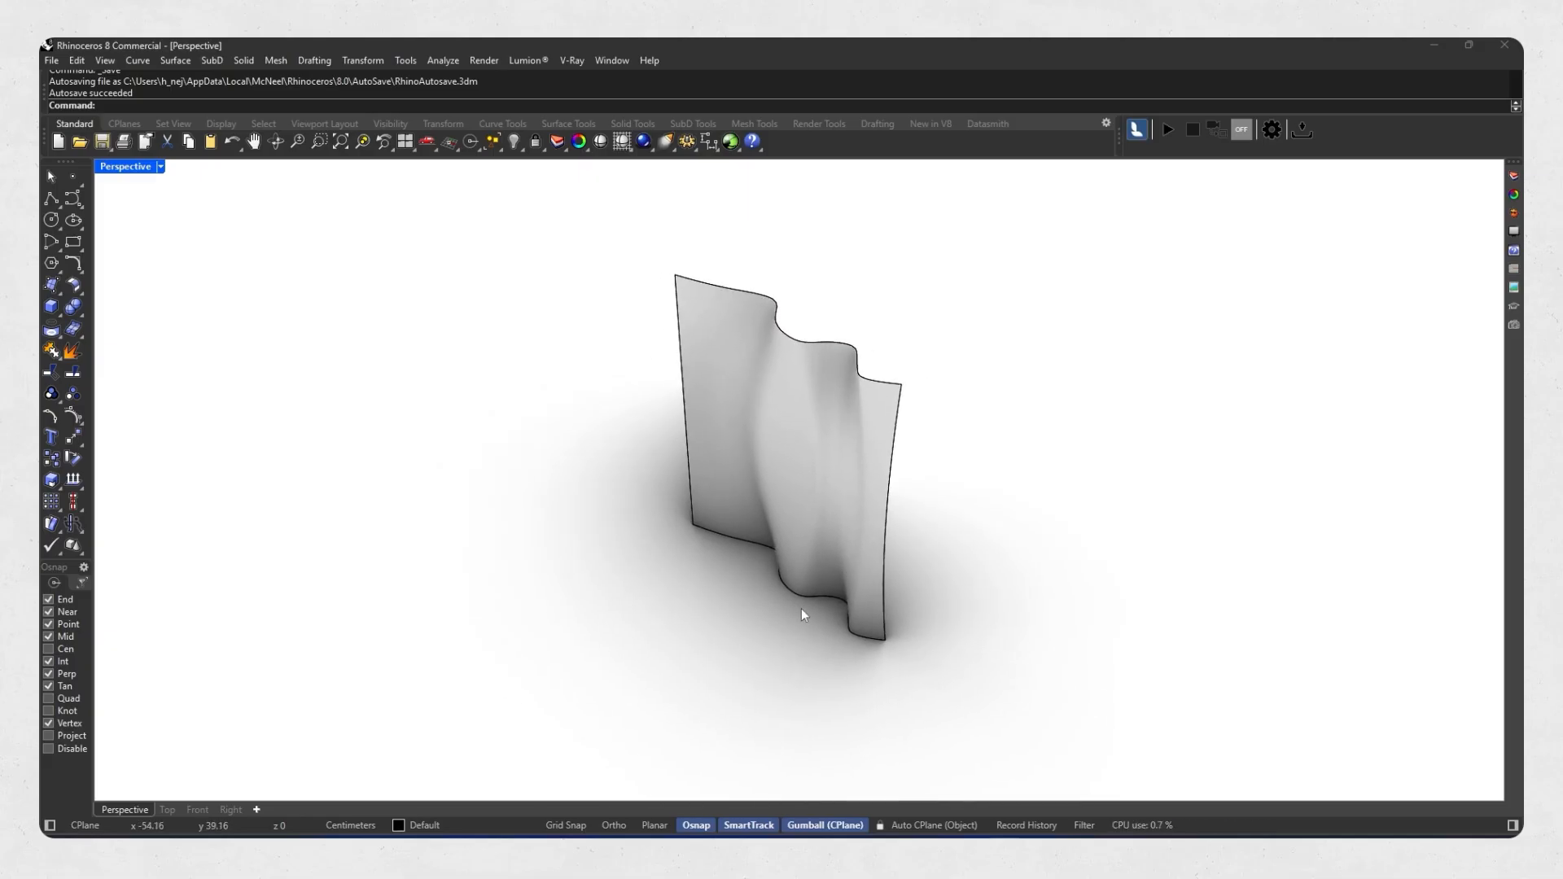
Offset the wavy surface into a solid with OffsetSrf, using a distance of 10 cm, round corners and input deletion.
mouse_move(797, 603)
right_down()
mouse_move(864, 590)
mouse_move(766, 586)
mouse_move(771, 601)
mouse_move(754, 588)
right_up()
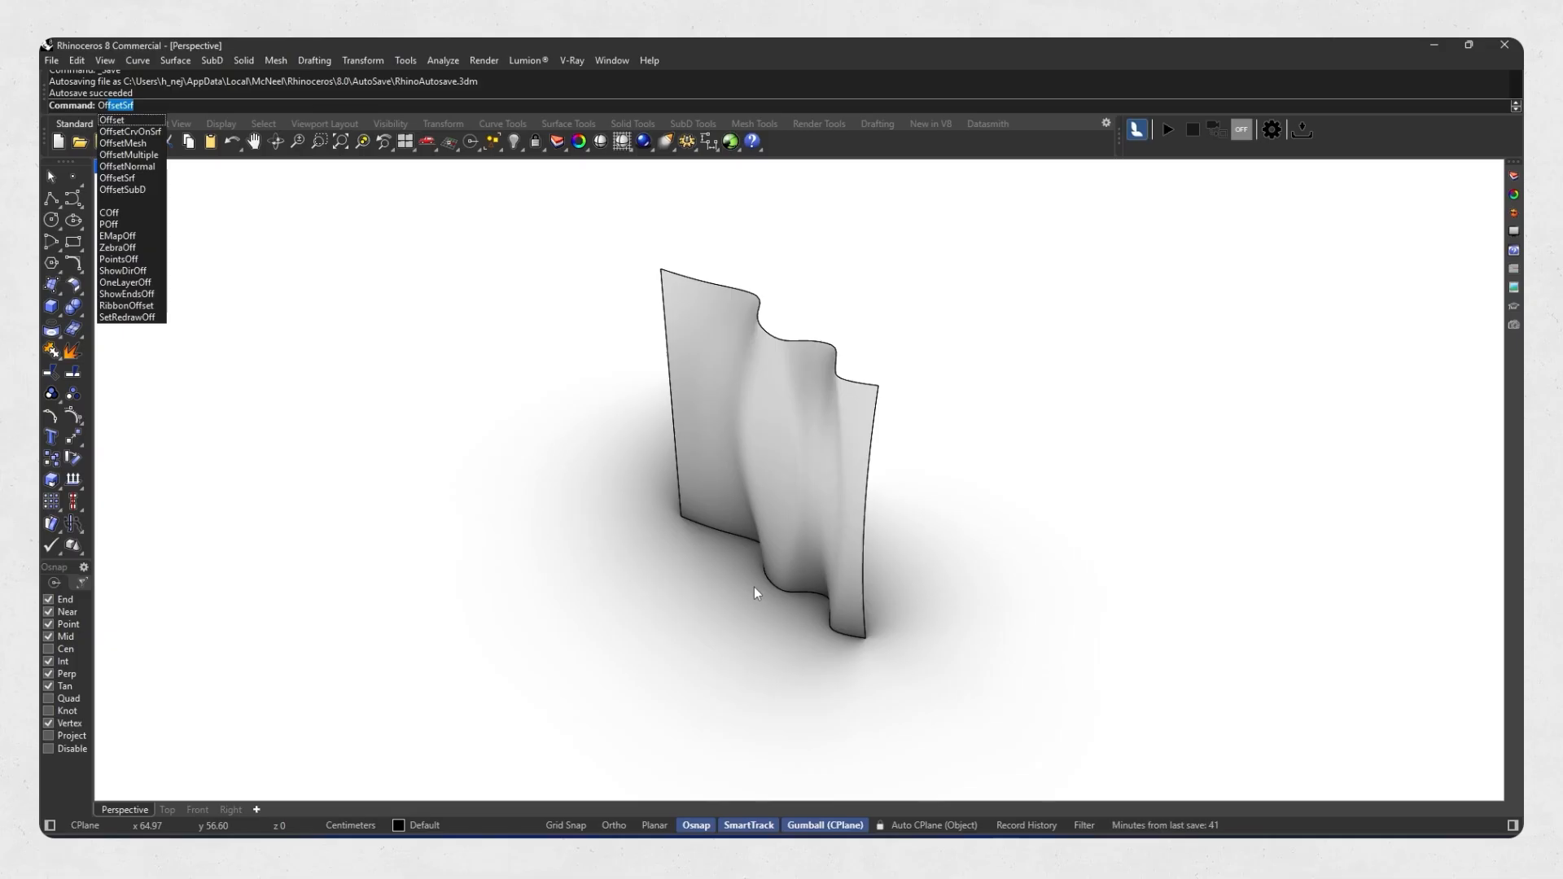
key(Return)
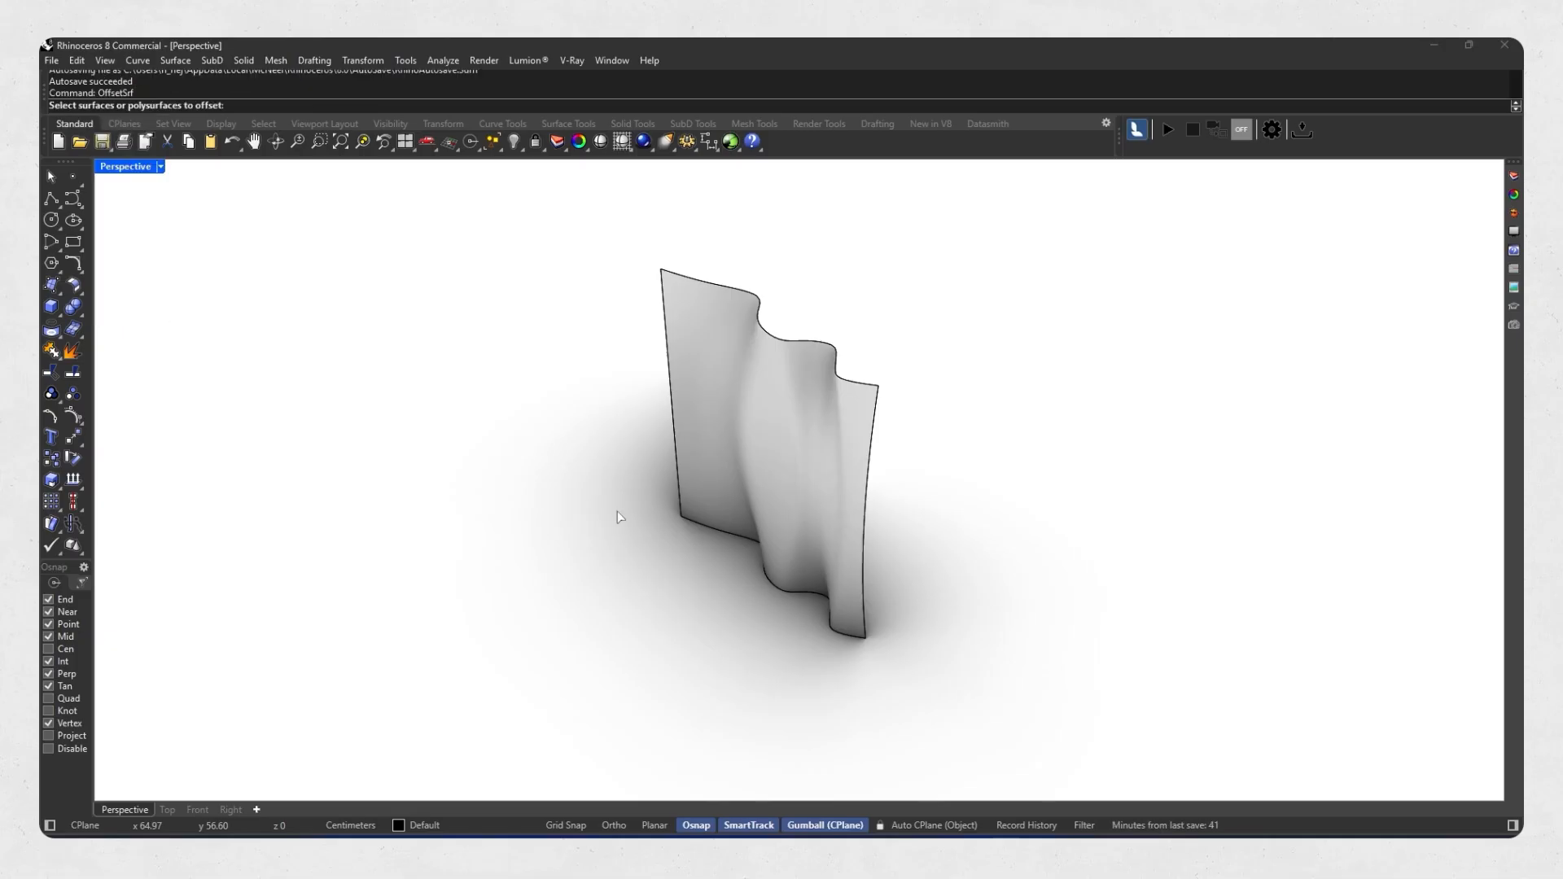
click(849, 483)
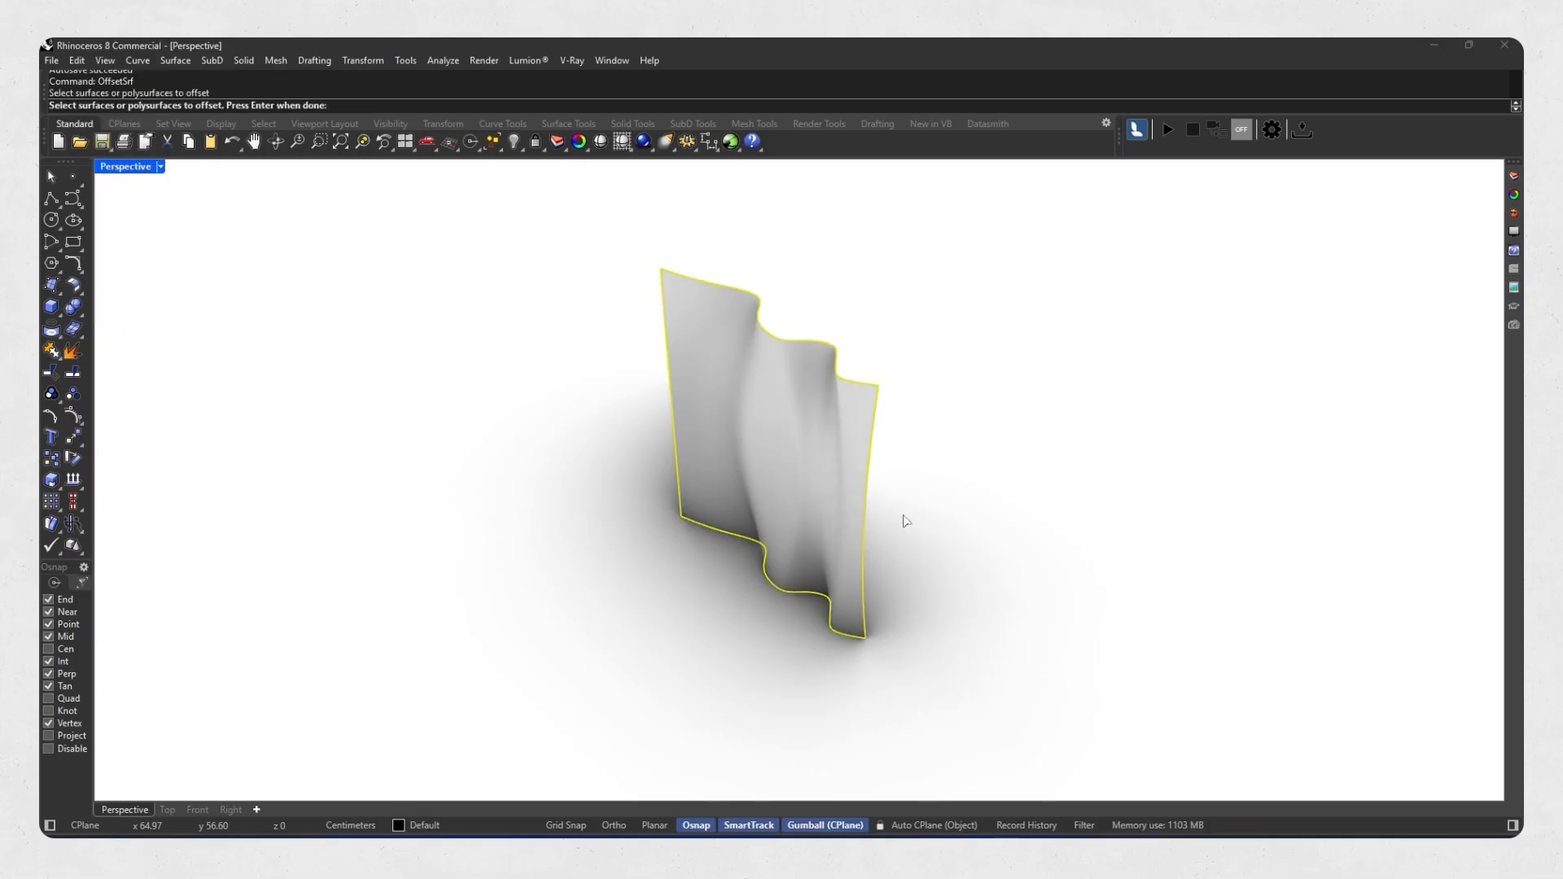
key(Return)
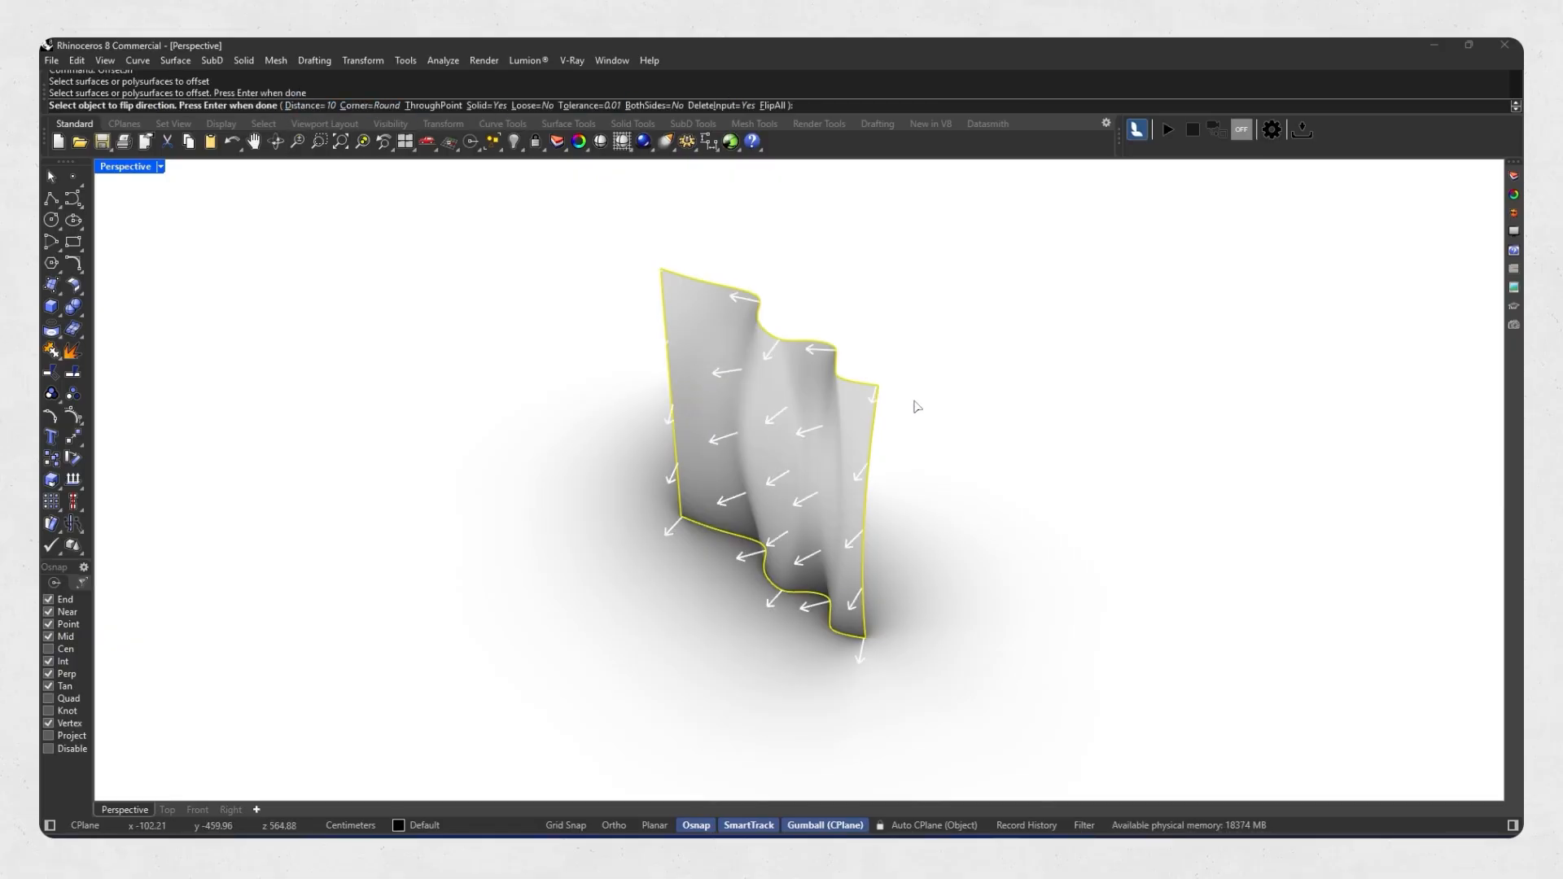
mouse_move(811, 464)
right_down()
mouse_move(638, 450)
mouse_move(638, 492)
mouse_move(710, 482)
mouse_move(605, 446)
mouse_move(601, 394)
mouse_move(573, 423)
mouse_move(796, 436)
mouse_move(791, 470)
mouse_move(743, 464)
mouse_move(774, 464)
mouse_move(753, 478)
mouse_move(930, 466)
mouse_move(576, 455)
mouse_move(822, 492)
mouse_move(799, 510)
mouse_move(597, 478)
mouse_move(712, 440)
mouse_move(774, 464)
right_up()
key(Return)
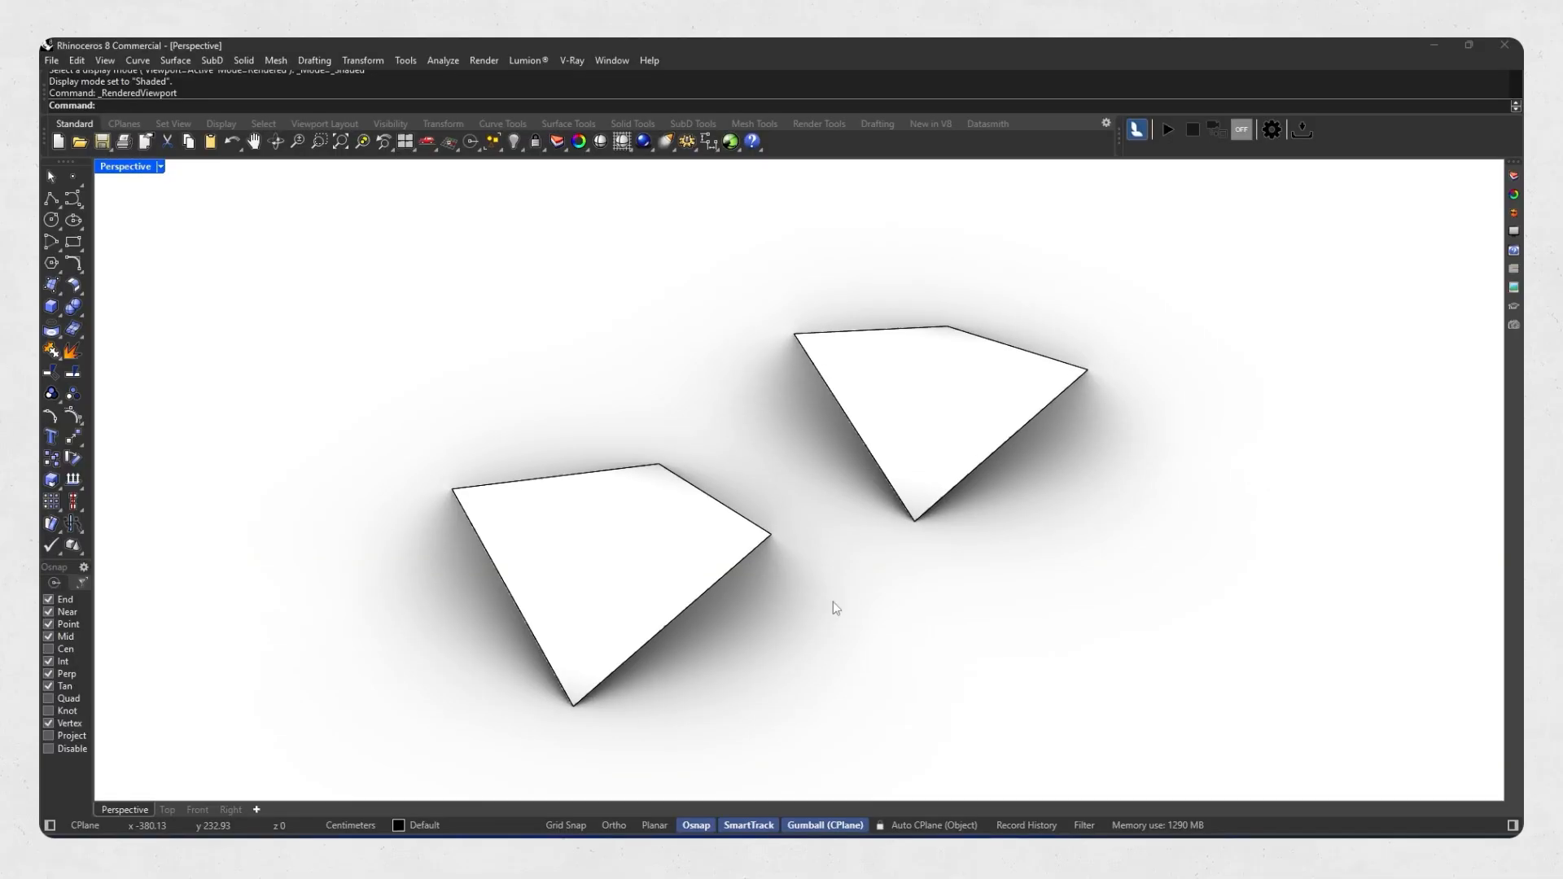
Start a BlendSrf between the facing edges of the two separate surfaces.
right_drag(831, 603, 750, 516)
text(Blend)
key(Down)
key(Down)
key(Return)
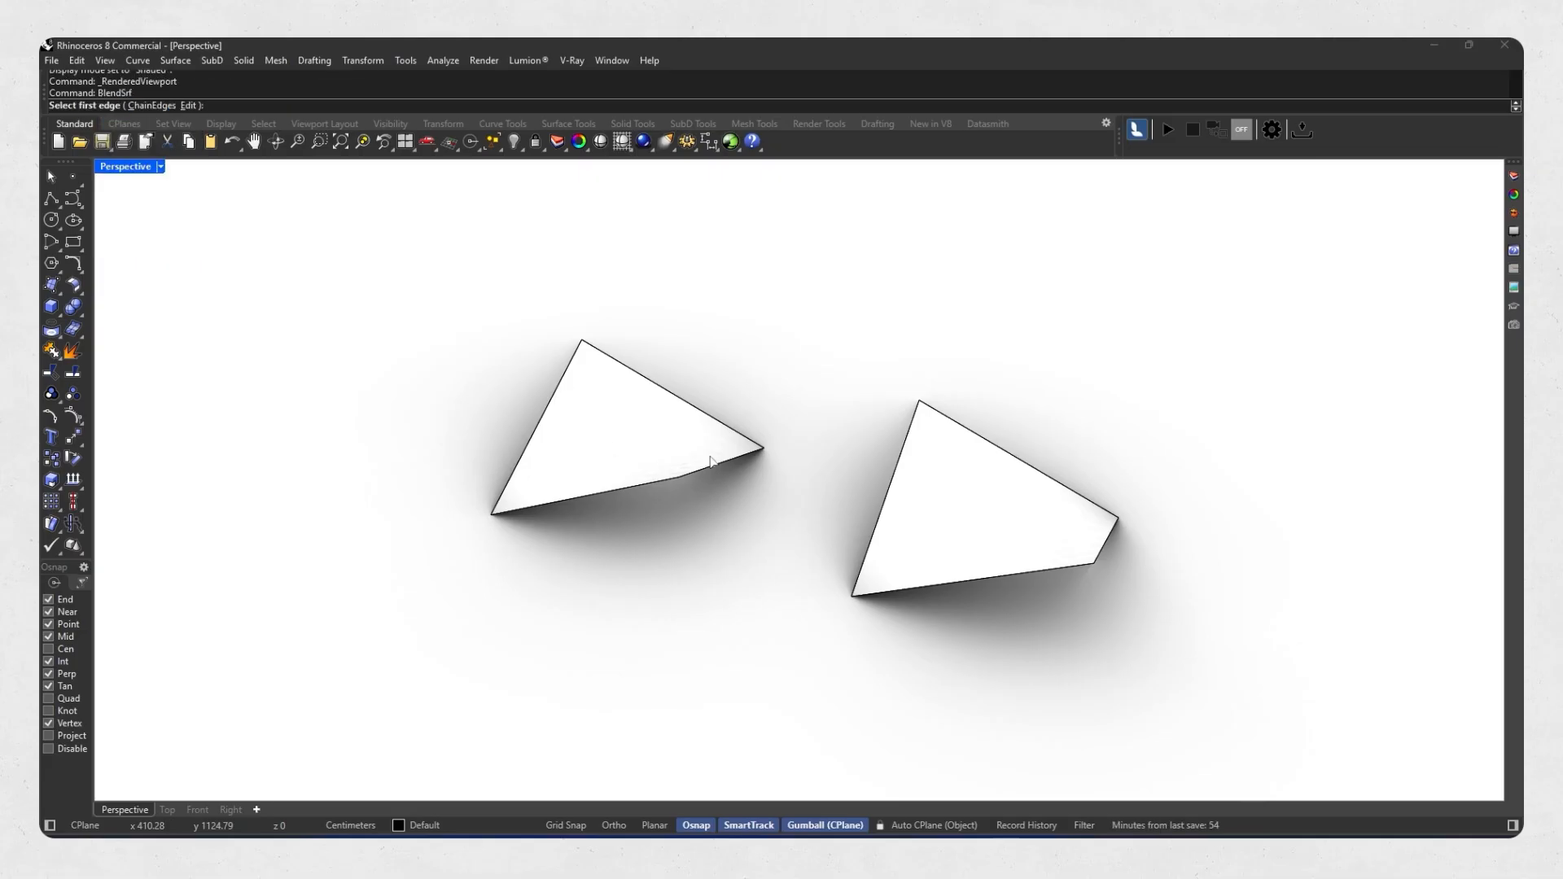
click(710, 462)
click(871, 552)
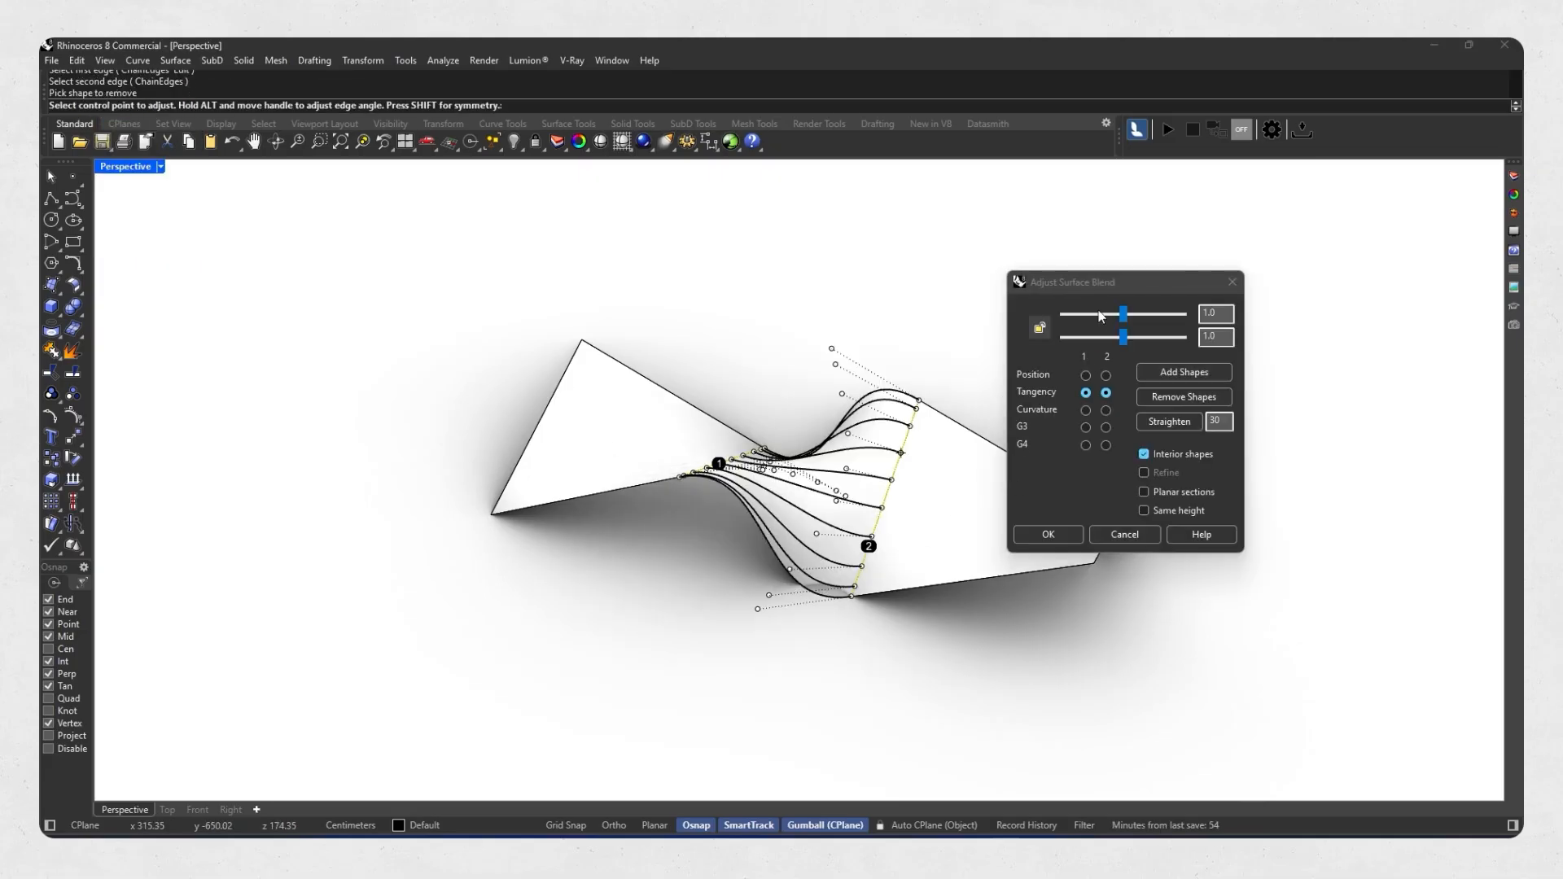
Adjust the blend's bulge at both edges, keep Tangency continuity on both sides, and create the blend surface.
right_drag(832, 481, 771, 491)
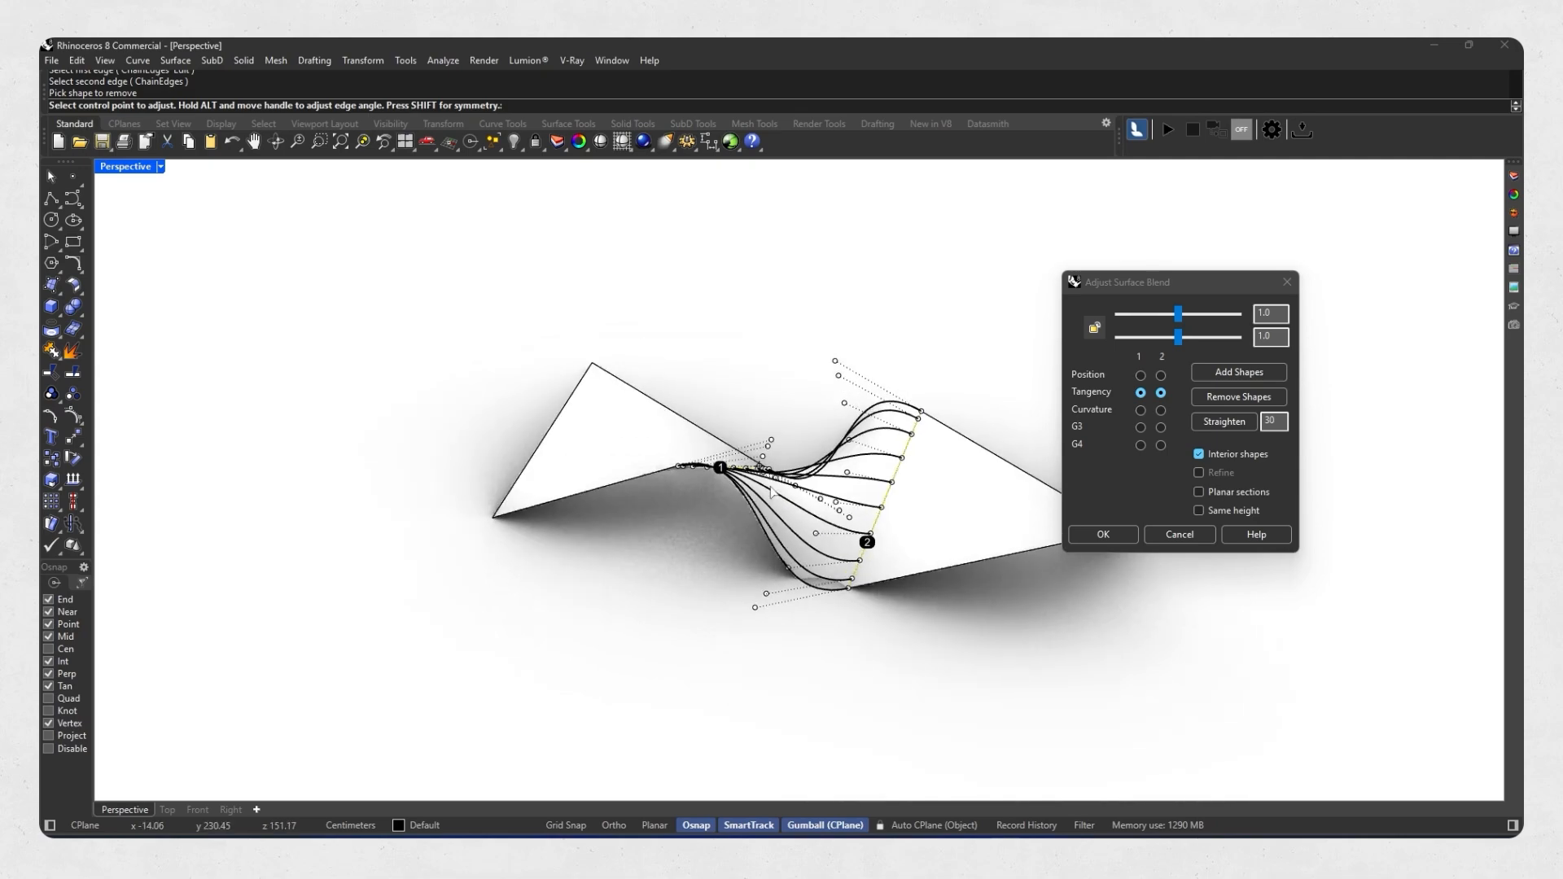
drag(1180, 319, 1148, 338)
click(1140, 376)
click(1160, 376)
click(1141, 394)
click(1161, 393)
right_drag(810, 391, 944, 458)
drag(1142, 314, 1126, 347)
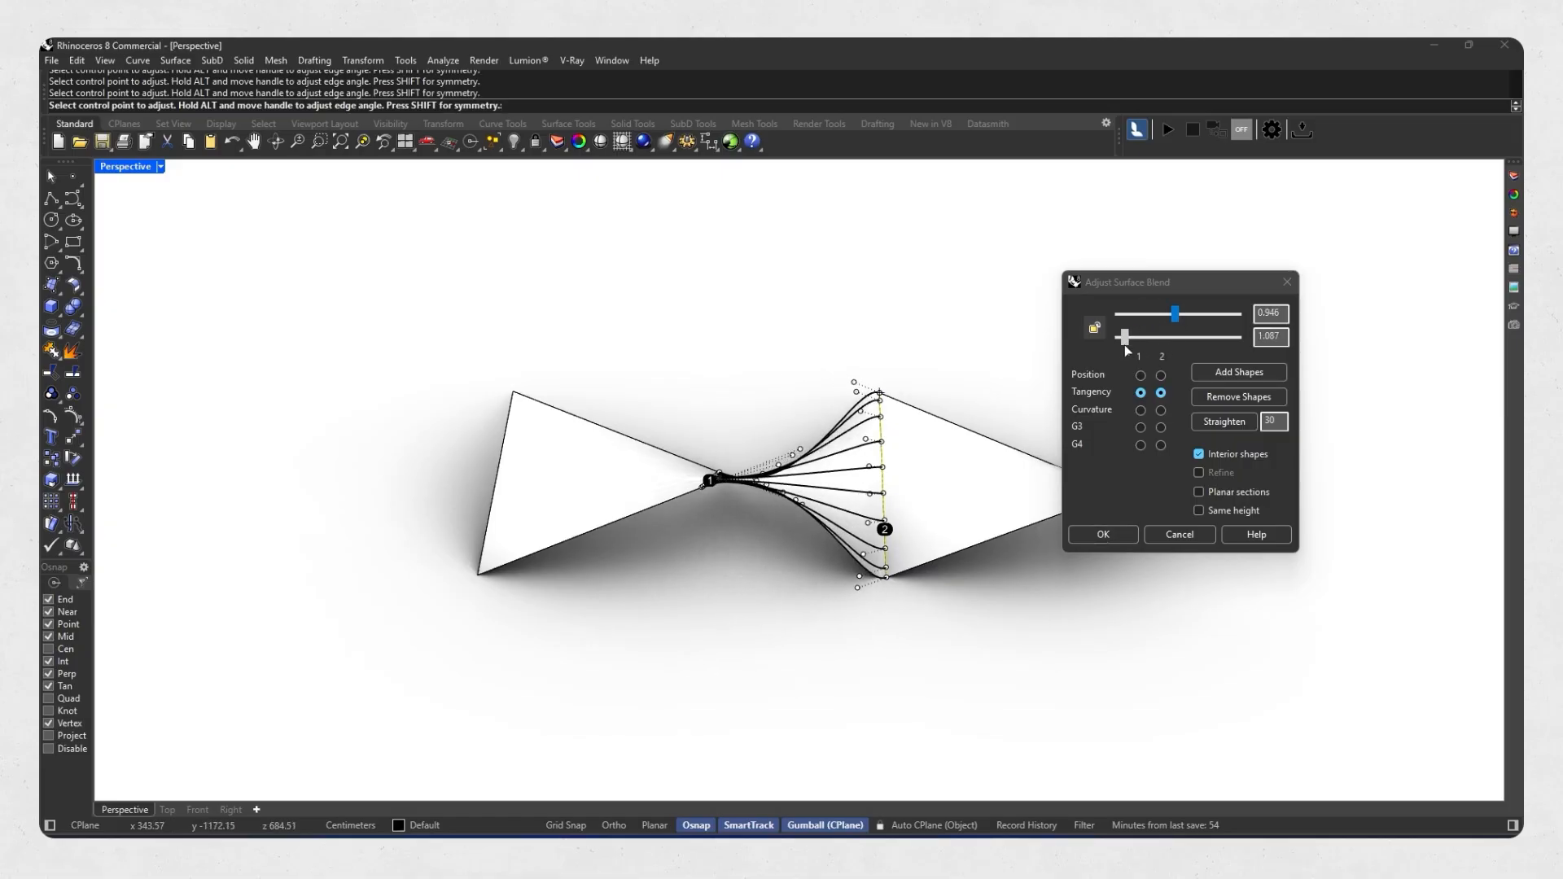
right_drag(931, 438, 670, 511)
click(1102, 535)
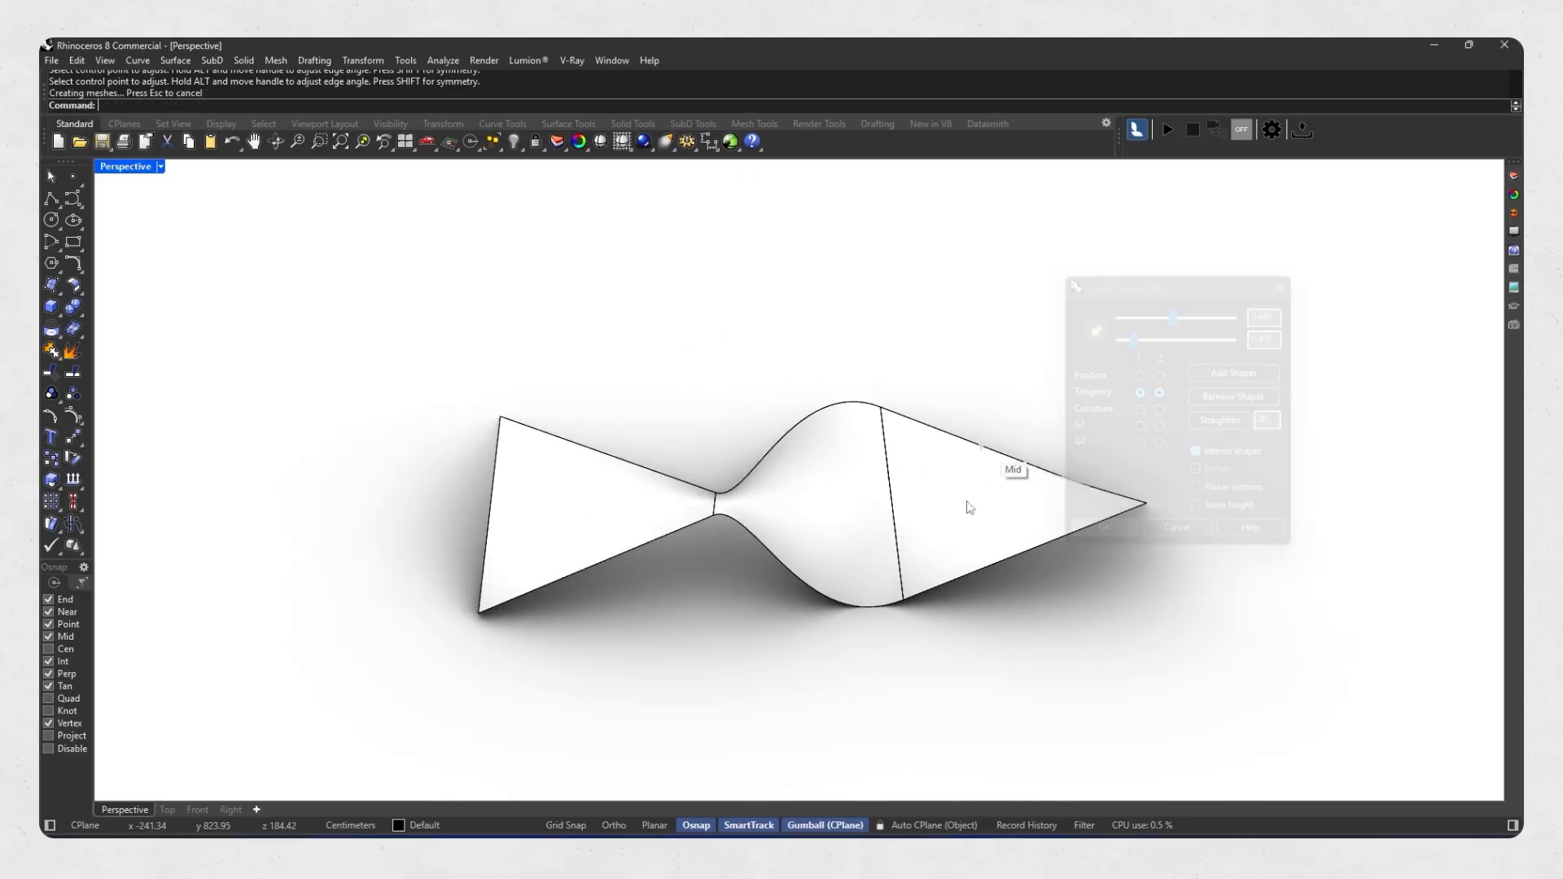
right_drag(697, 408, 865, 473)
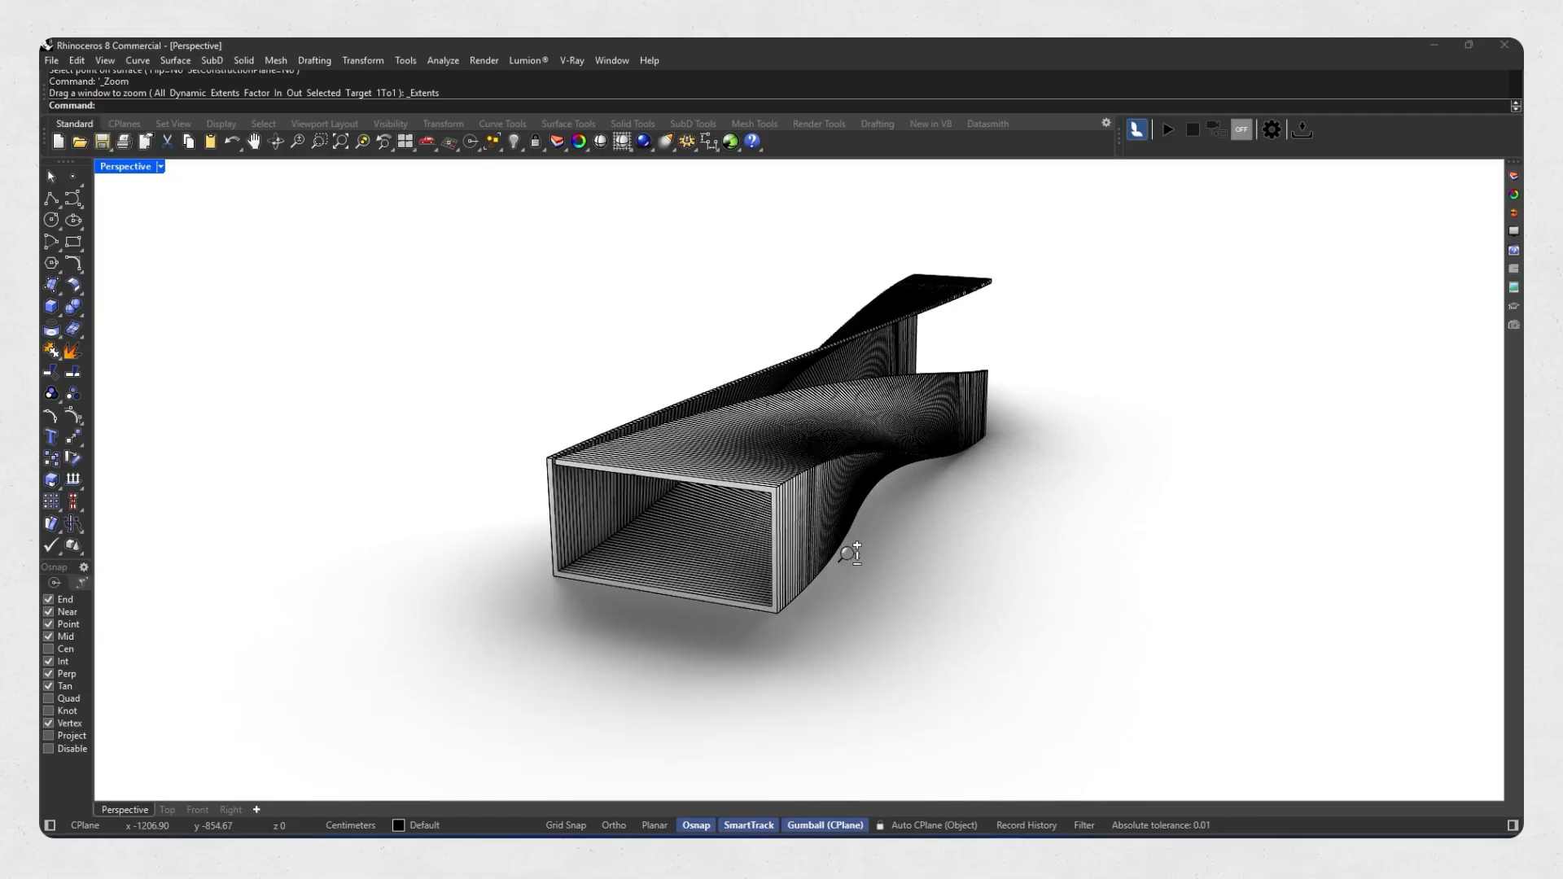
Orient the camera to the flat front face of the twisted slatted tube's open end, without setting the construction plane.
right_drag(847, 545, 809, 541)
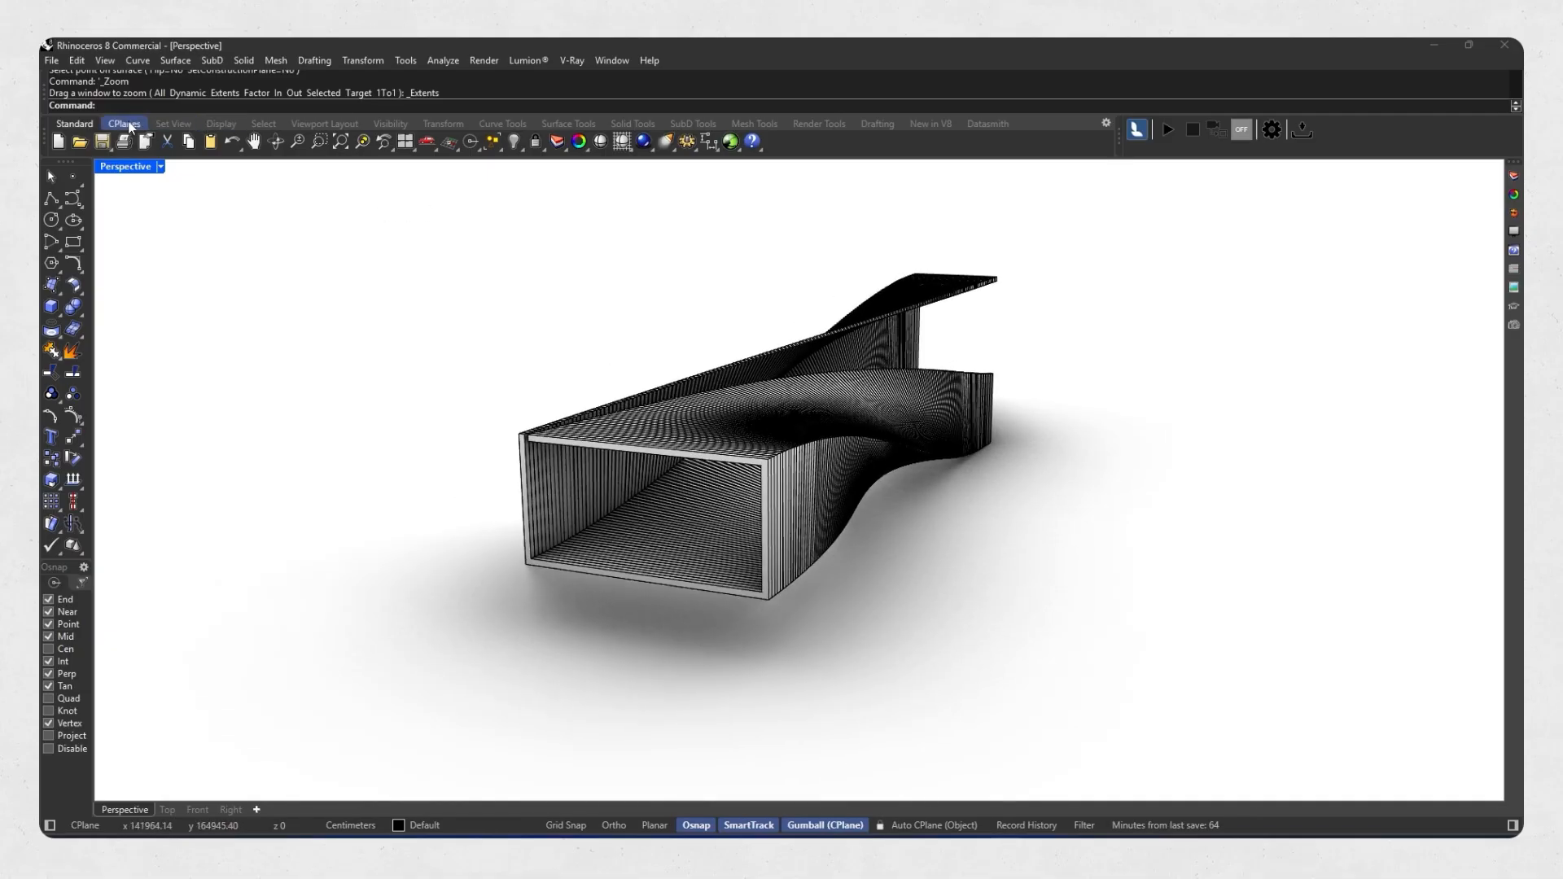
click(174, 122)
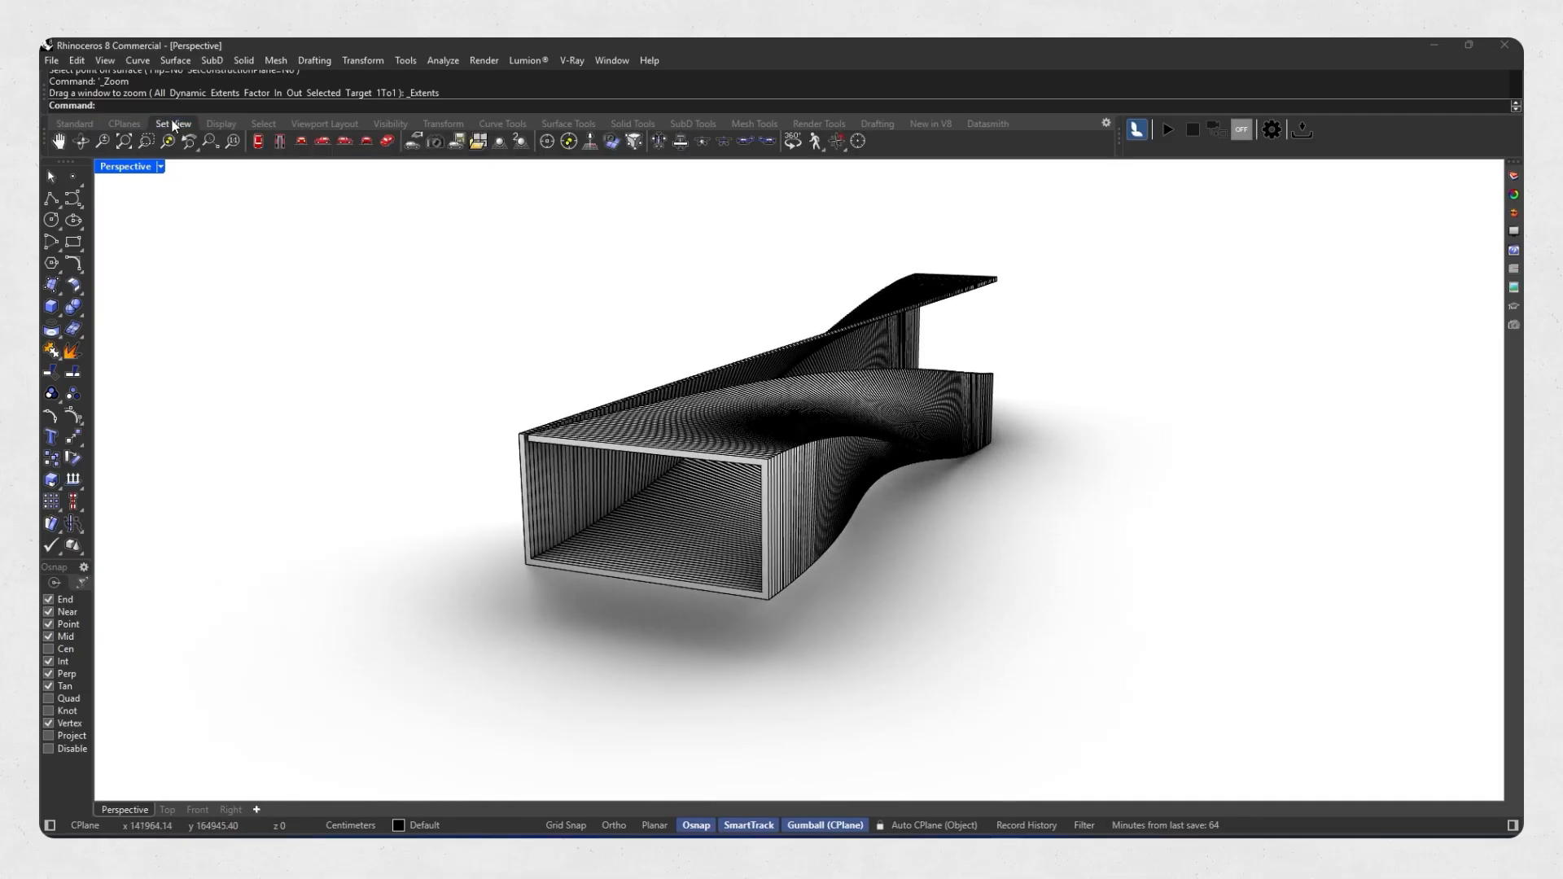
click(613, 148)
scroll(544, 440, up, 10)
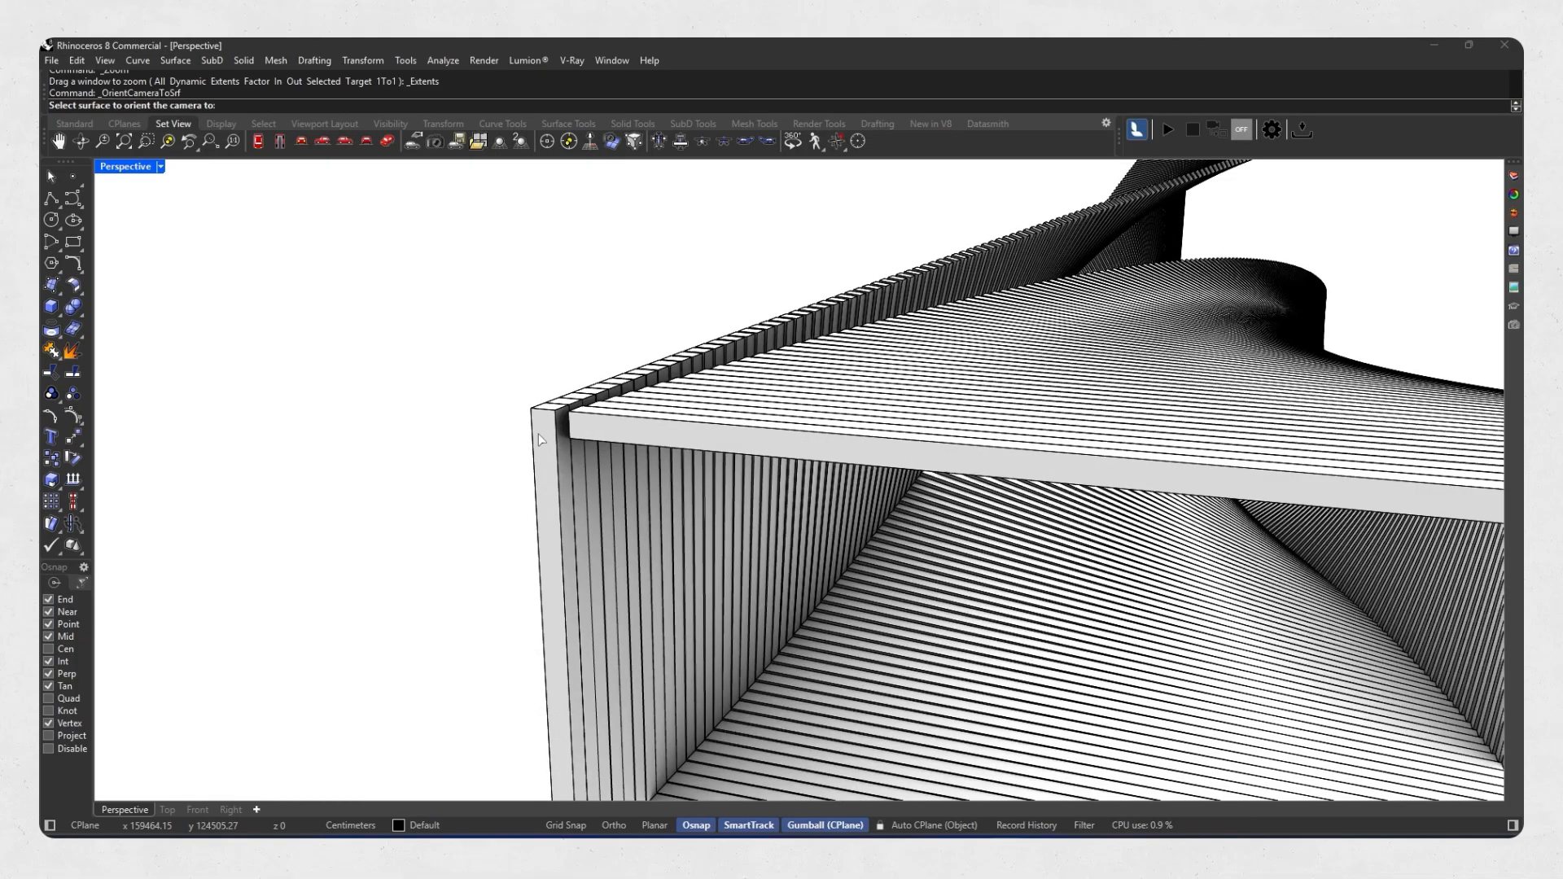
scroll(541, 440, up, 1)
click(544, 438)
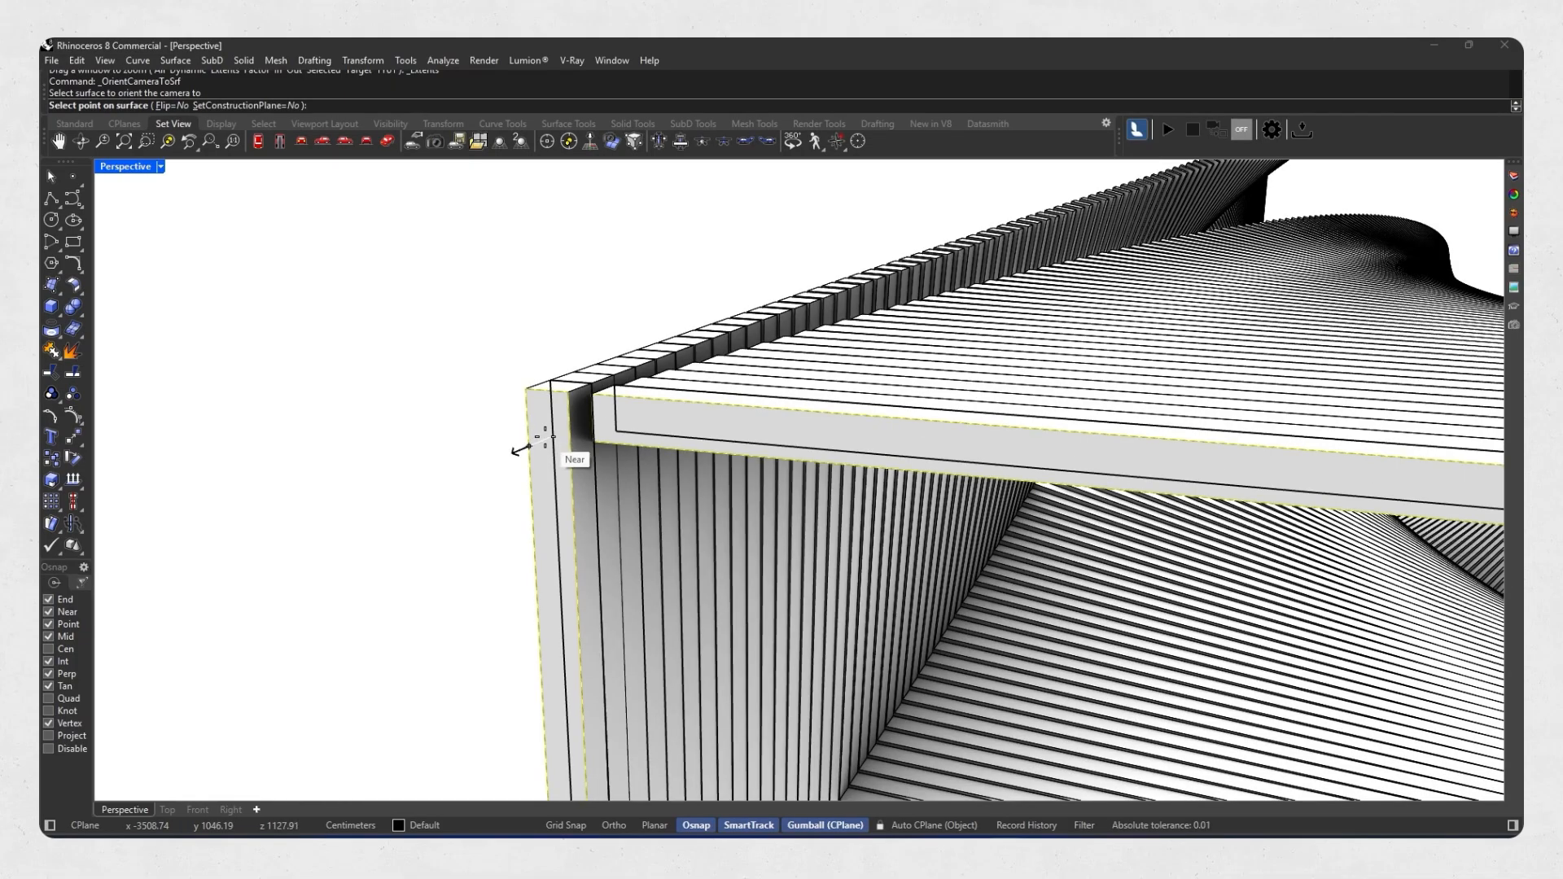
right_click(545, 438)
right_click(545, 437)
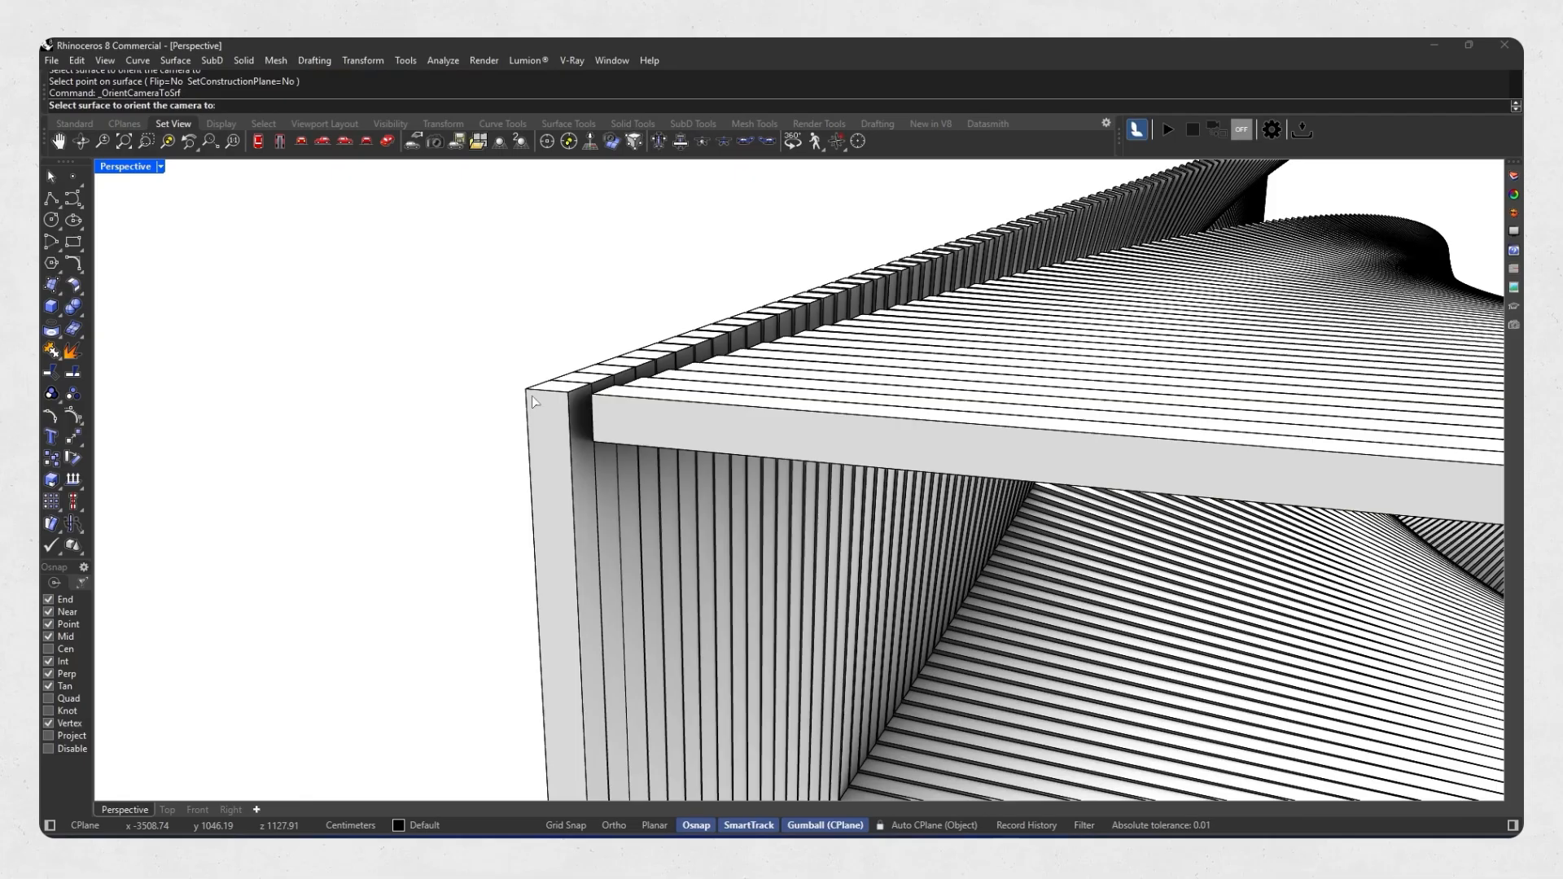
click(525, 444)
click(525, 444)
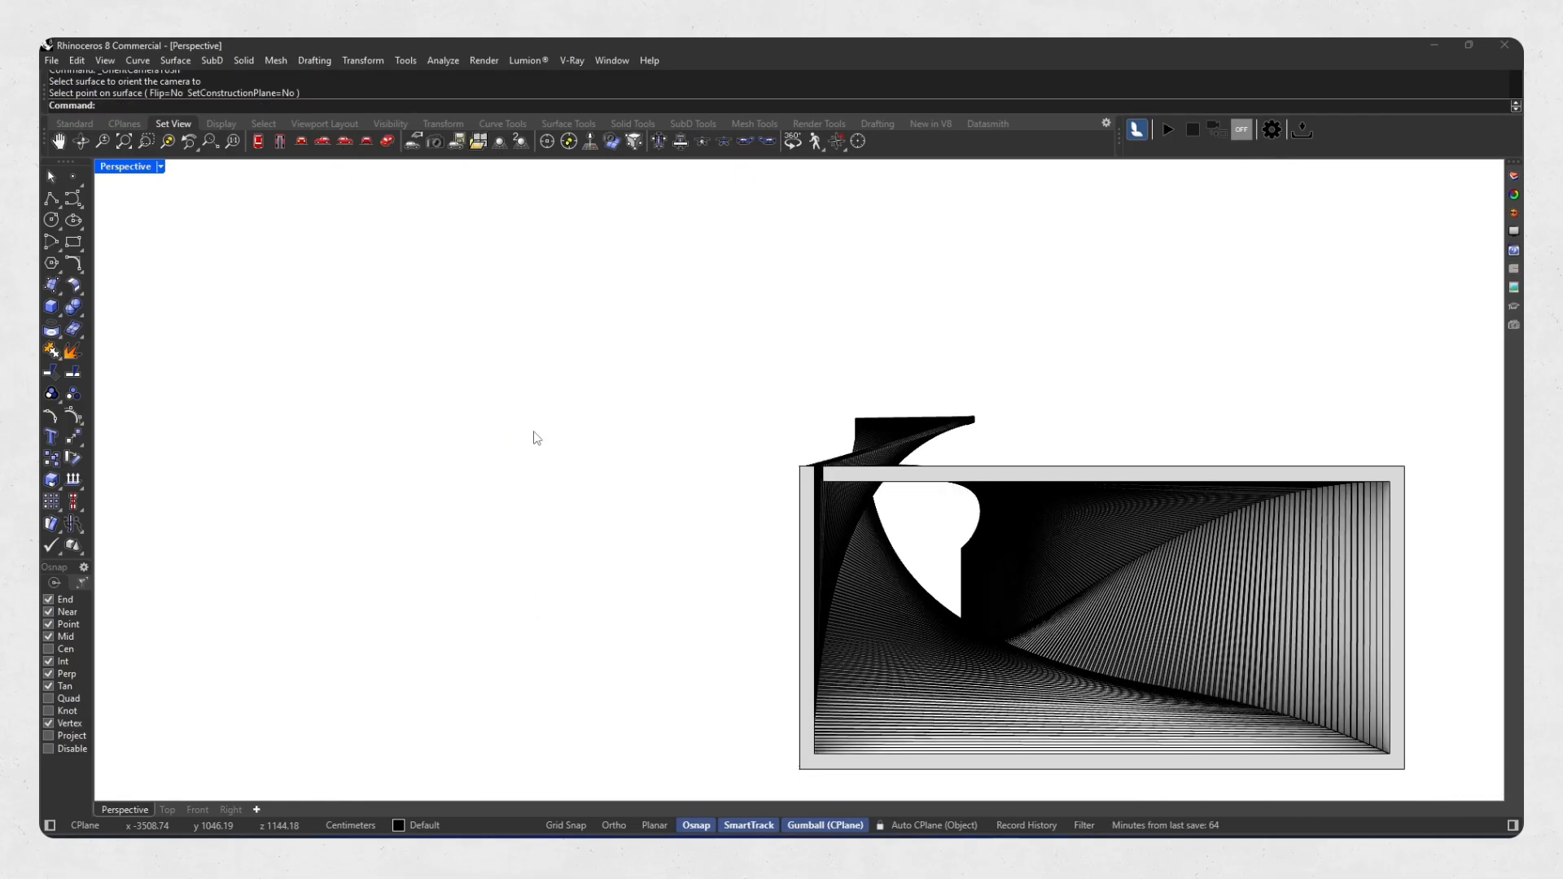
shift+right_drag(973, 569, 688, 444)
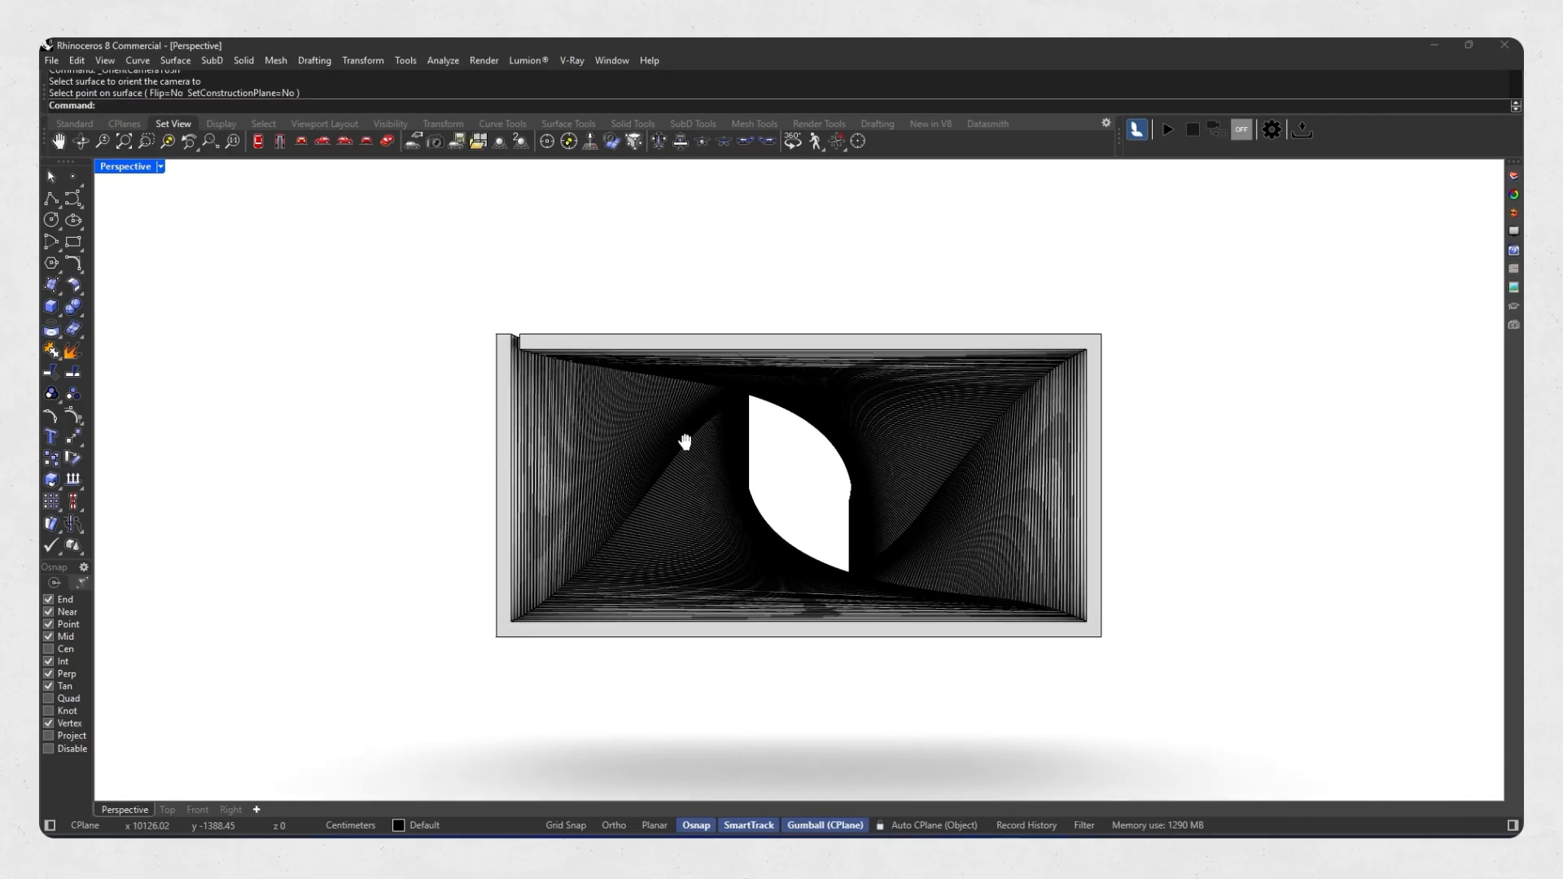
scroll(770, 467, down, 1)
Orient the camera to the outer side face of the first slat at the tube's open end.
right_drag(788, 441, 676, 470)
shift+right_drag(961, 481, 747, 552)
scroll(908, 445, up, 6)
right_drag(874, 444, 794, 476)
click(612, 142)
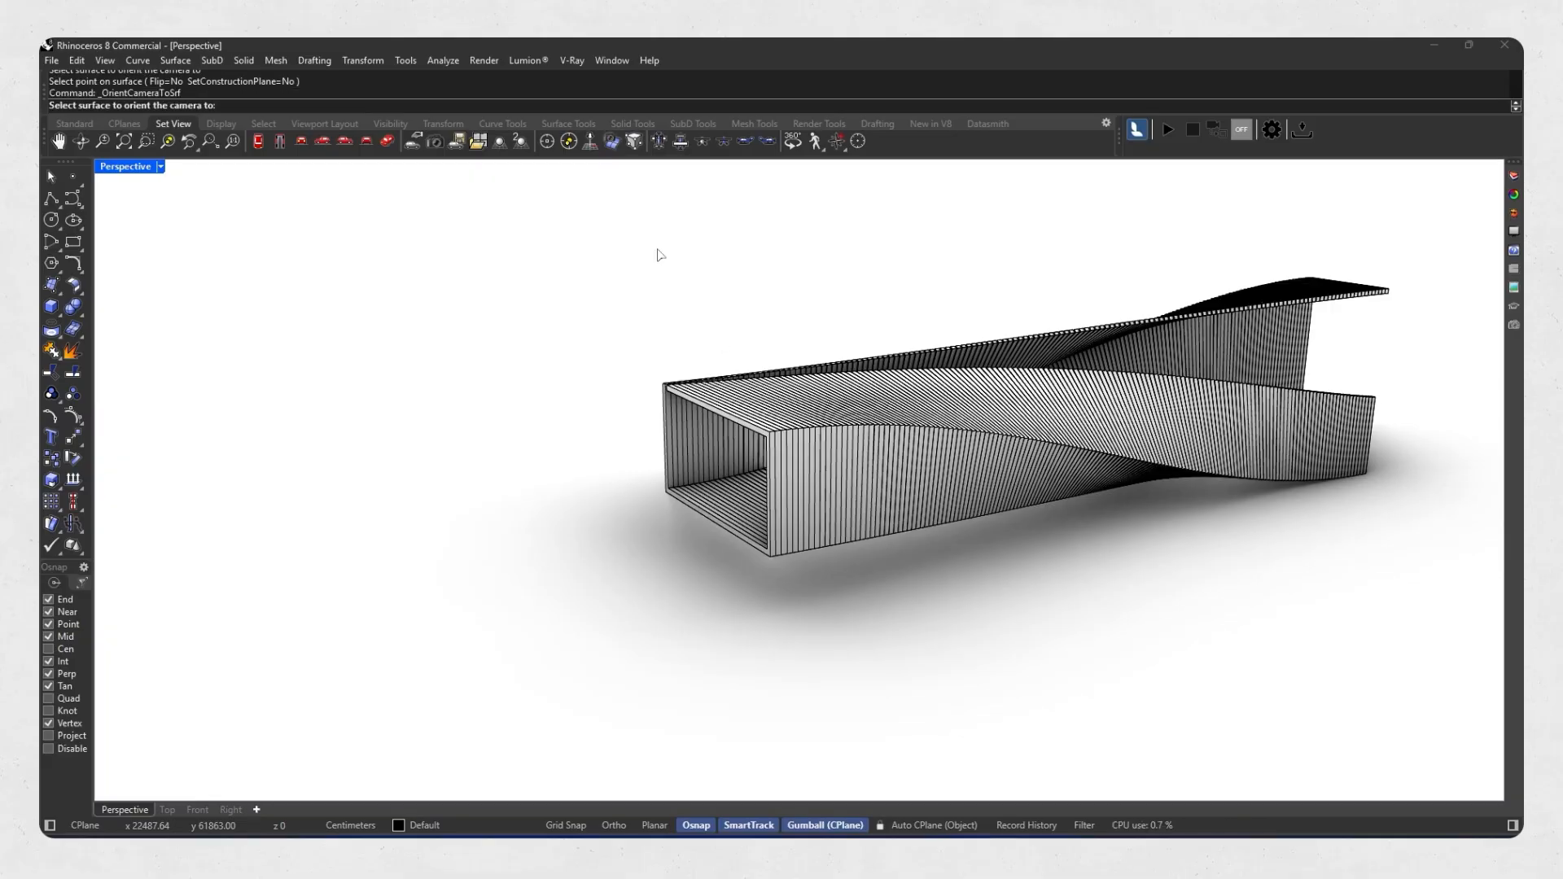
scroll(809, 447, up, 5)
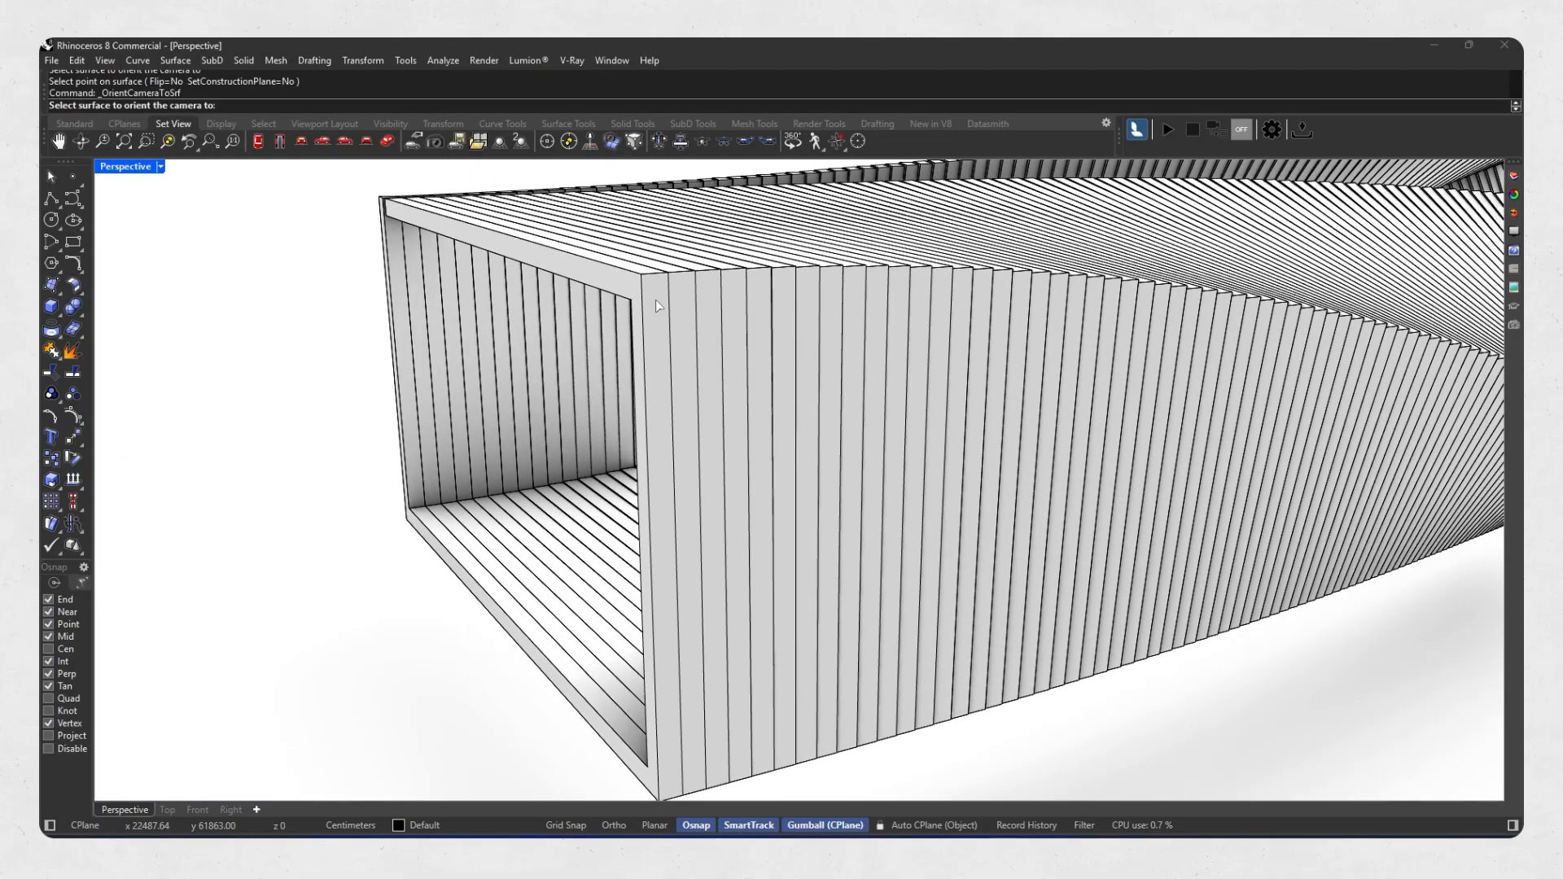
scroll(656, 308, up, 4)
click(653, 321)
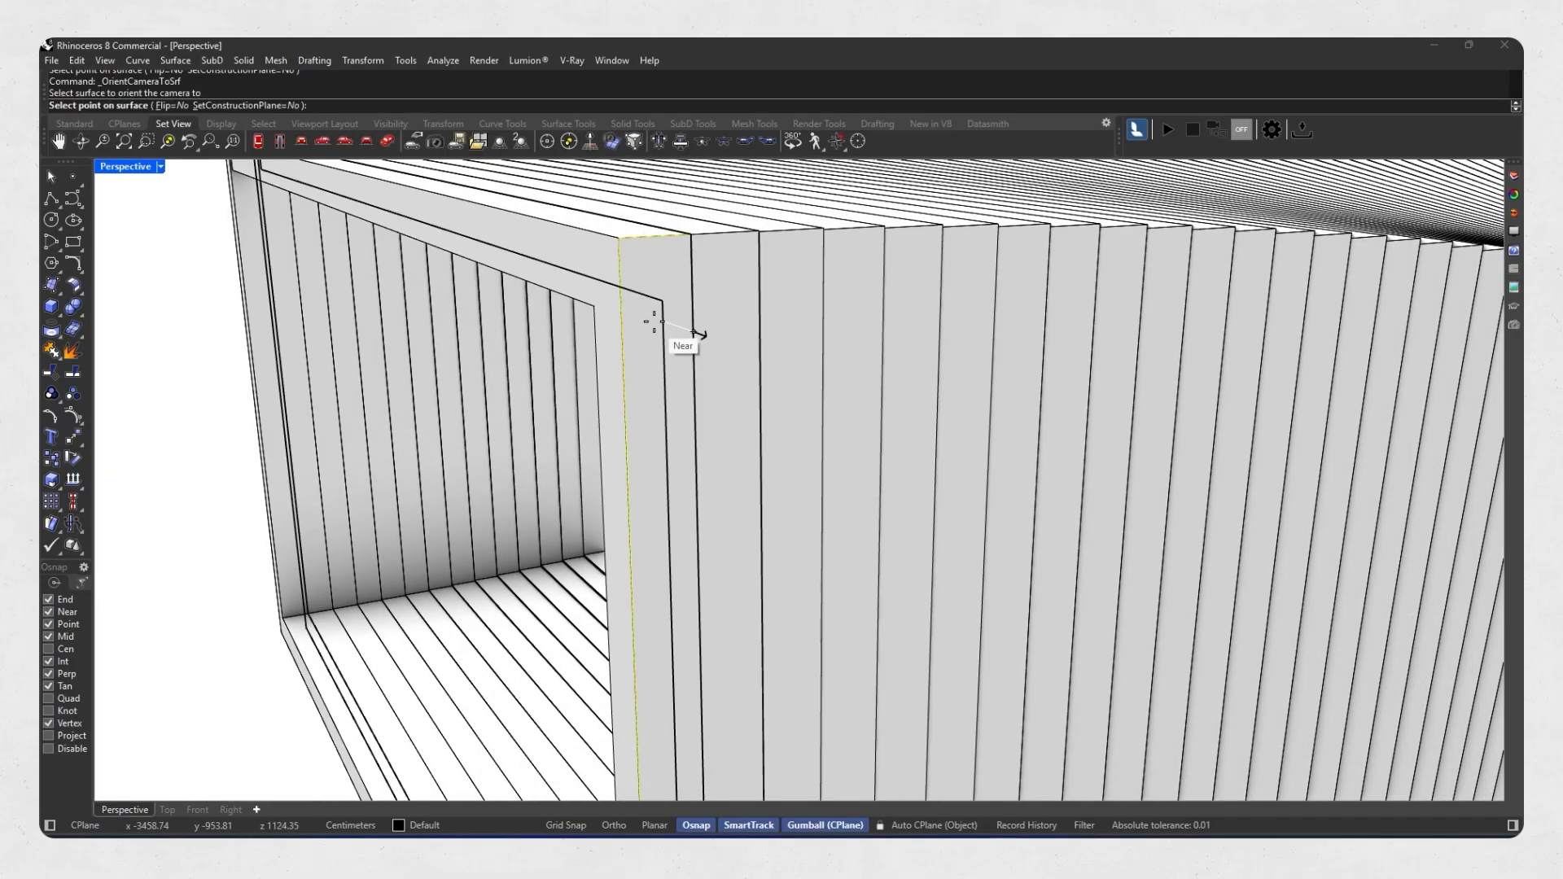
click(666, 356)
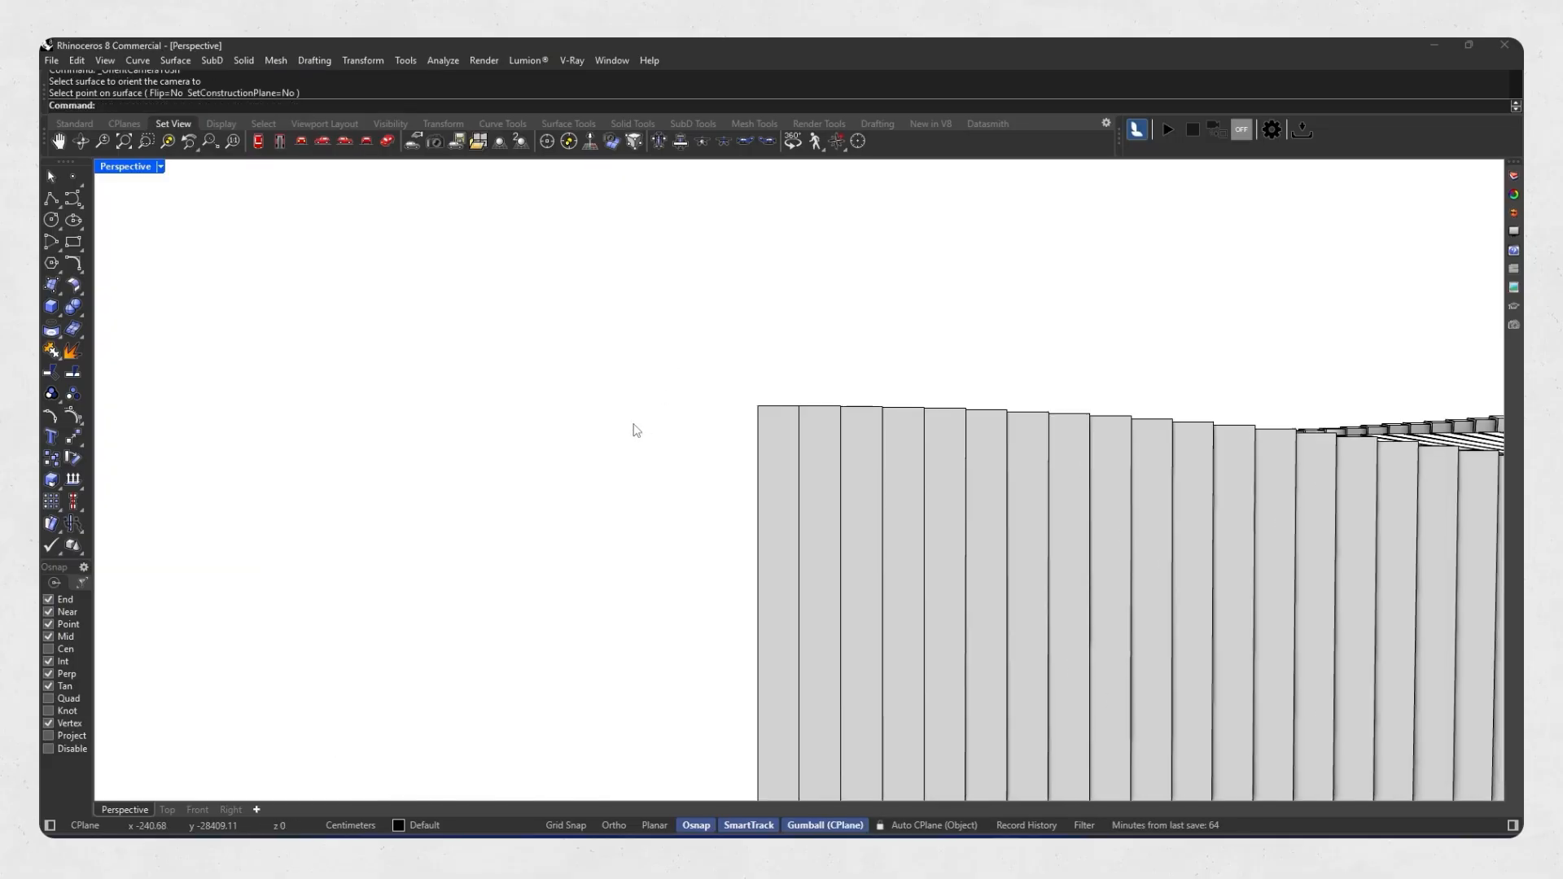
scroll(632, 429, down, 5)
scroll(1057, 475, up, 4)
scroll(1058, 477, down, 4)
shift+right_drag(1082, 503, 688, 452)
scroll(822, 442, down, 3)
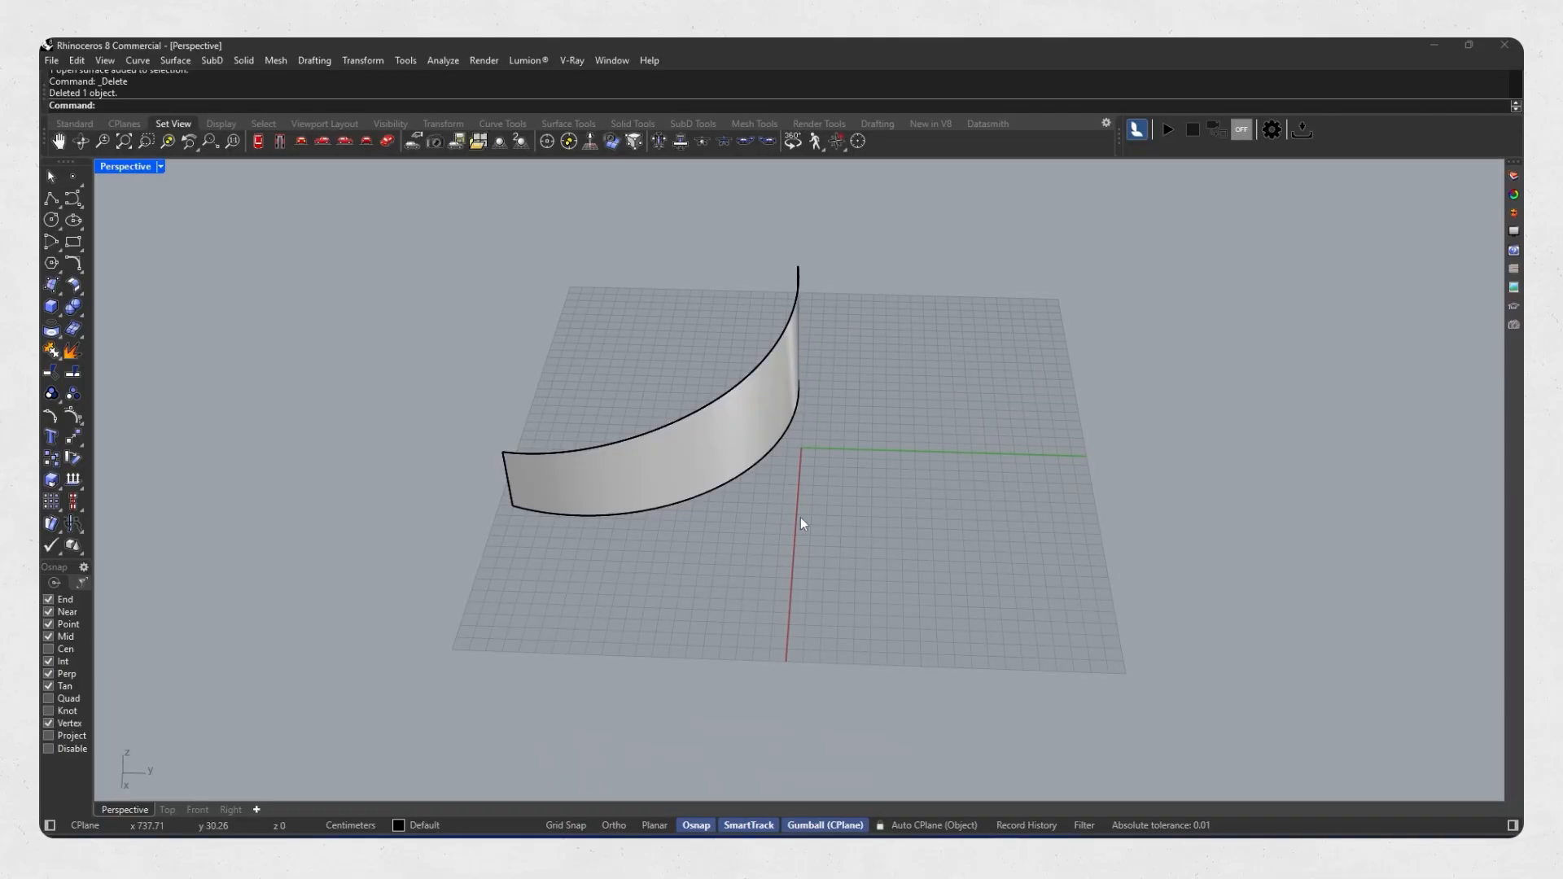
Unroll the curved strip flat with UnrollSrf, keeping Explode on and Labels off.
right_drag(802, 524, 711, 540)
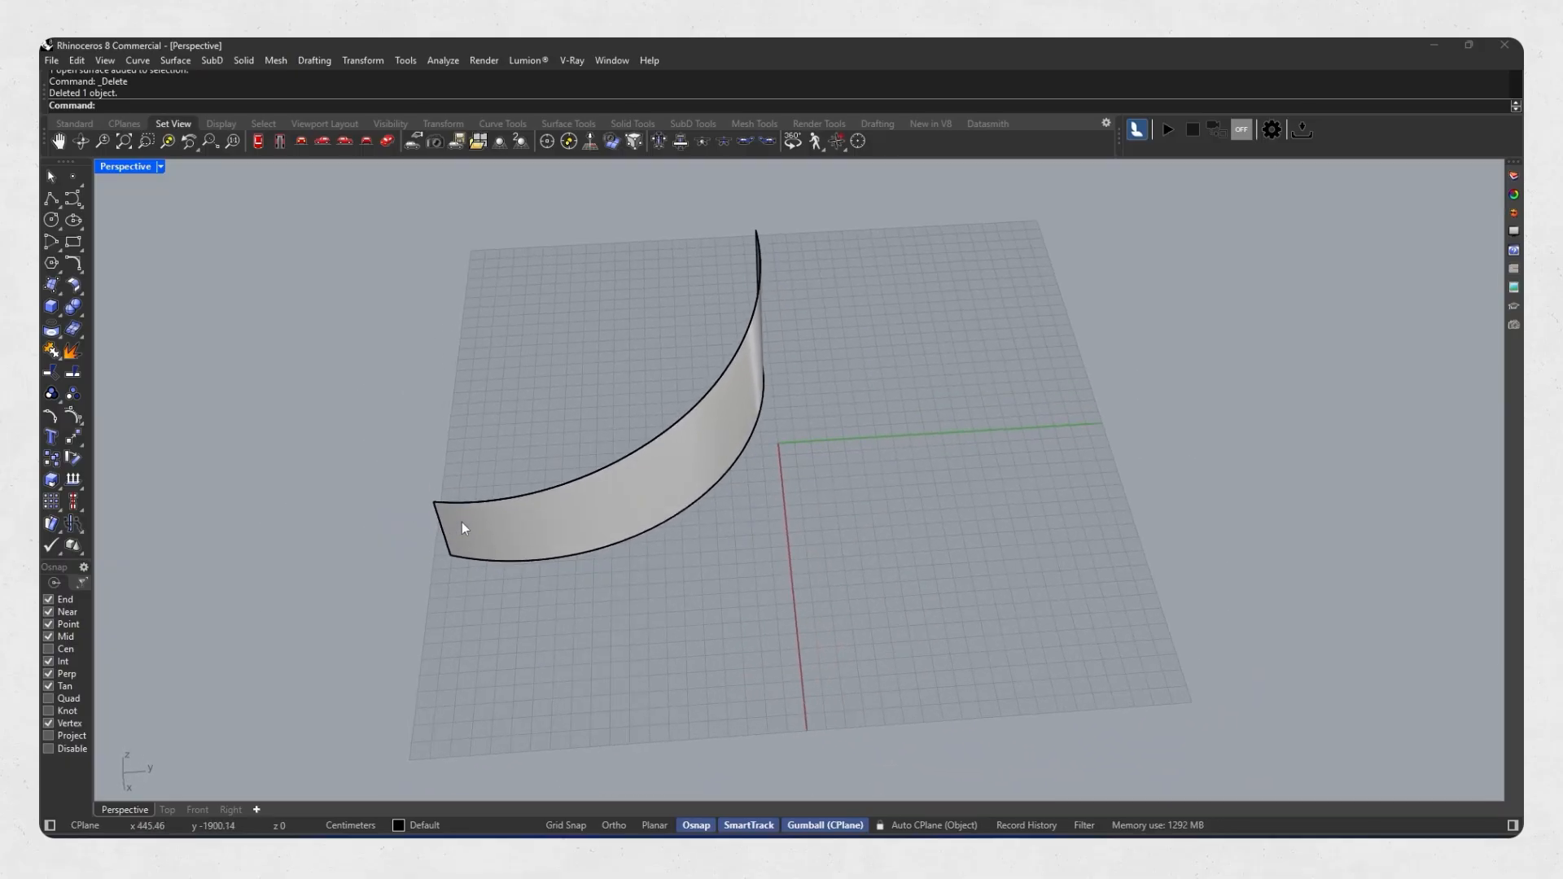
mouse_move(691, 556)
right_down()
mouse_move(637, 500)
mouse_move(685, 549)
right_up()
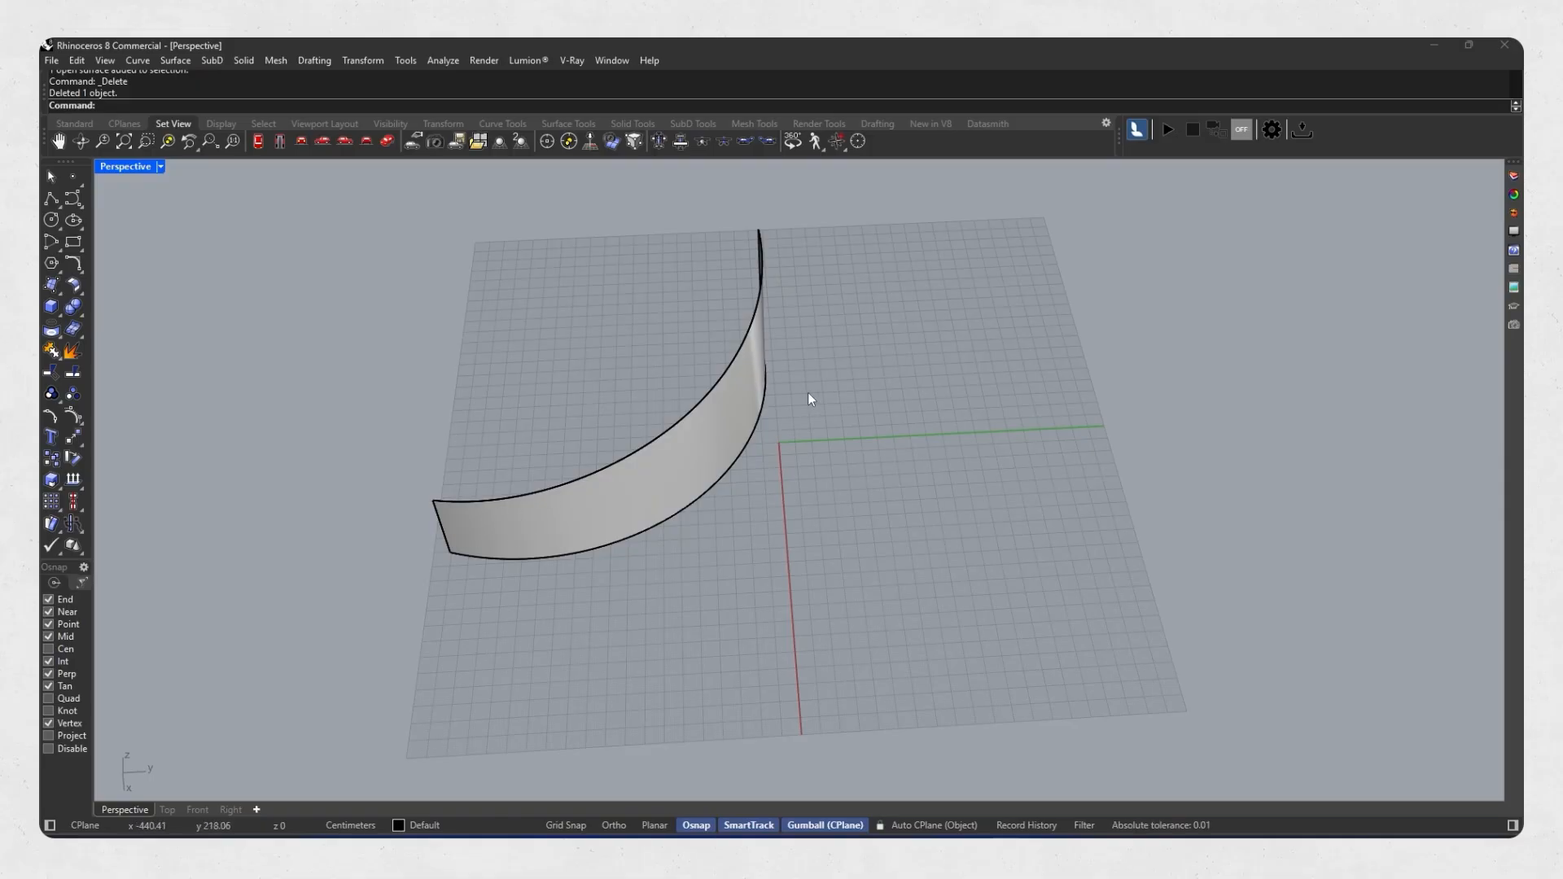
right_drag(810, 399, 734, 452)
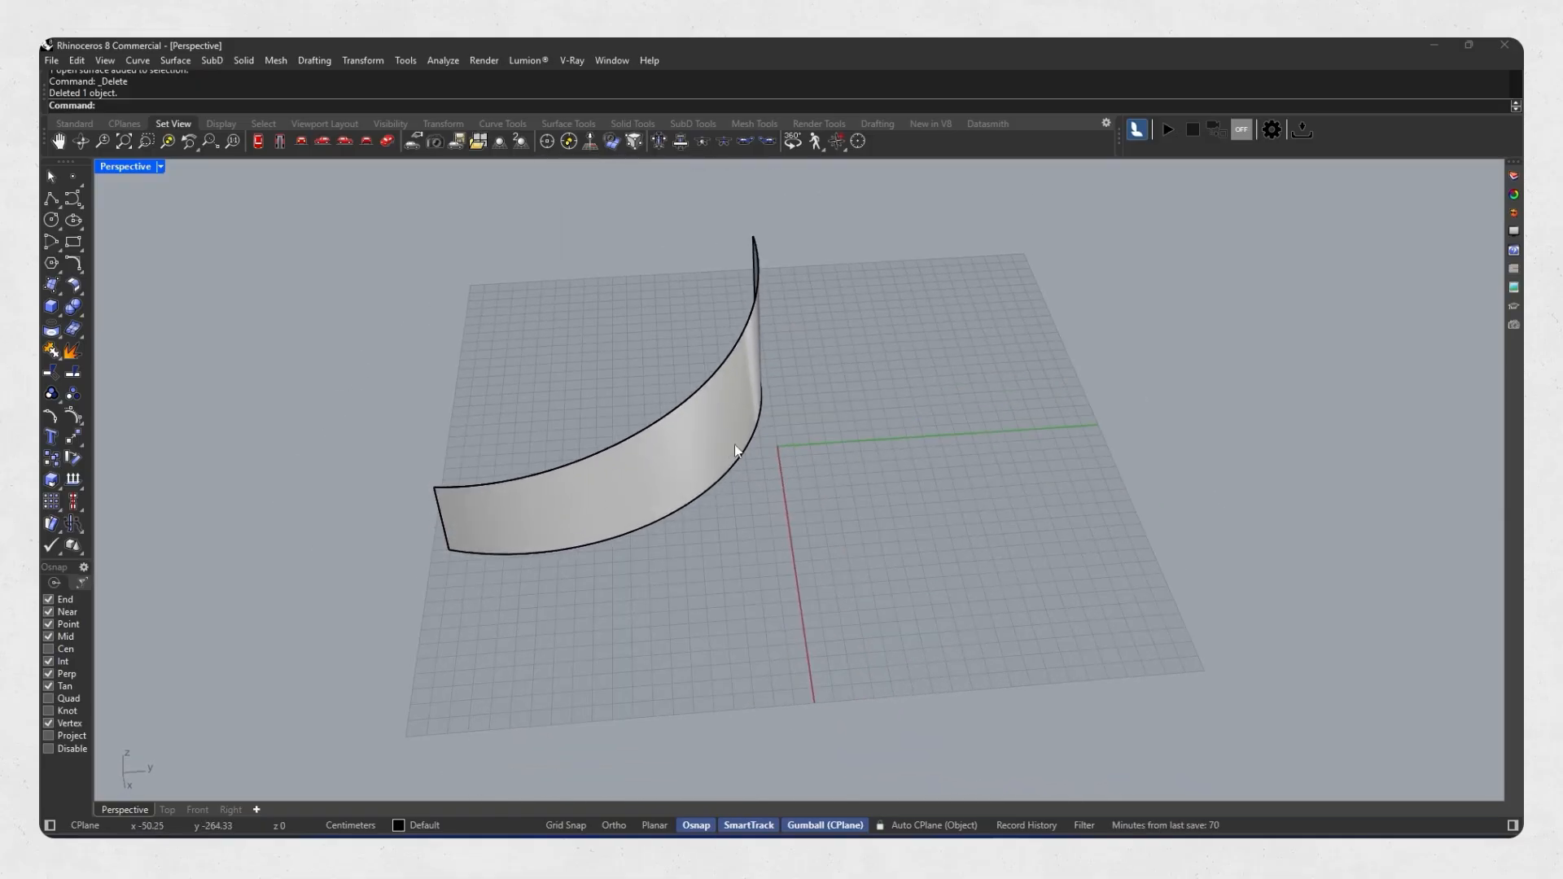
text(UnrollSrf)
key(Return)
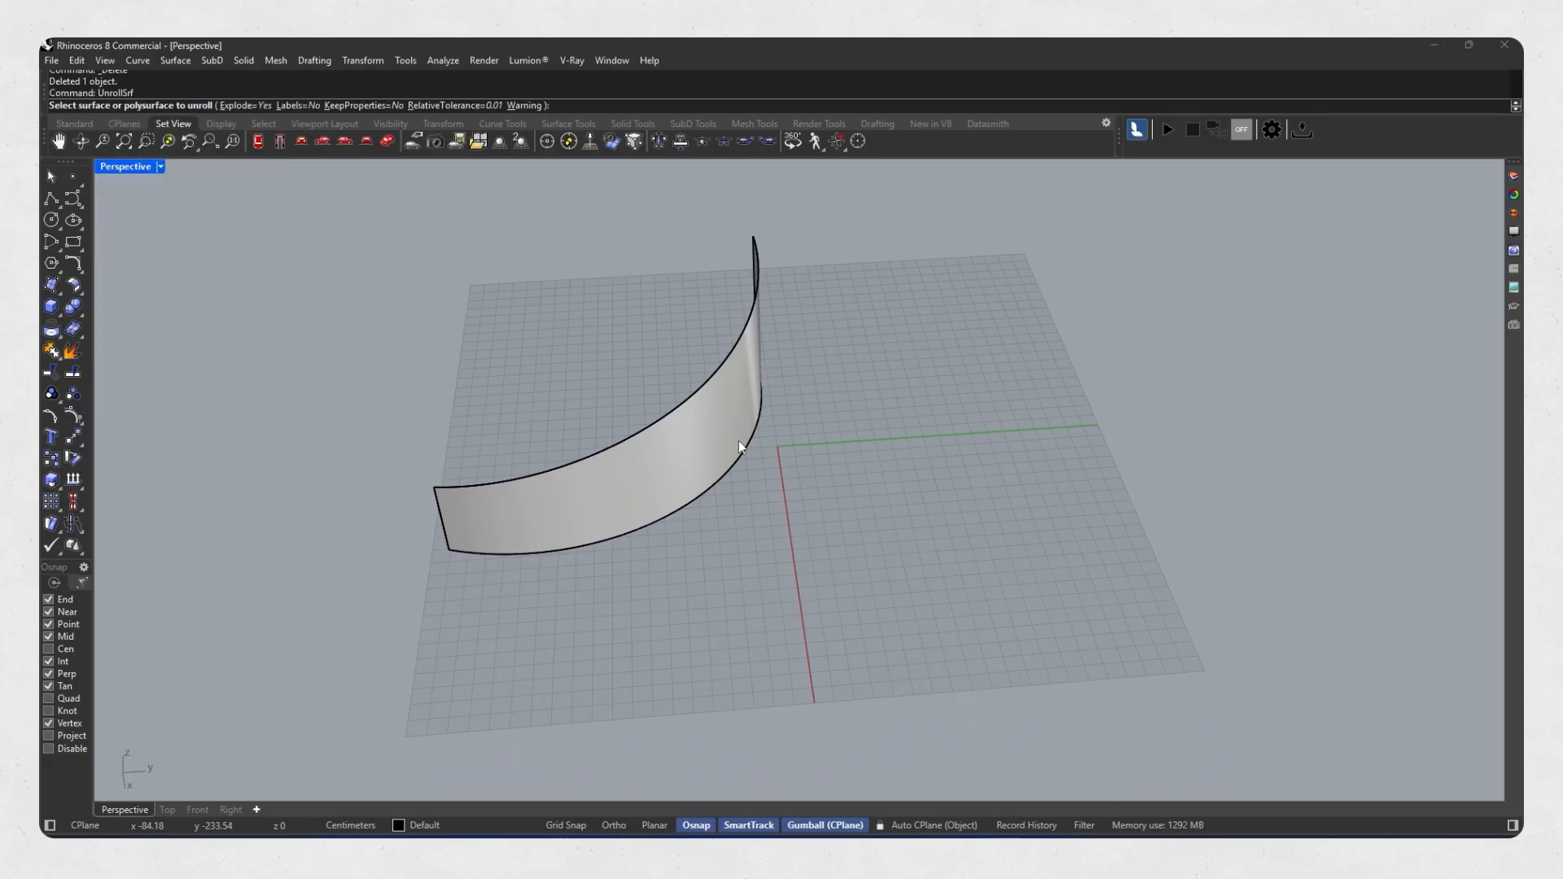
click(676, 494)
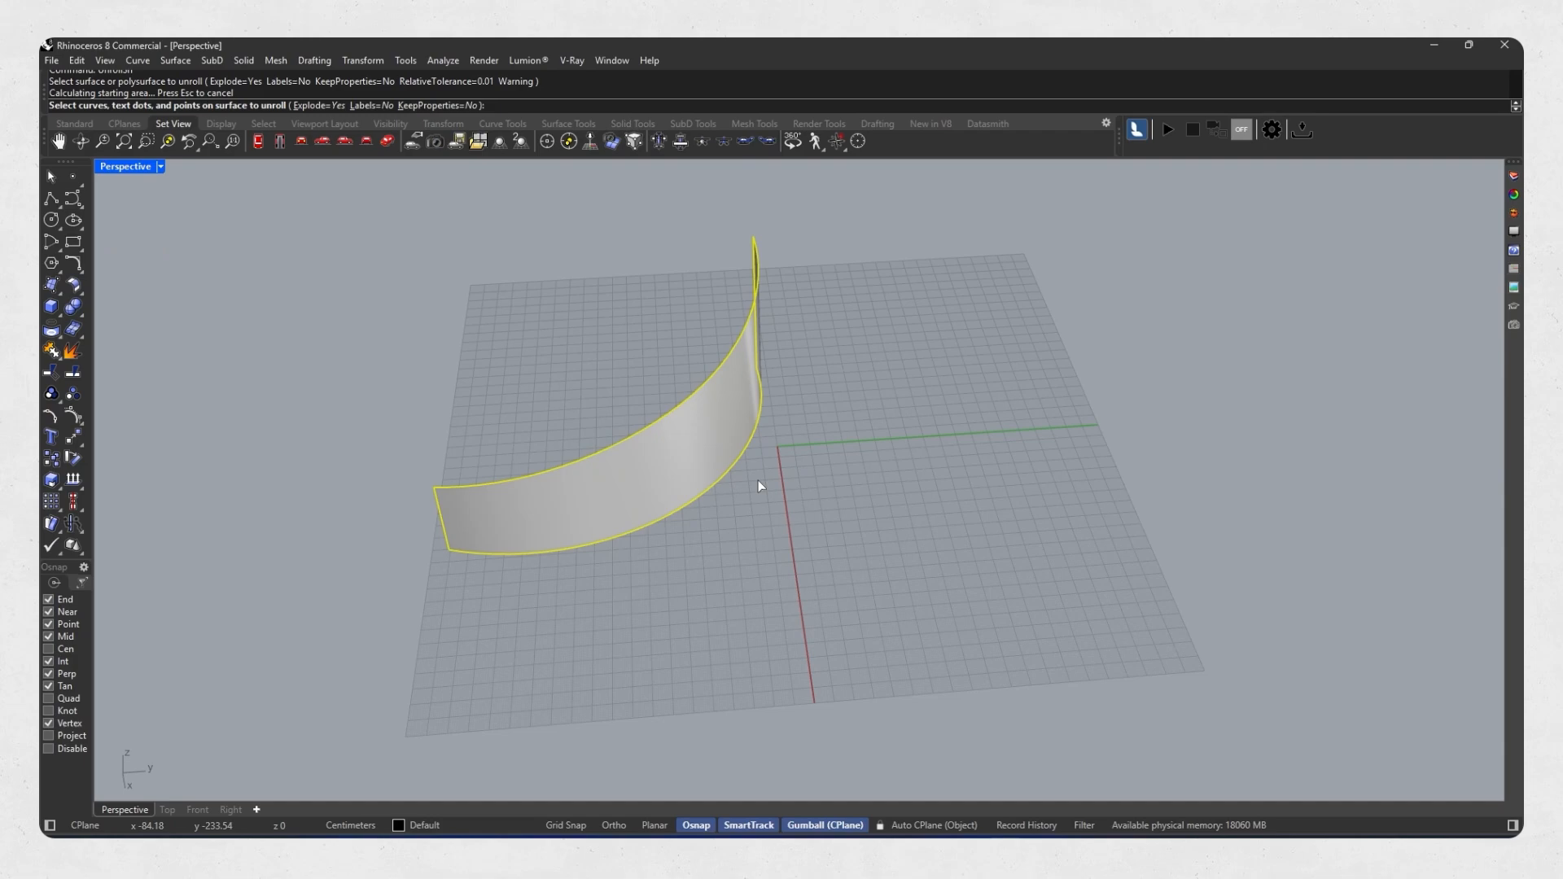
key(Return)
Examine the unrolled flat pieces from several angles beside the original curved strip.
right_drag(708, 459, 630, 556)
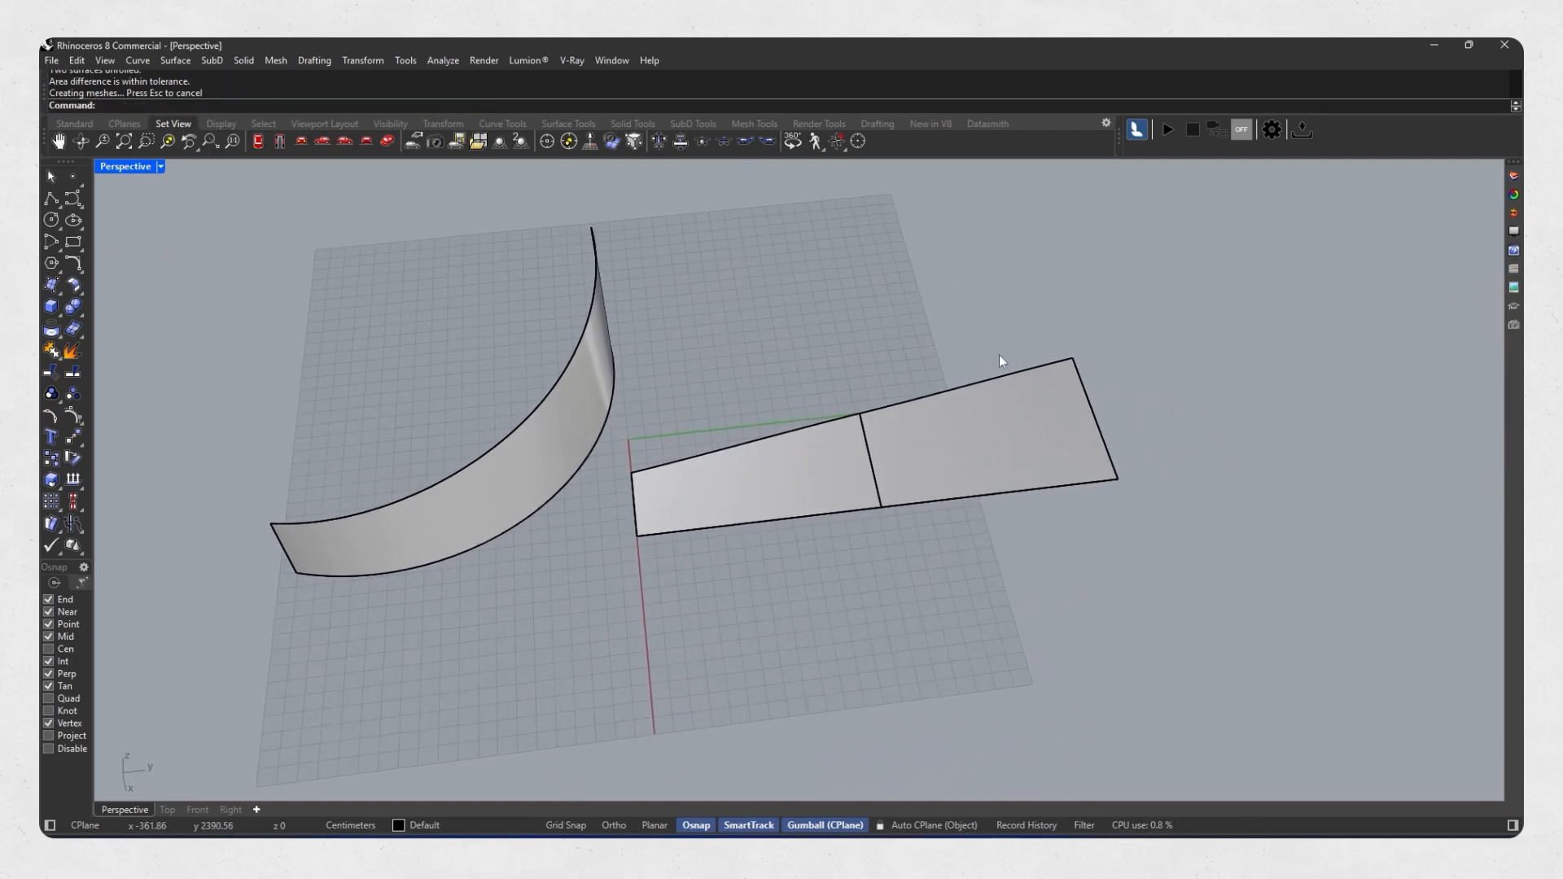
right_drag(582, 487, 686, 504)
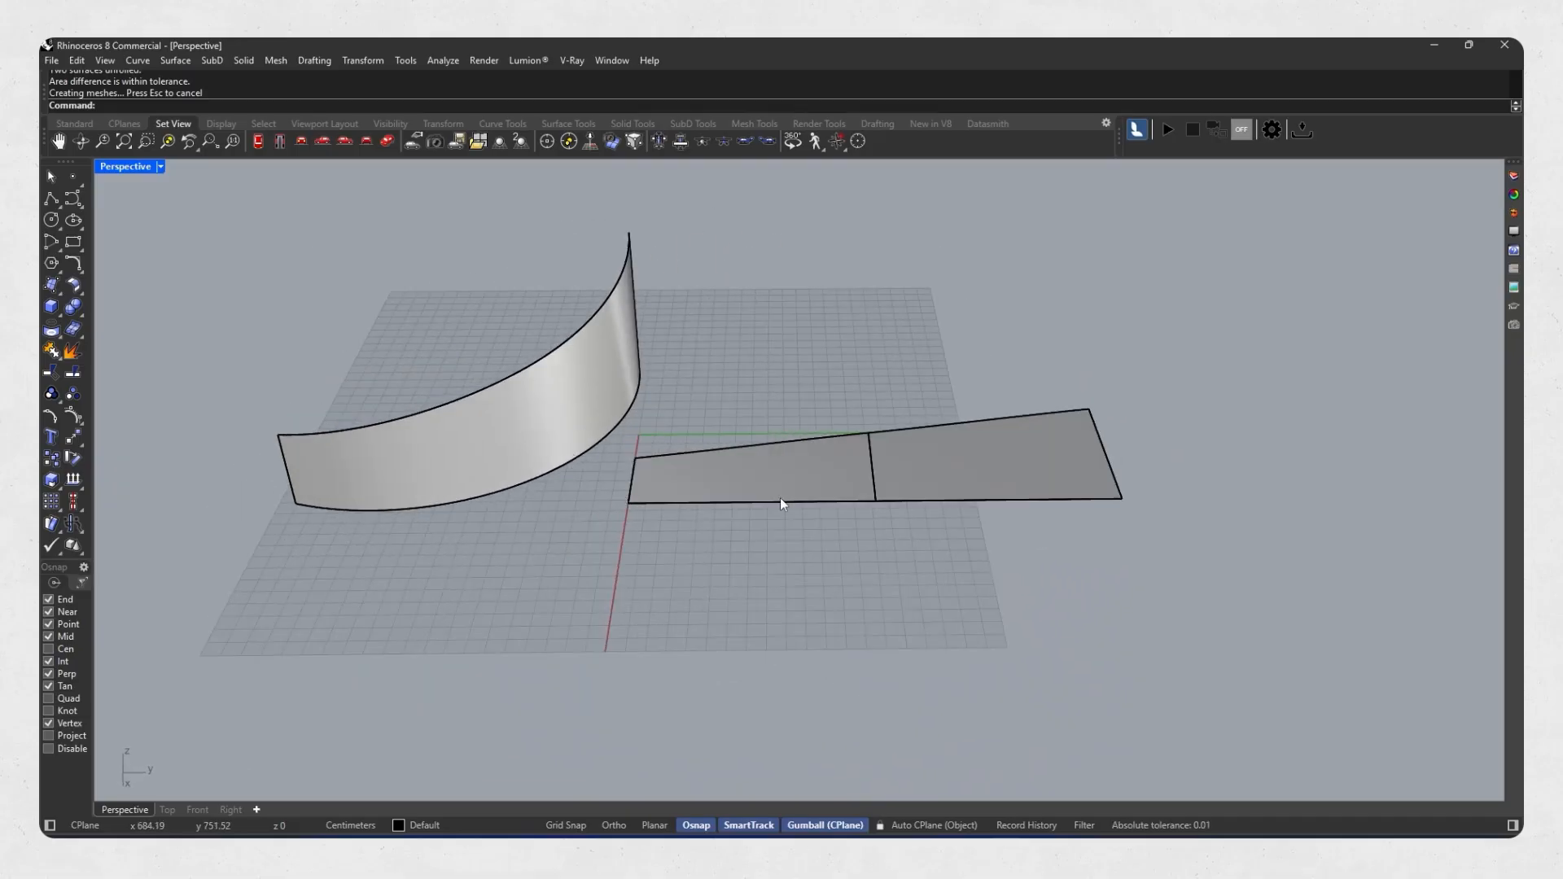
right_drag(773, 363, 810, 399)
mouse_move(630, 440)
right_down()
mouse_move(733, 383)
mouse_move(610, 383)
mouse_move(622, 374)
mouse_move(610, 432)
right_up()
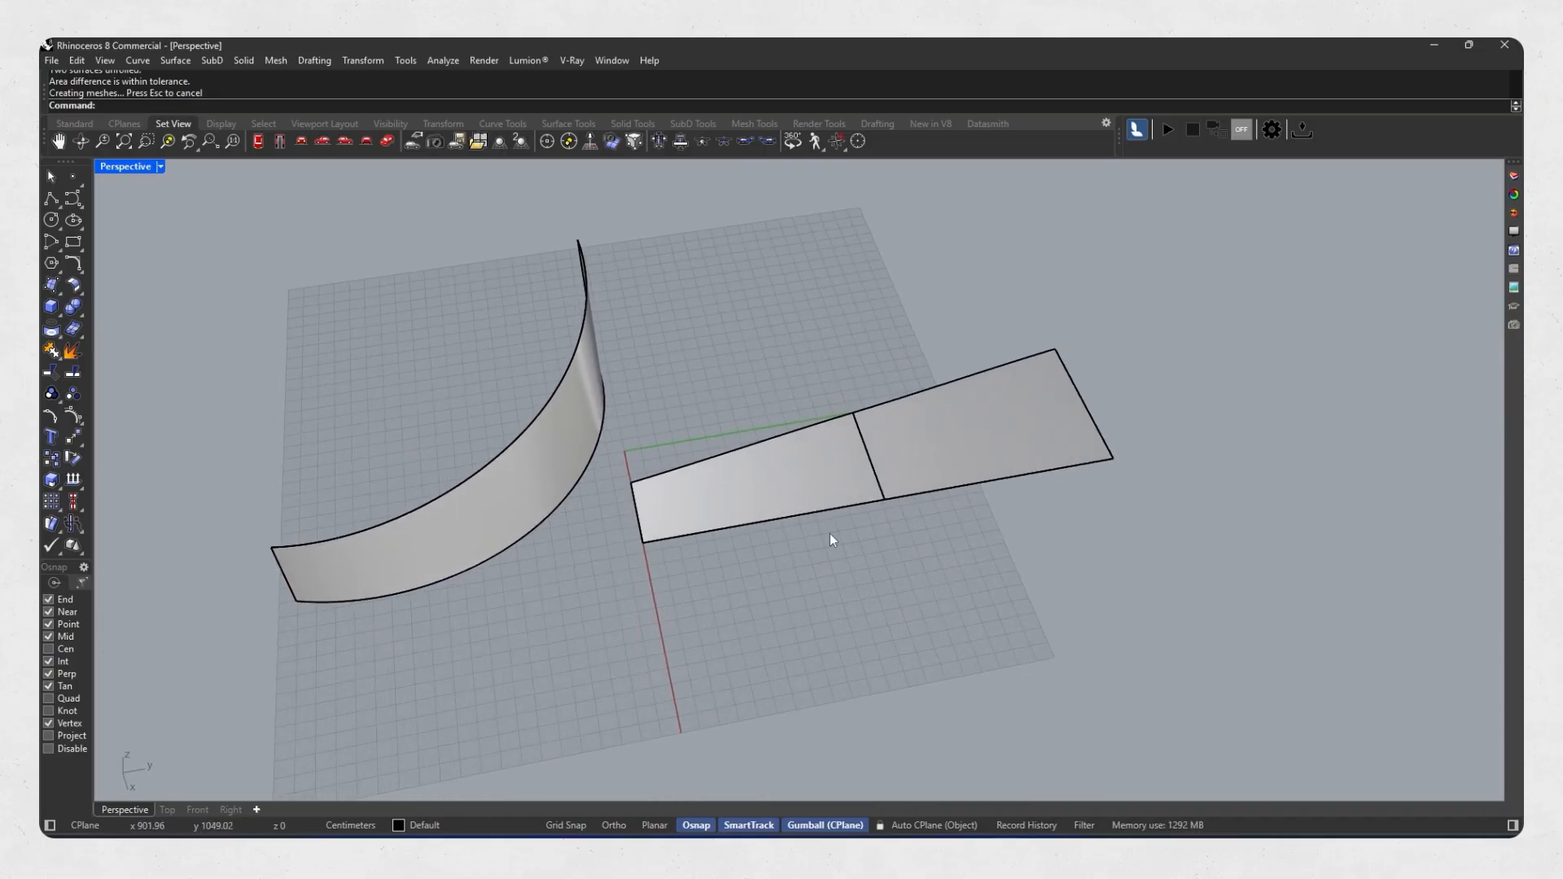
right_drag(832, 546, 705, 488)
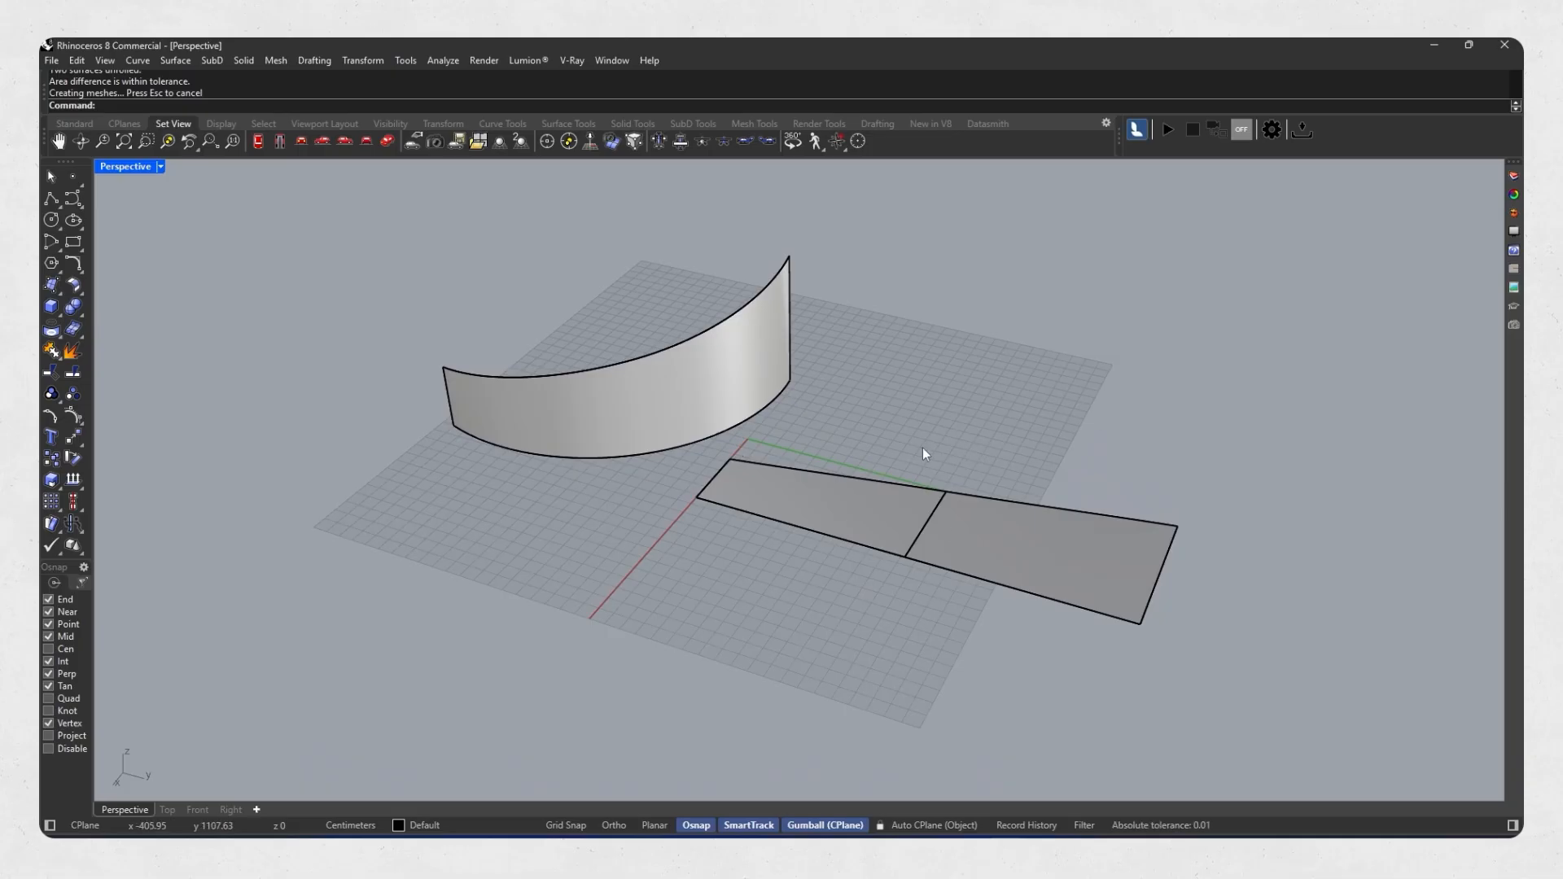
right_drag(702, 488, 777, 519)
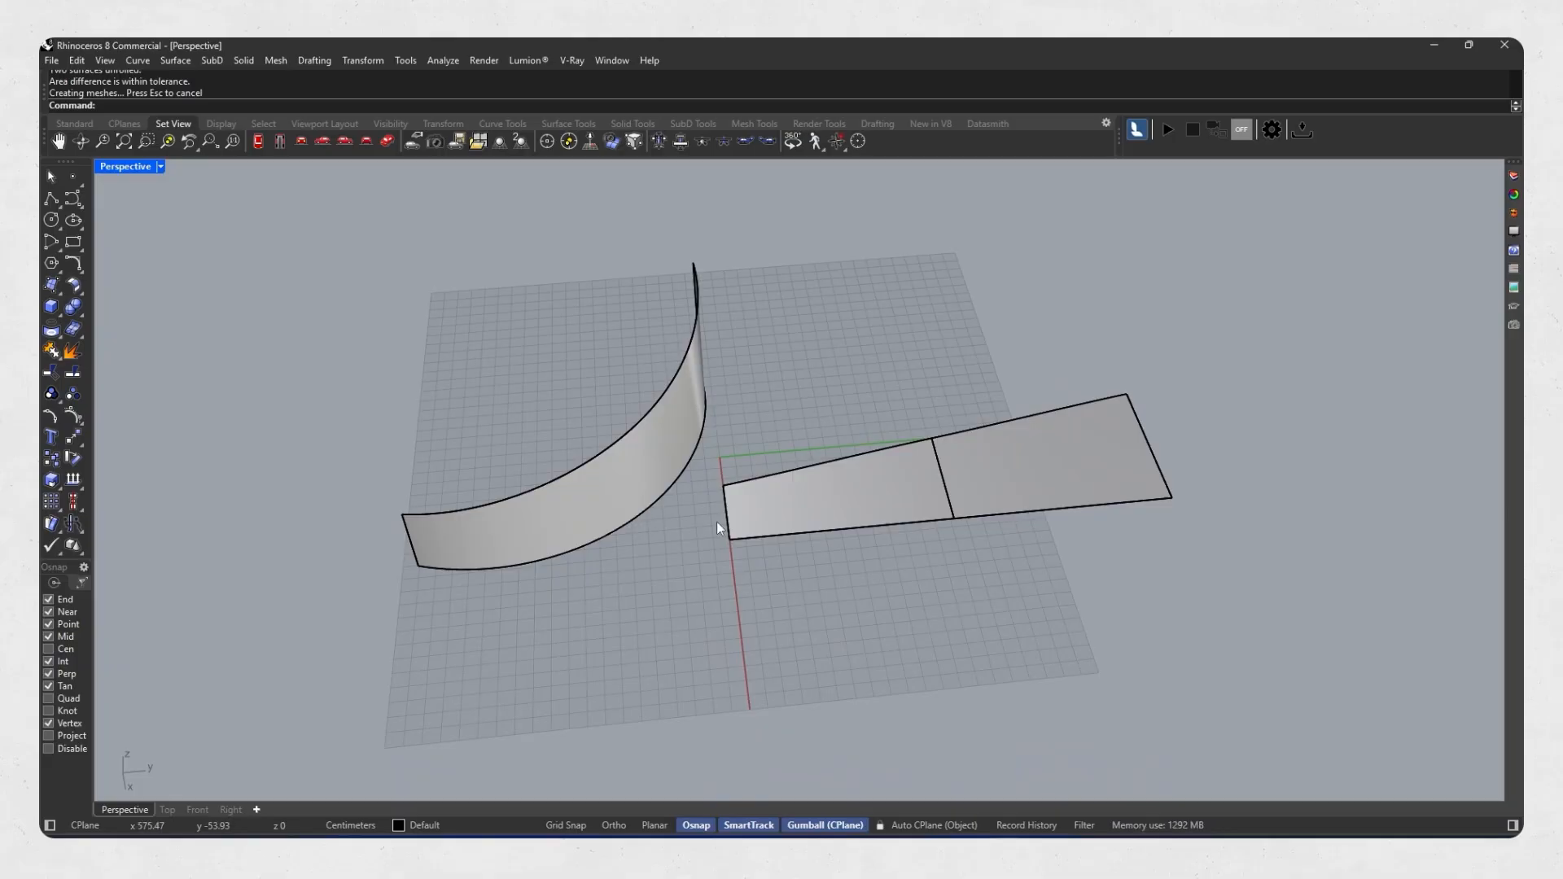
right_drag(778, 585, 758, 556)
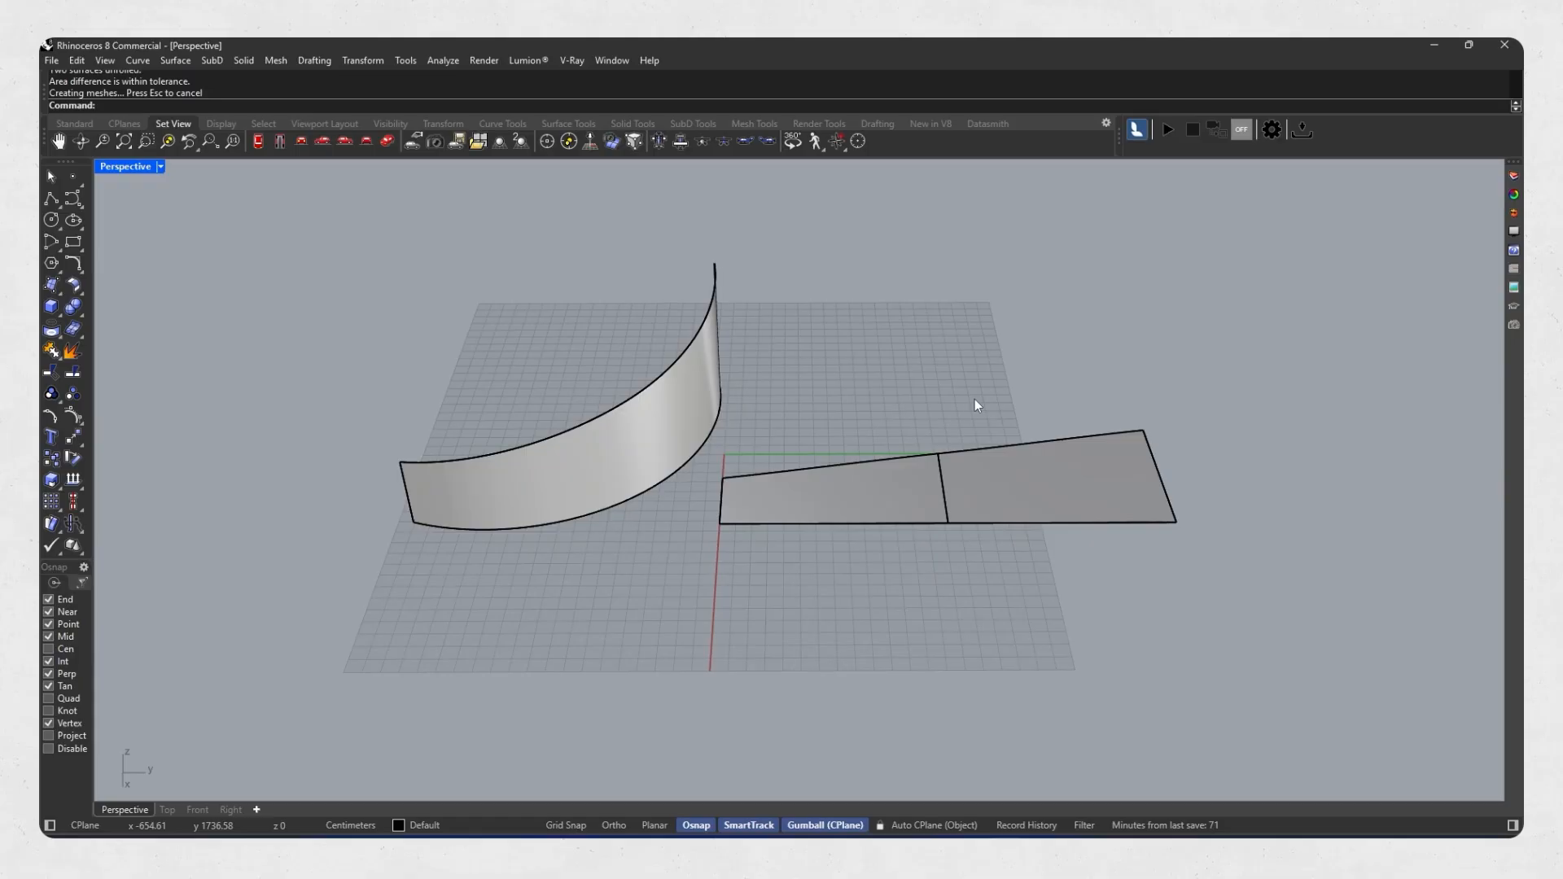
right_drag(788, 558, 823, 579)
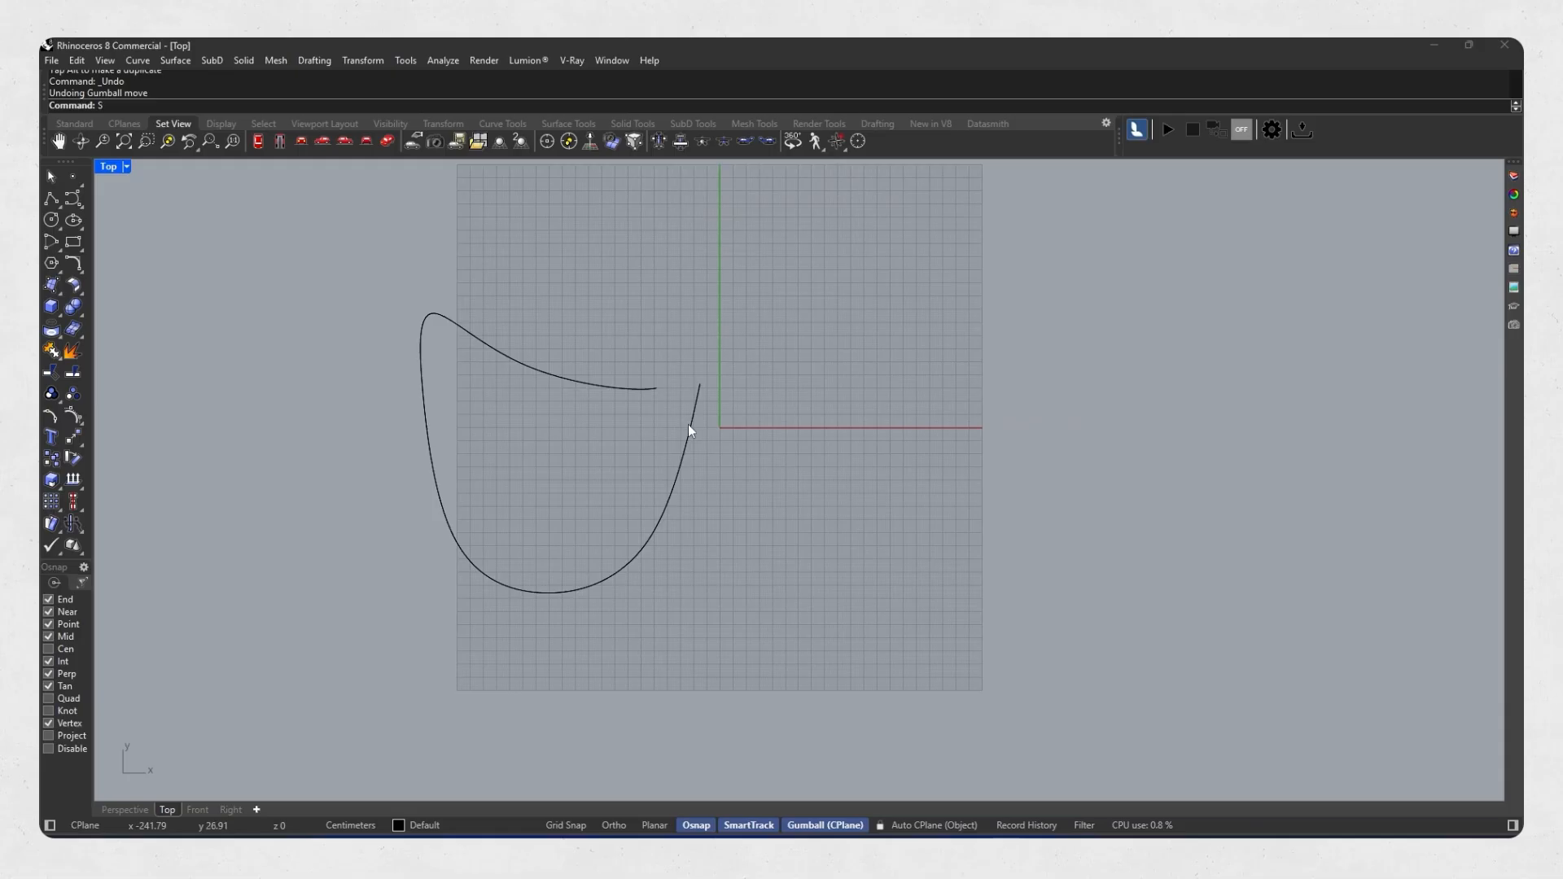
Mirror the open curve across the vertical Y axis with Symmetry from its inner end, using Smooth continuity.
text(yy)
key(BackSpace)
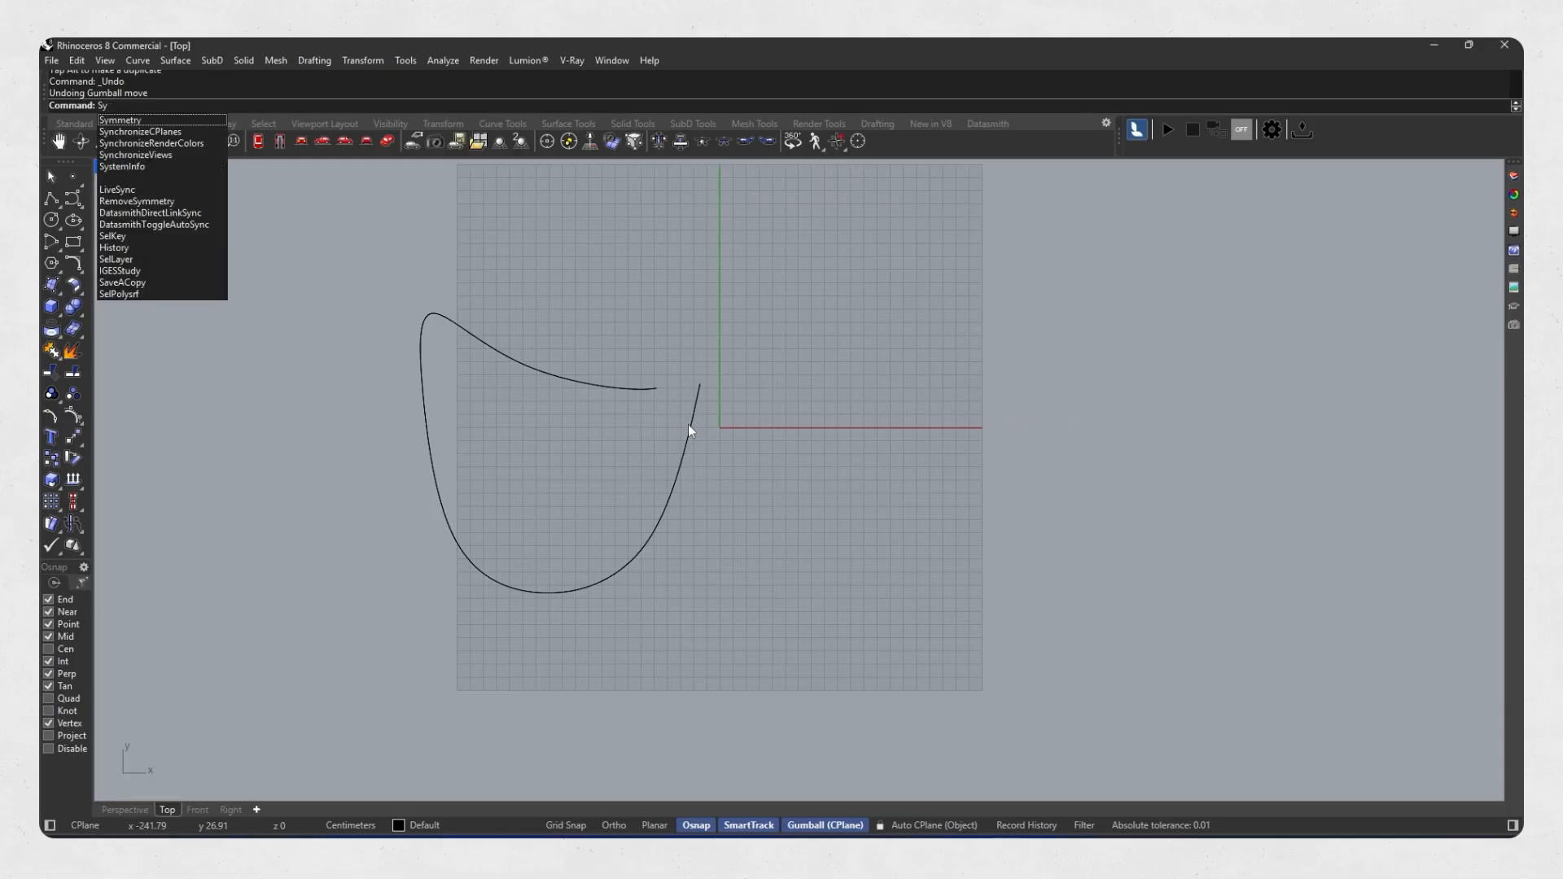
key(Return)
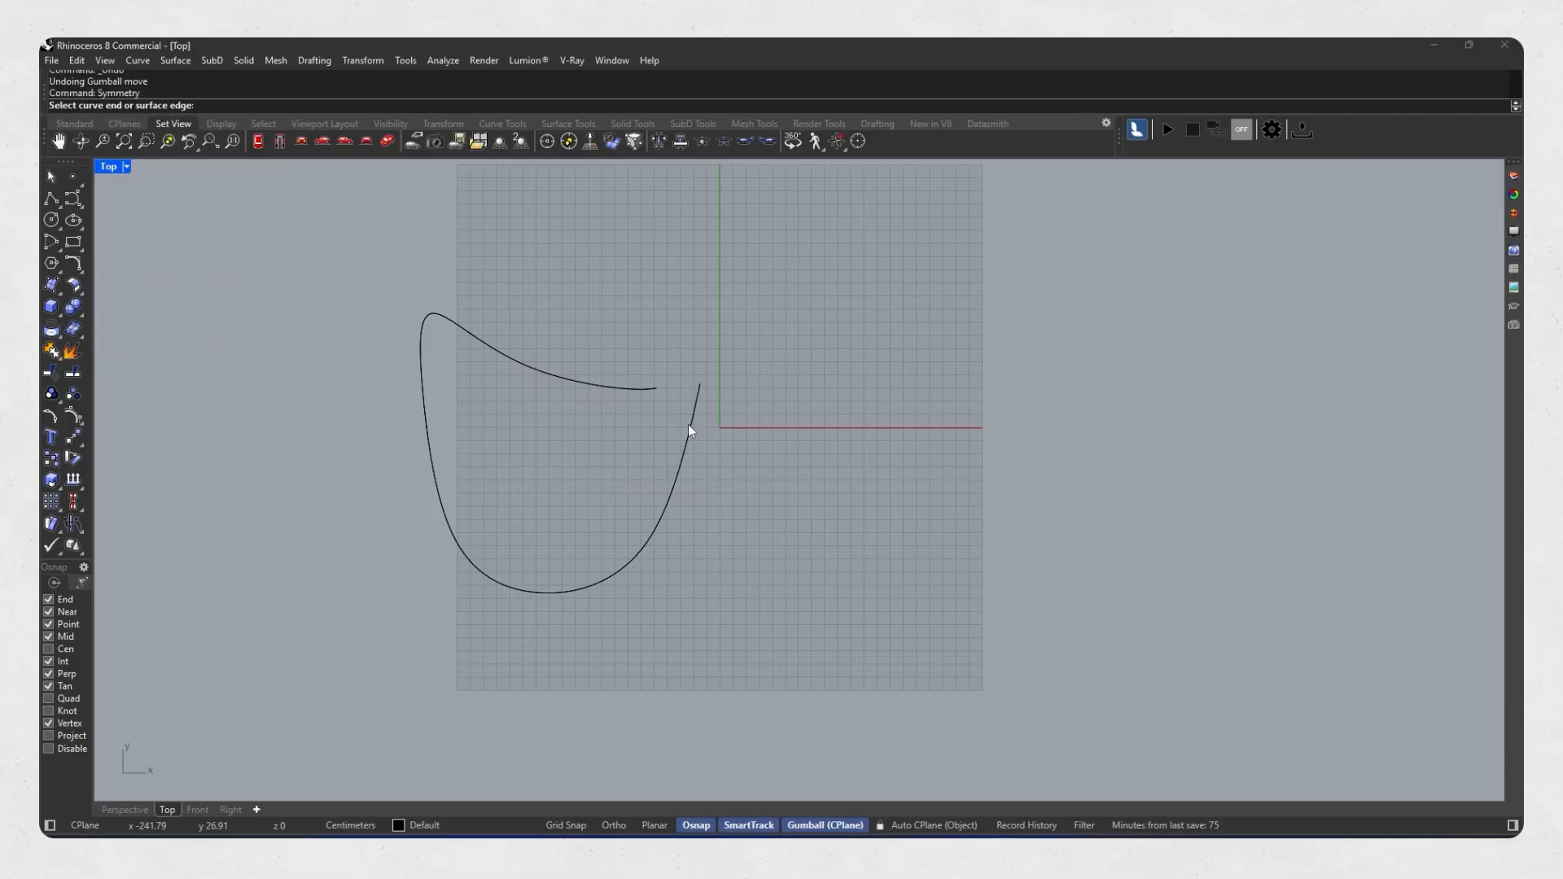
right_drag(758, 435, 756, 467)
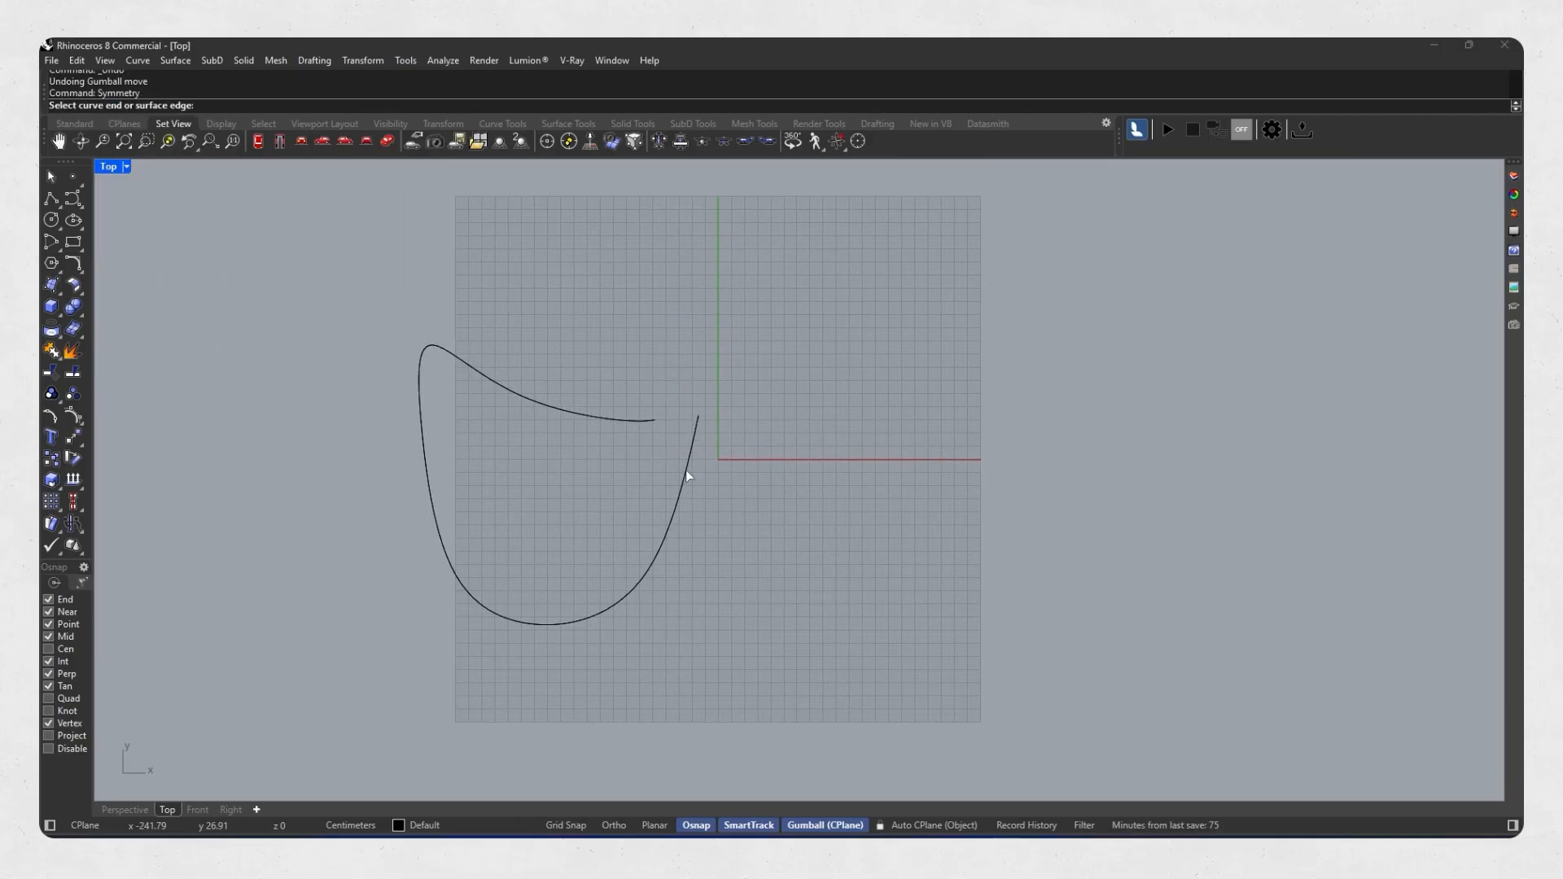
click(722, 415)
click(724, 580)
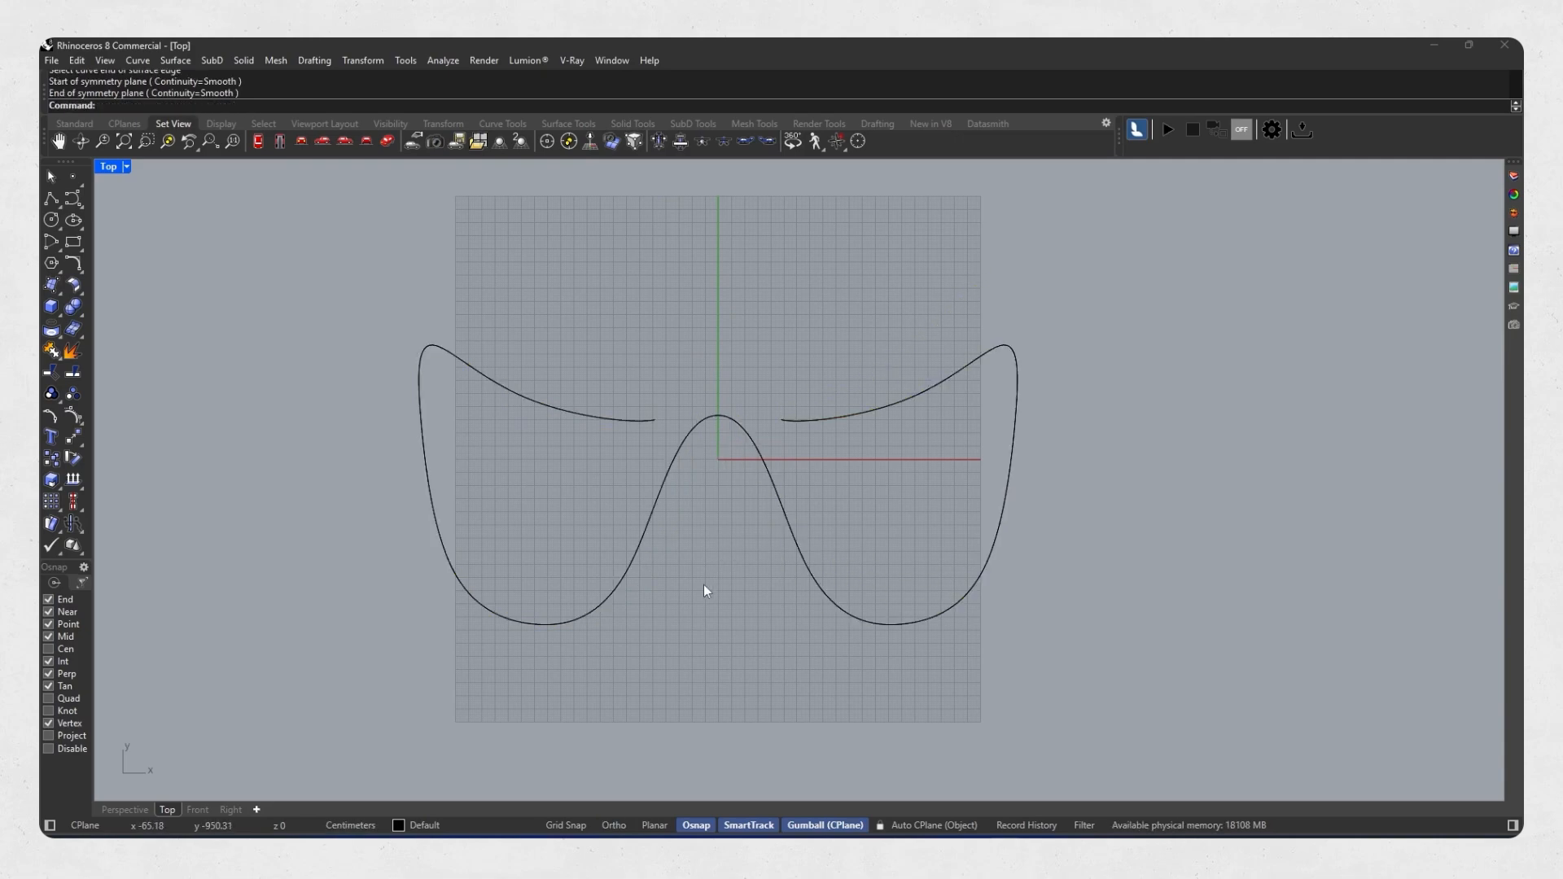
Examine the original curve, its mirrored half and their junction at the symmetry axis.
click(698, 432)
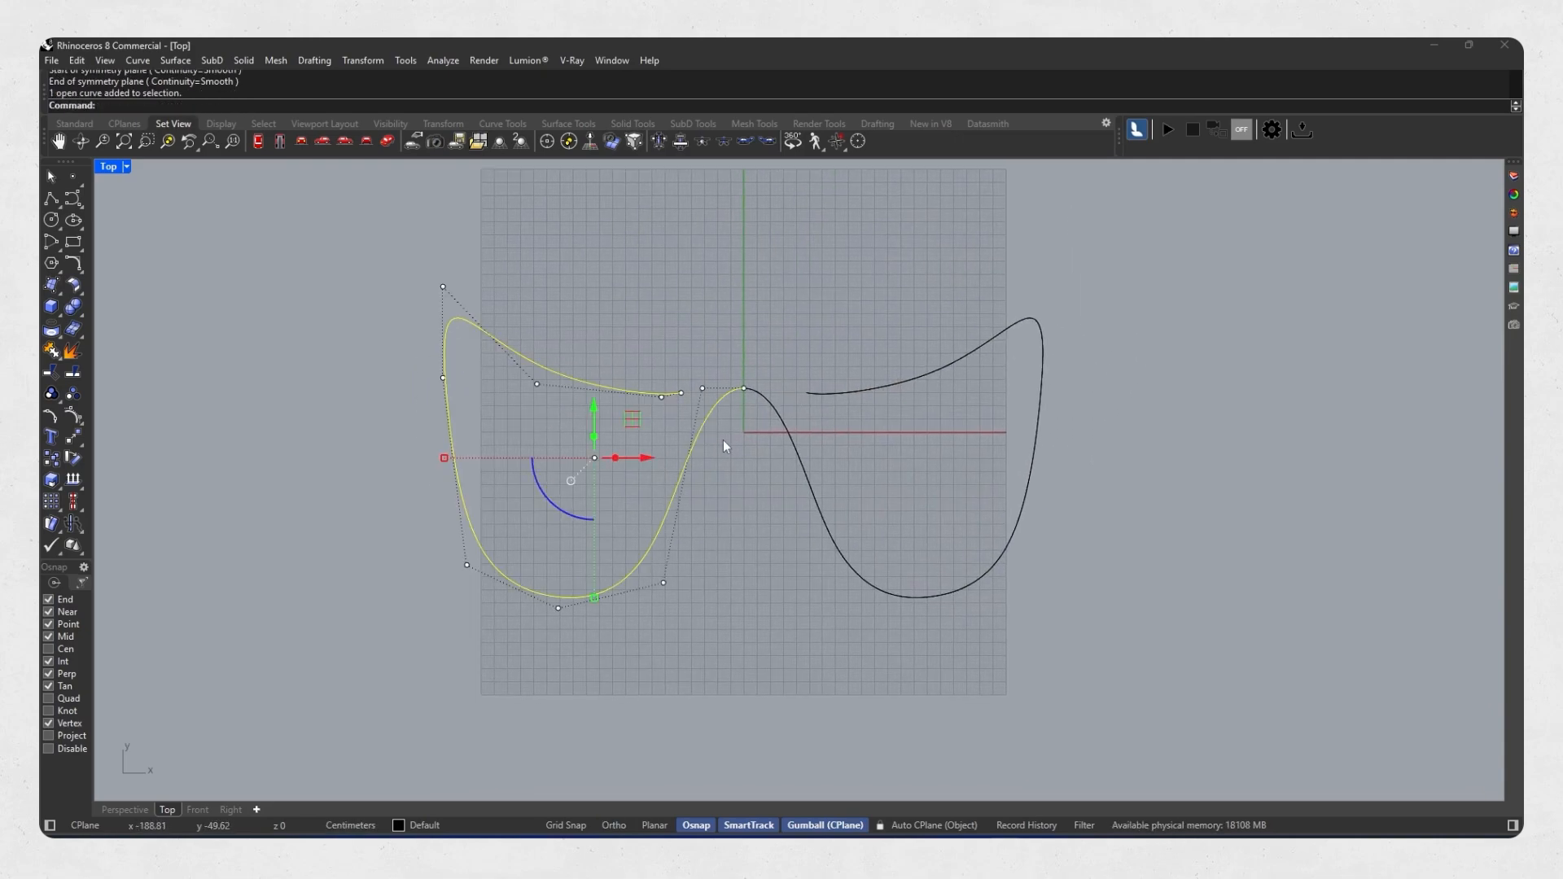
click(794, 445)
click(770, 357)
right_drag(756, 390, 757, 402)
scroll(735, 405, up, 2)
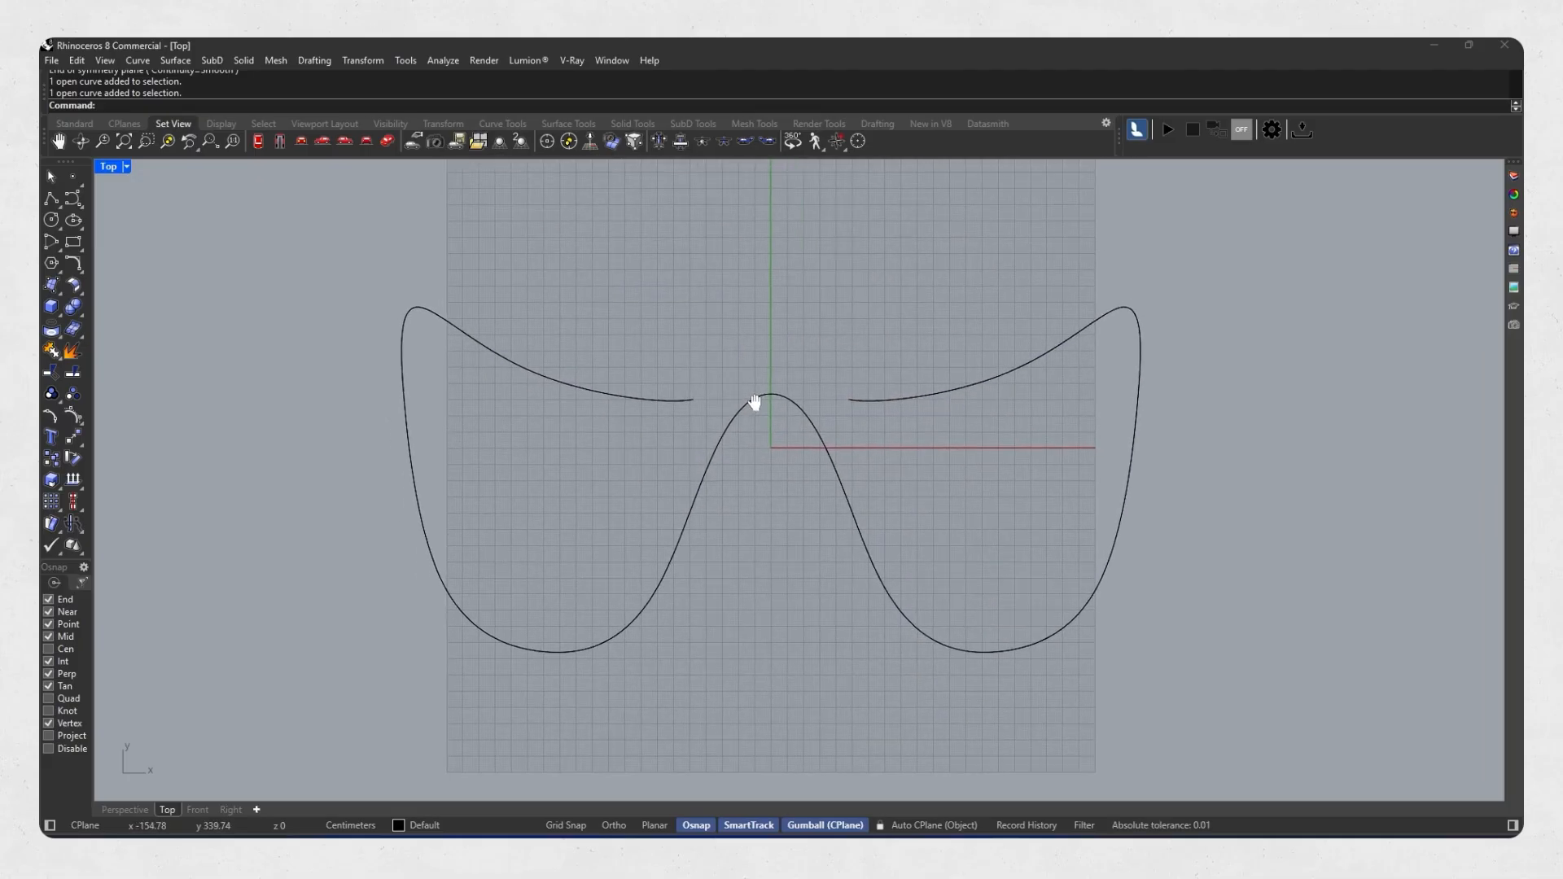
scroll(744, 397, down, 2)
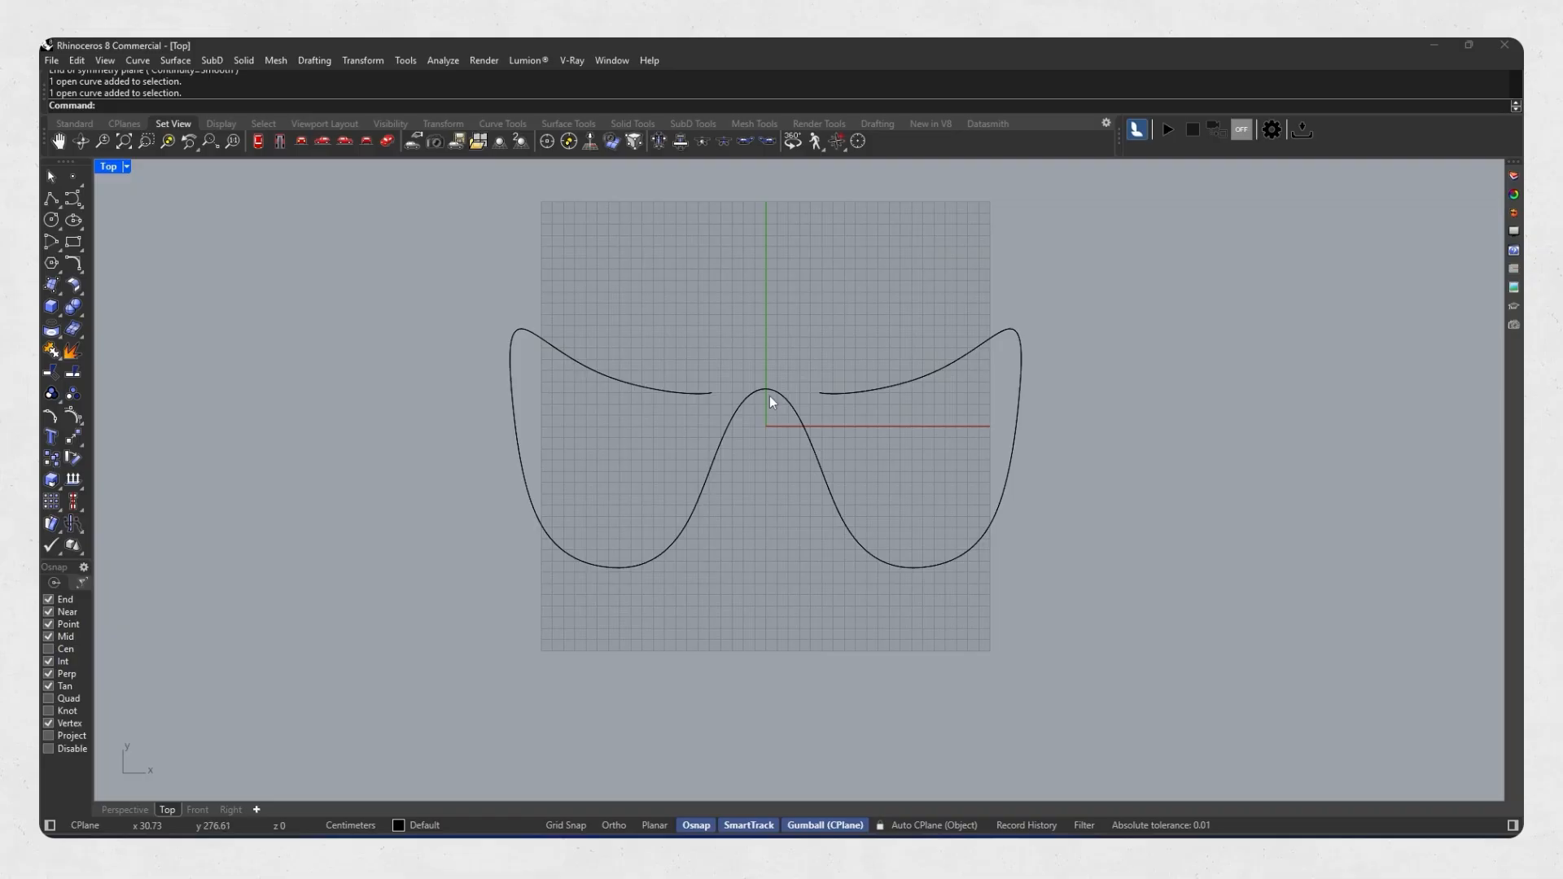
scroll(769, 394, up, 1)
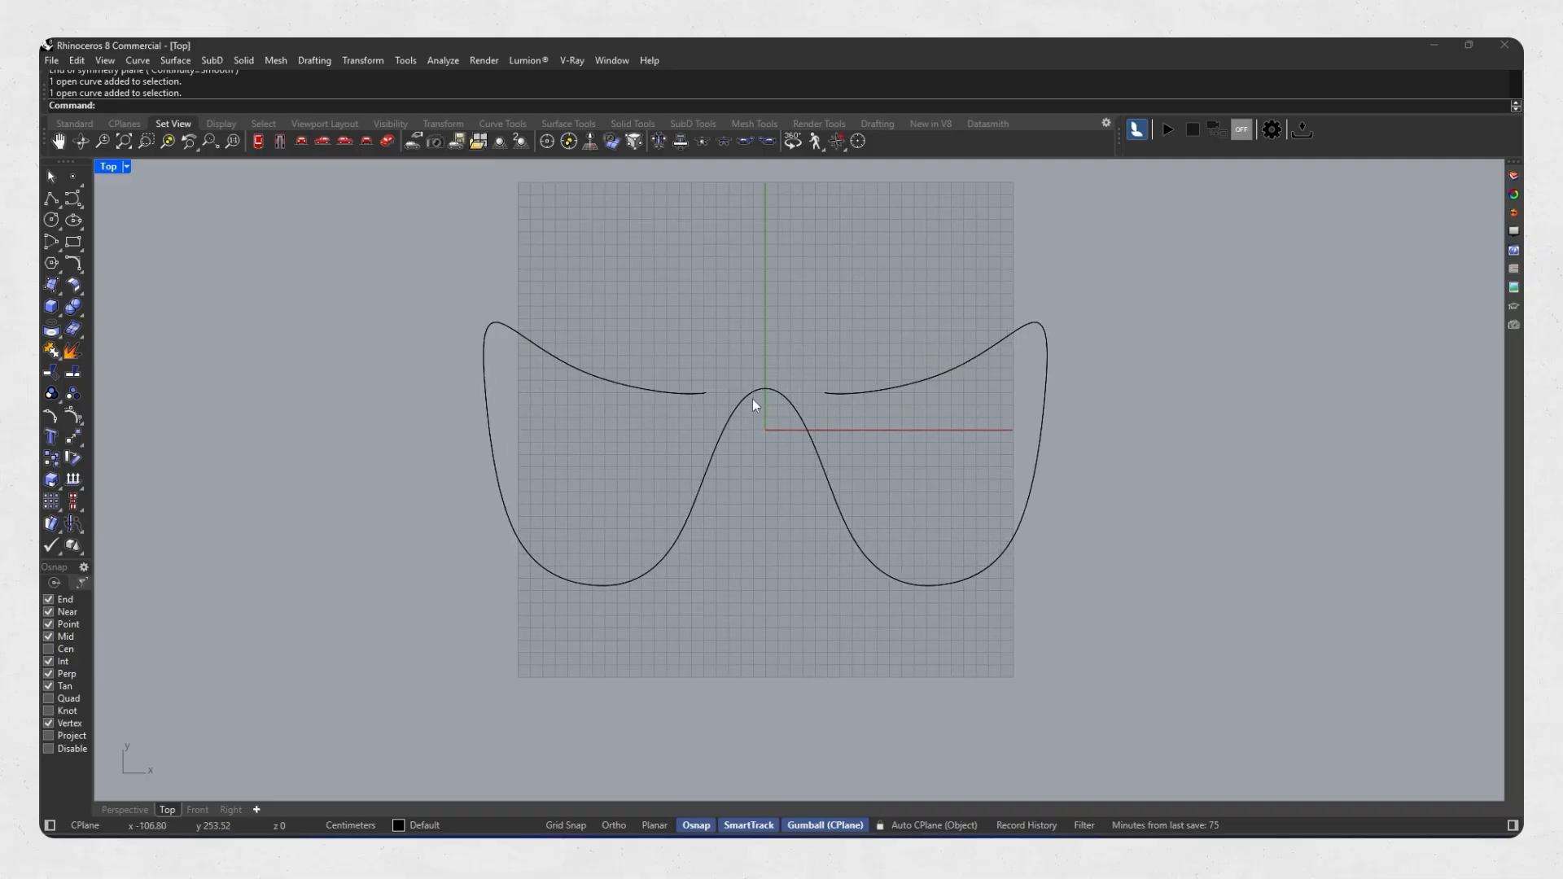
right_drag(772, 429, 793, 419)
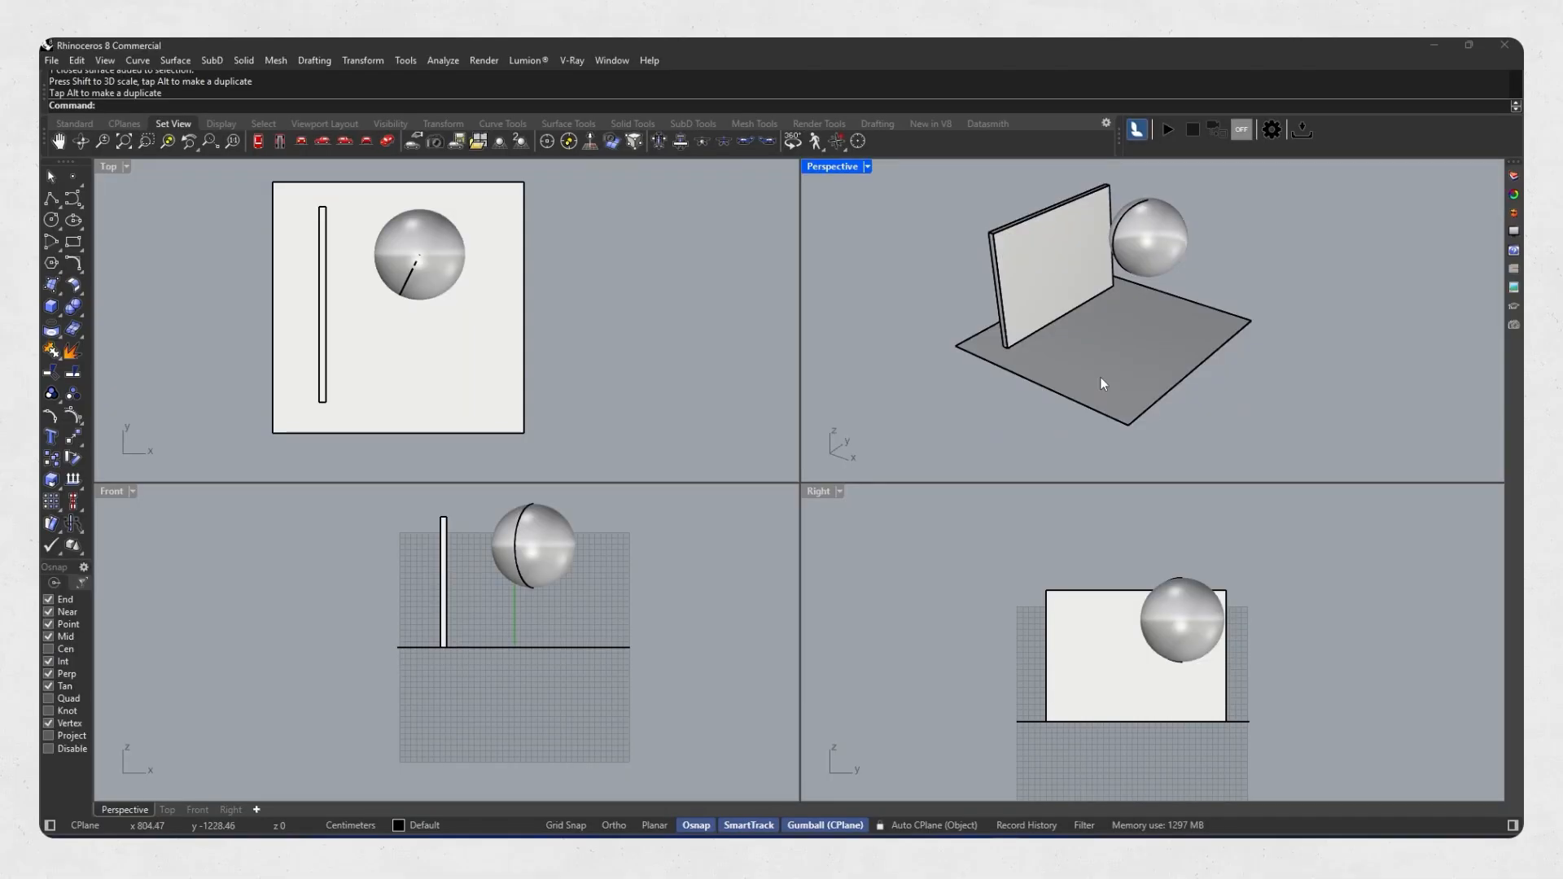
Align the bottom of the sphere to the ground plane in the Front view with the Align command.
double_click(820, 171)
right_drag(818, 179, 854, 313)
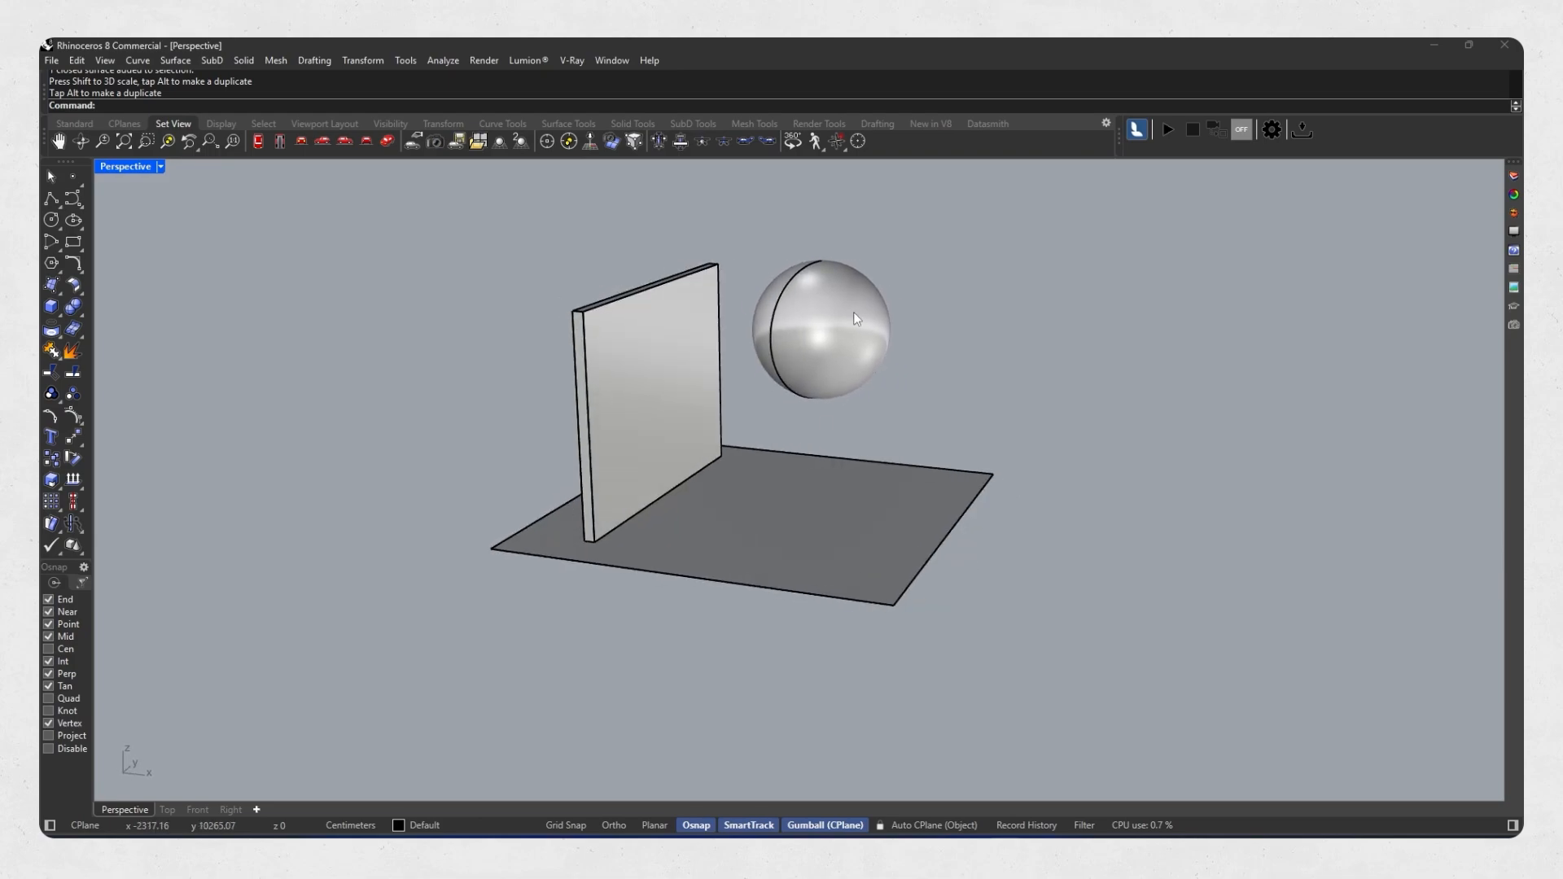
click(198, 810)
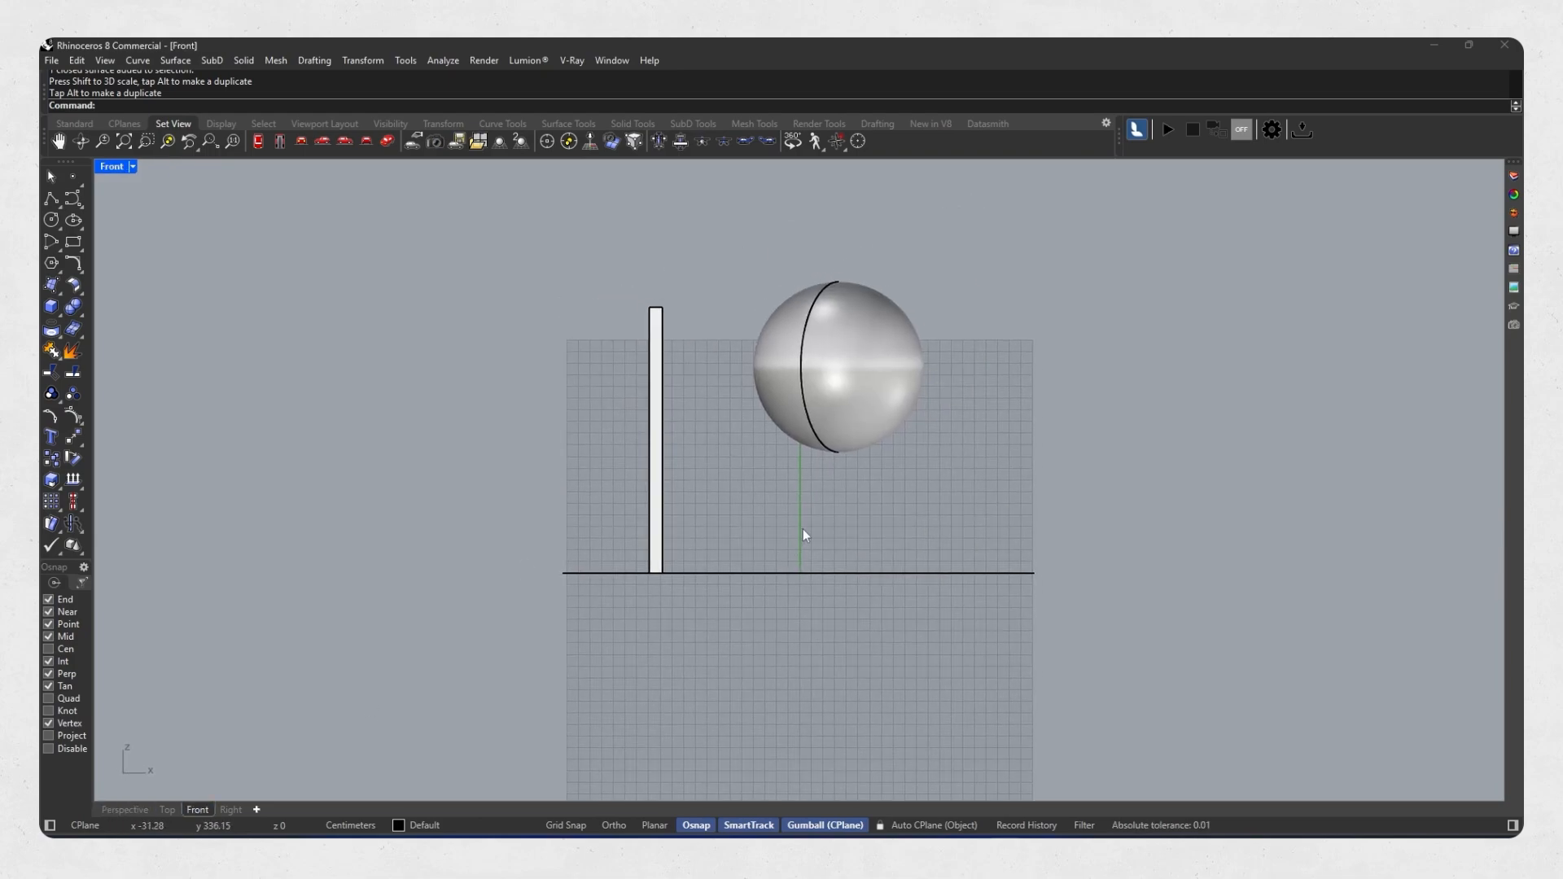
scroll(858, 441, down, 2)
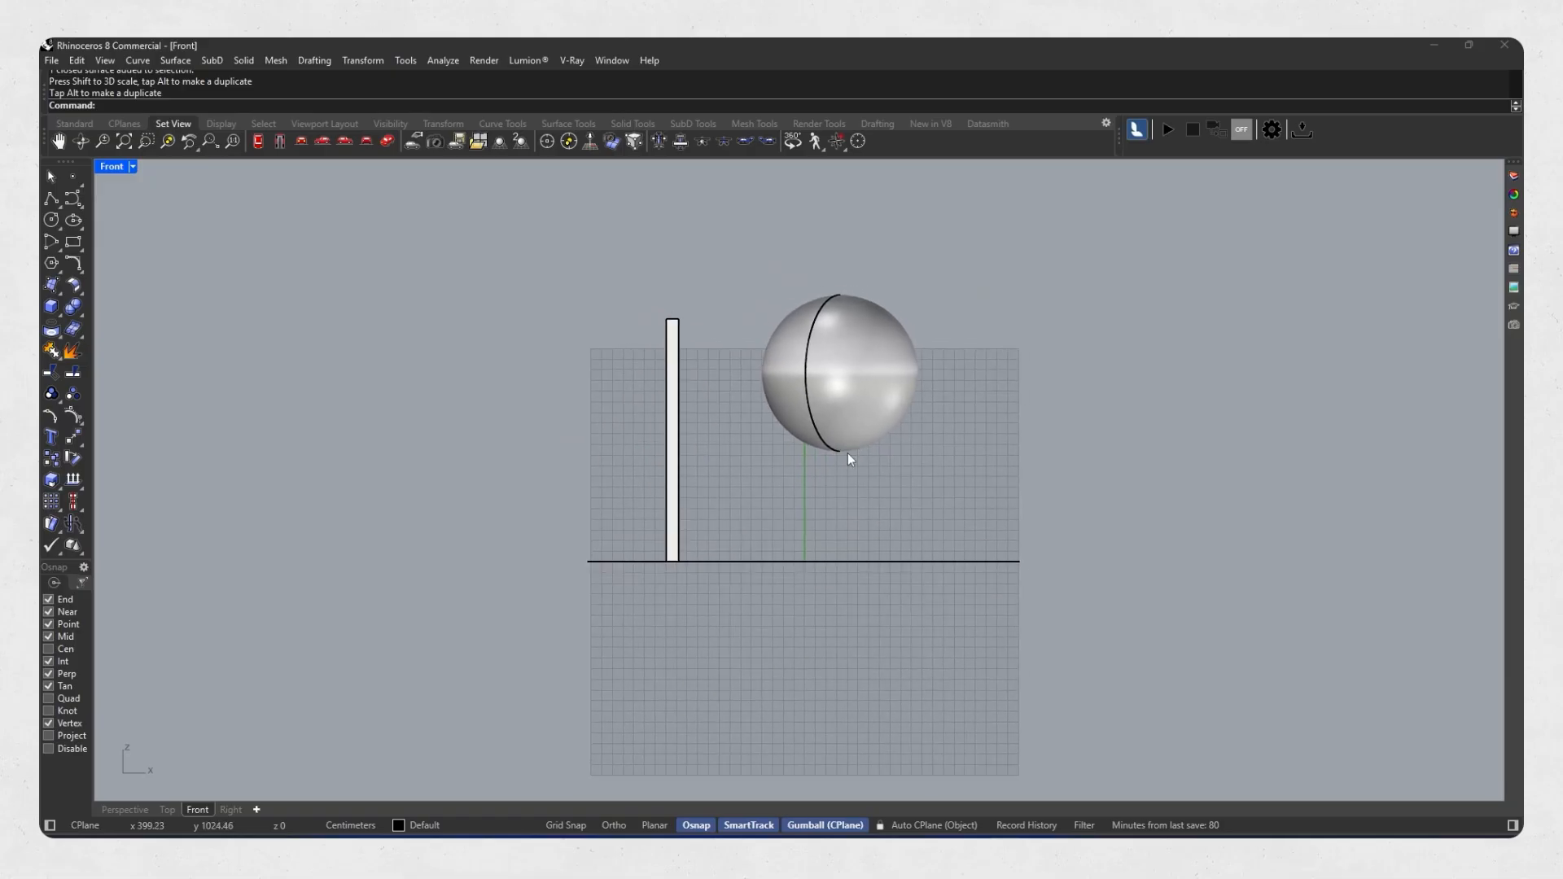
key(Return)
key(Return)
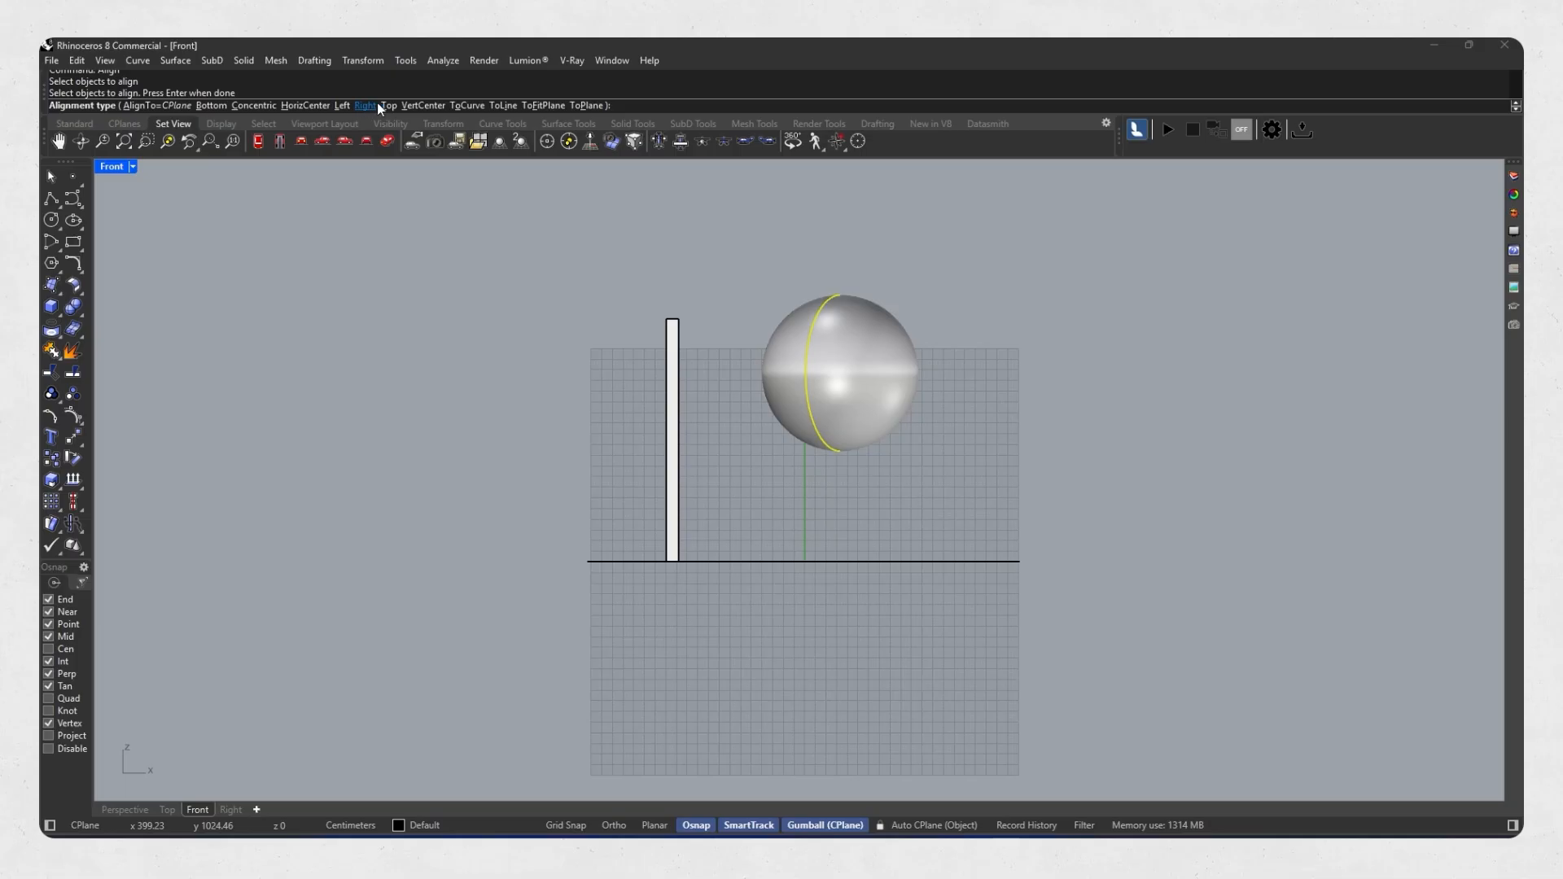
click(208, 106)
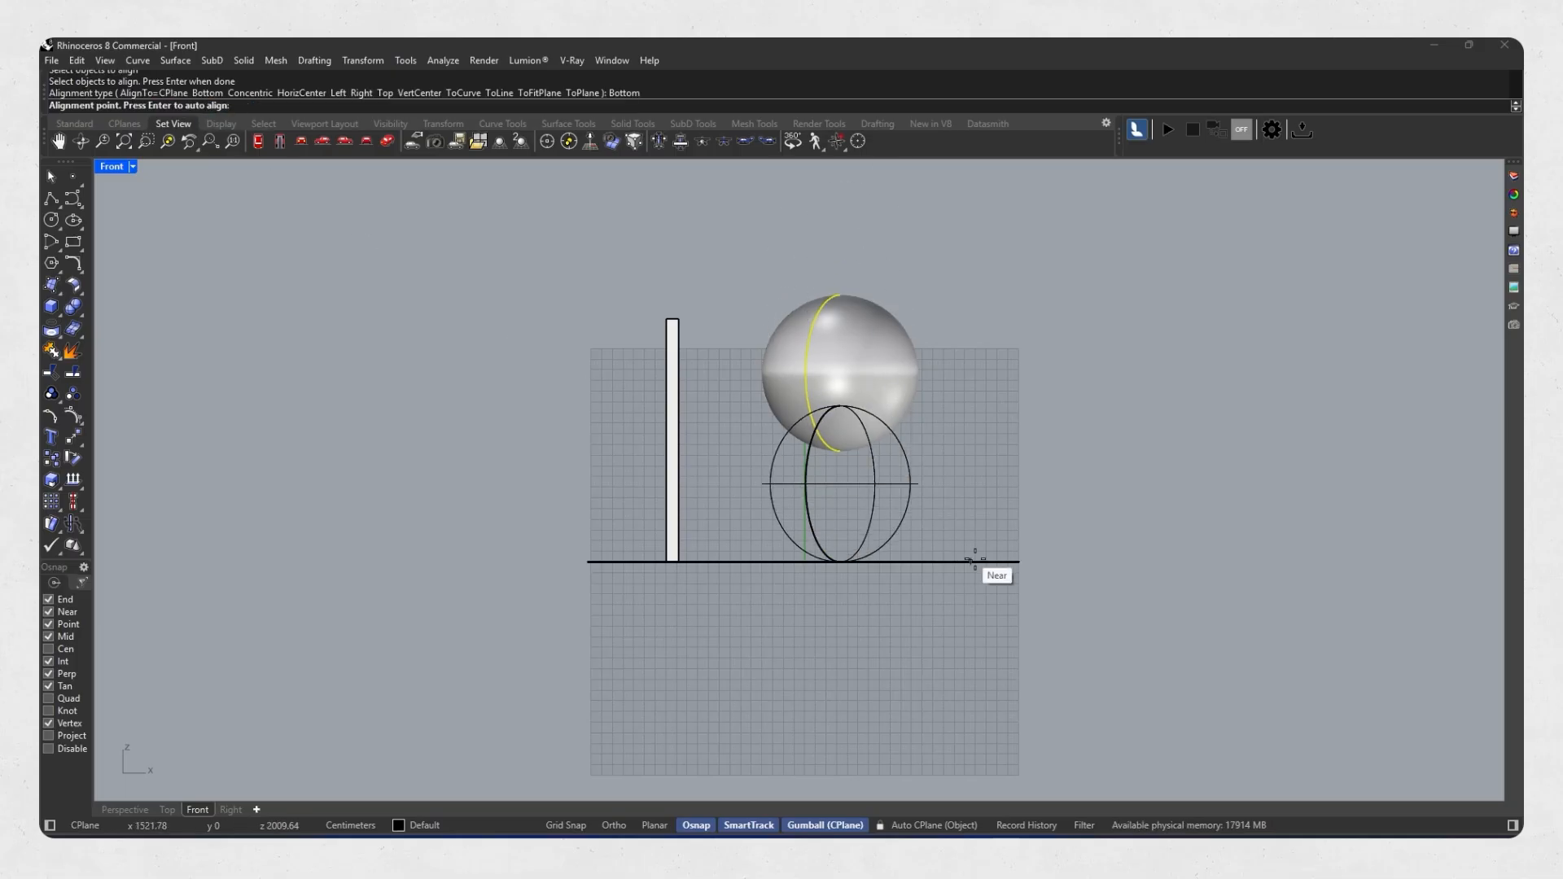
click(1024, 560)
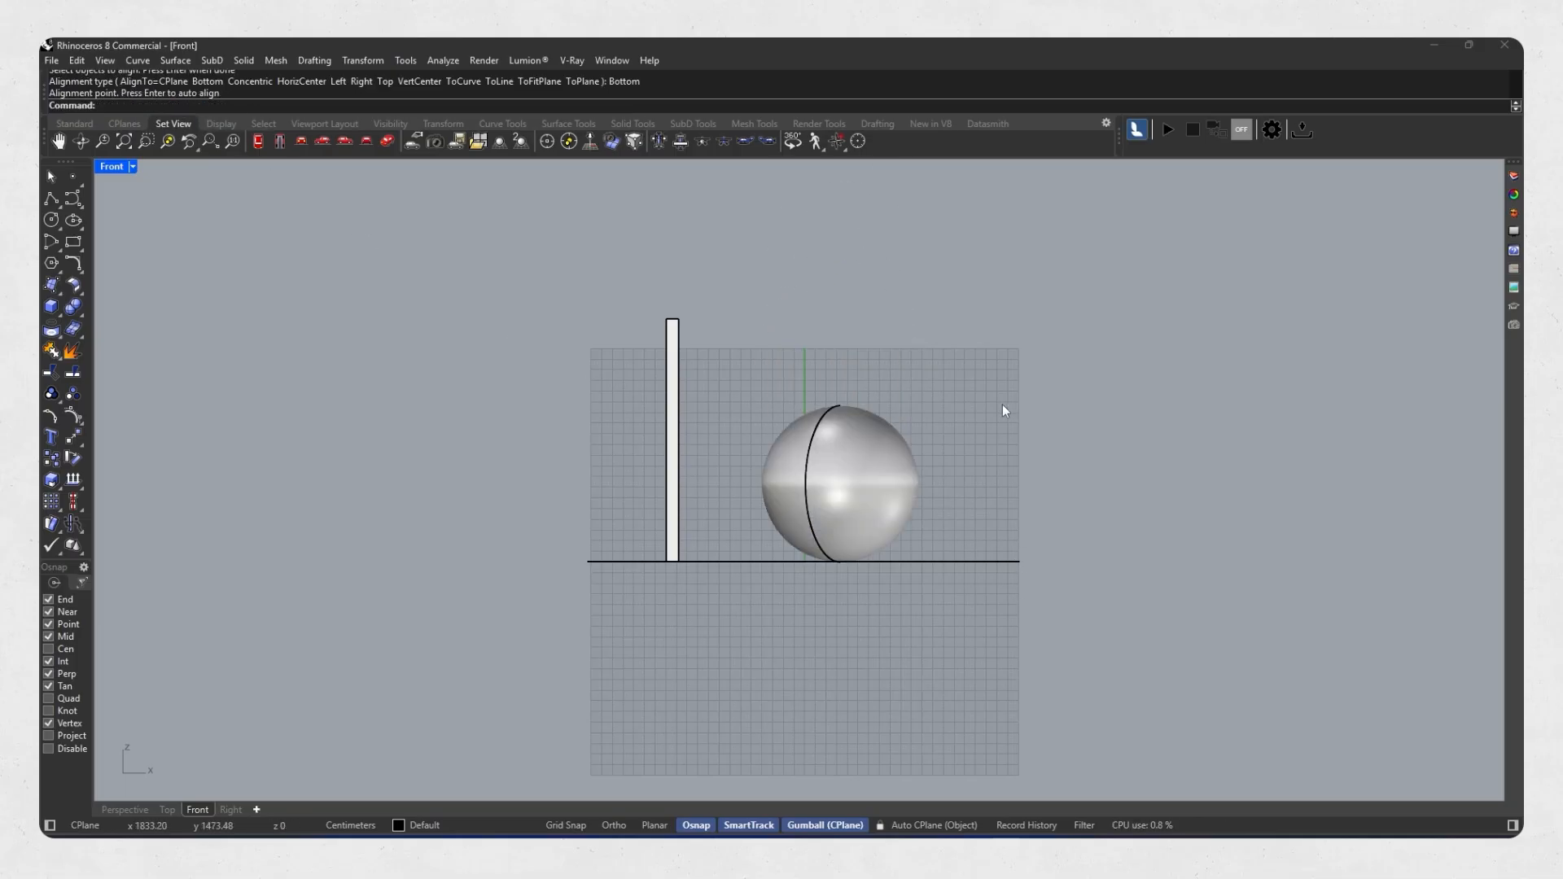
Align the top of the sphere with the upper edge of the wall.
click(848, 474)
key(Return)
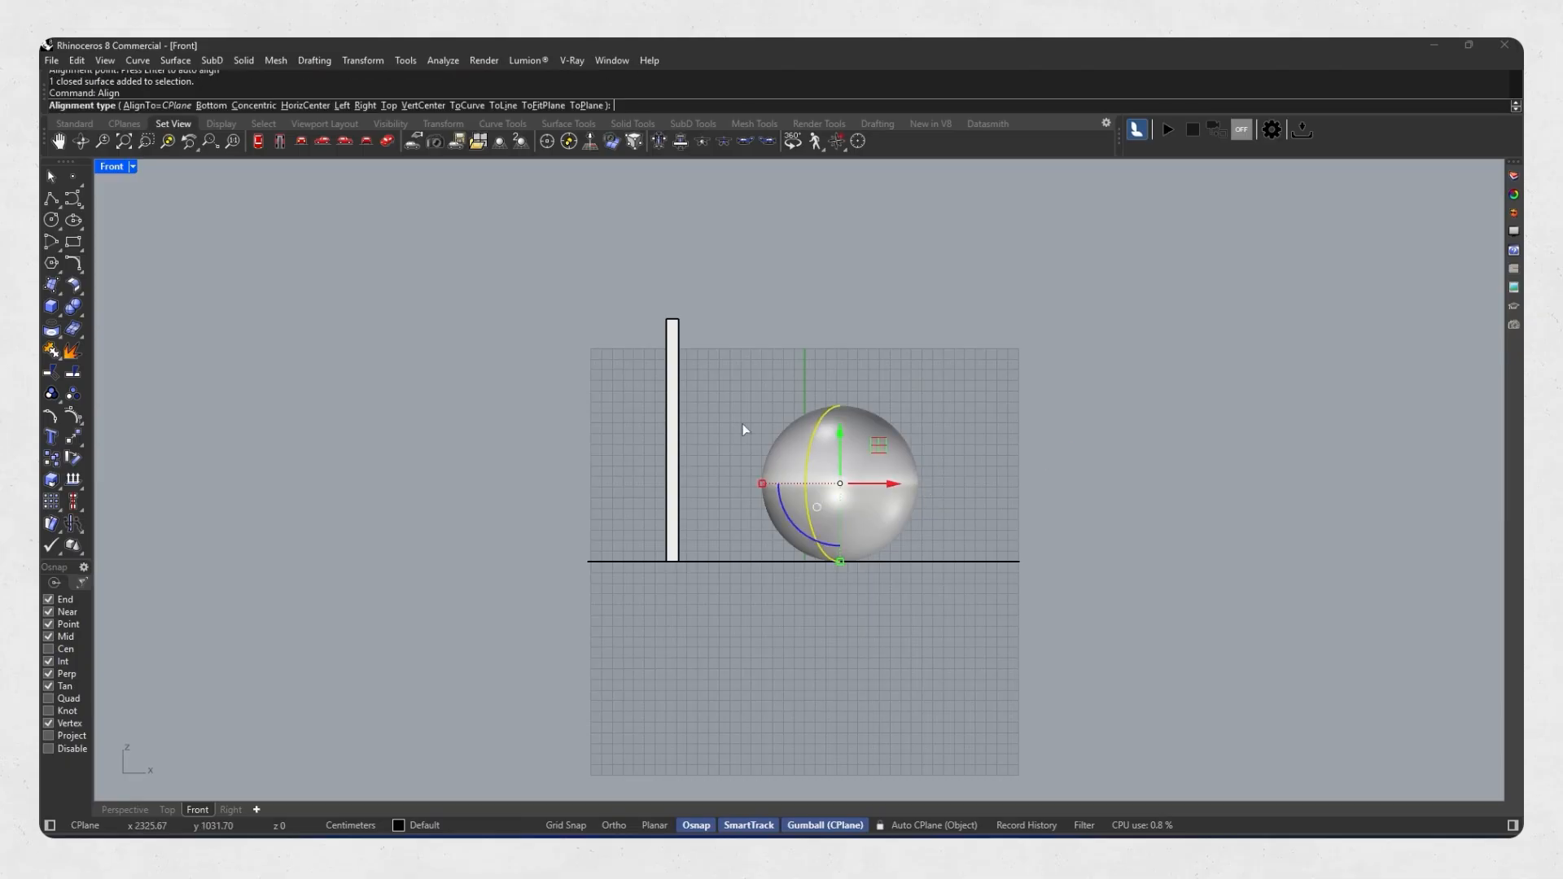
click(389, 106)
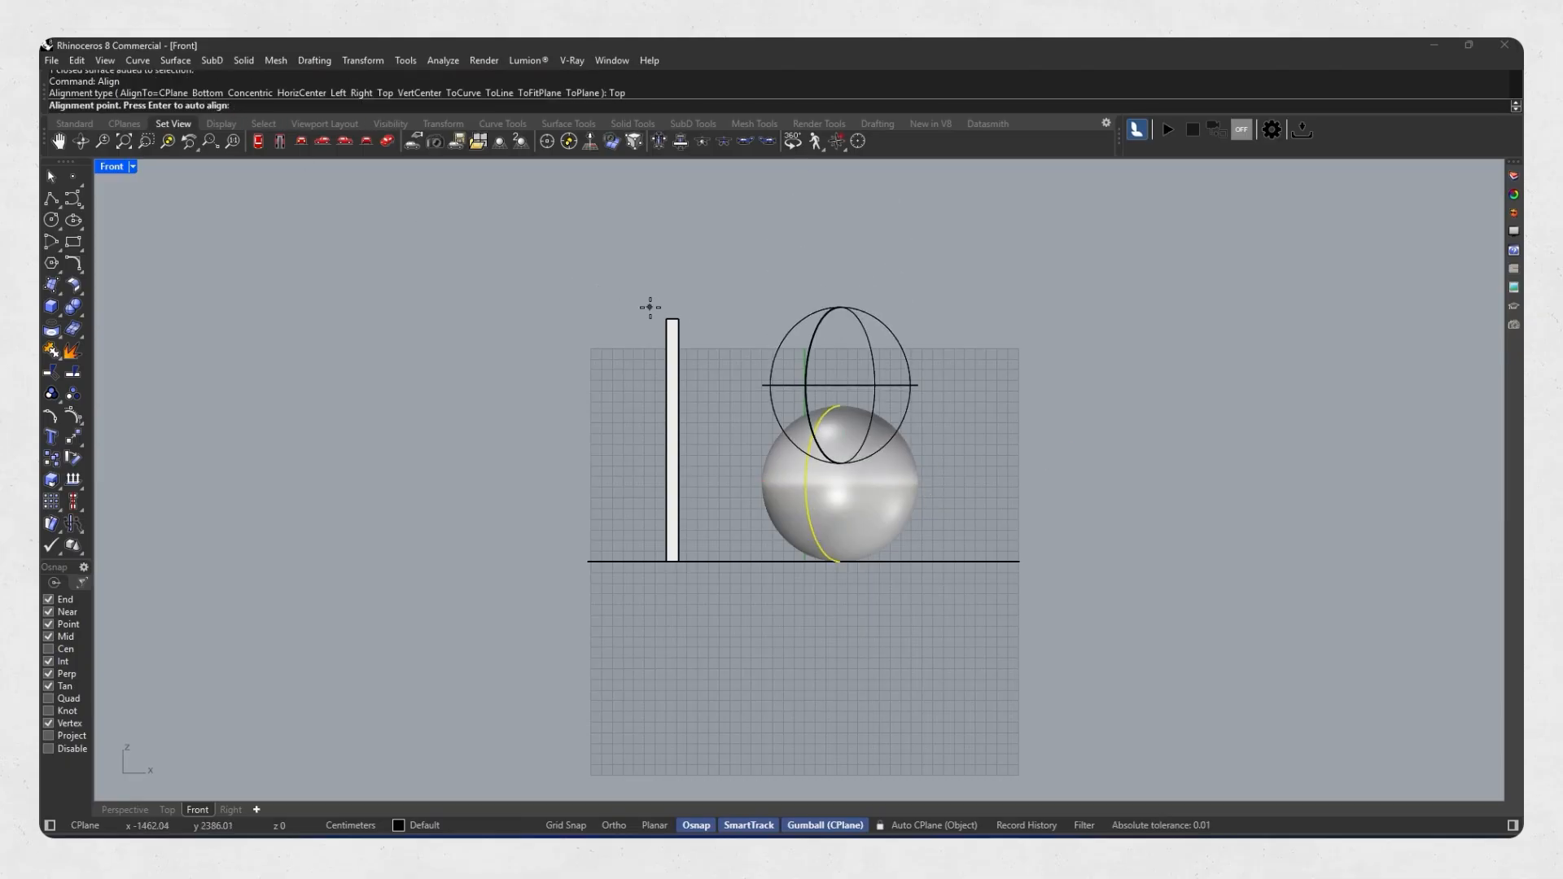
click(680, 318)
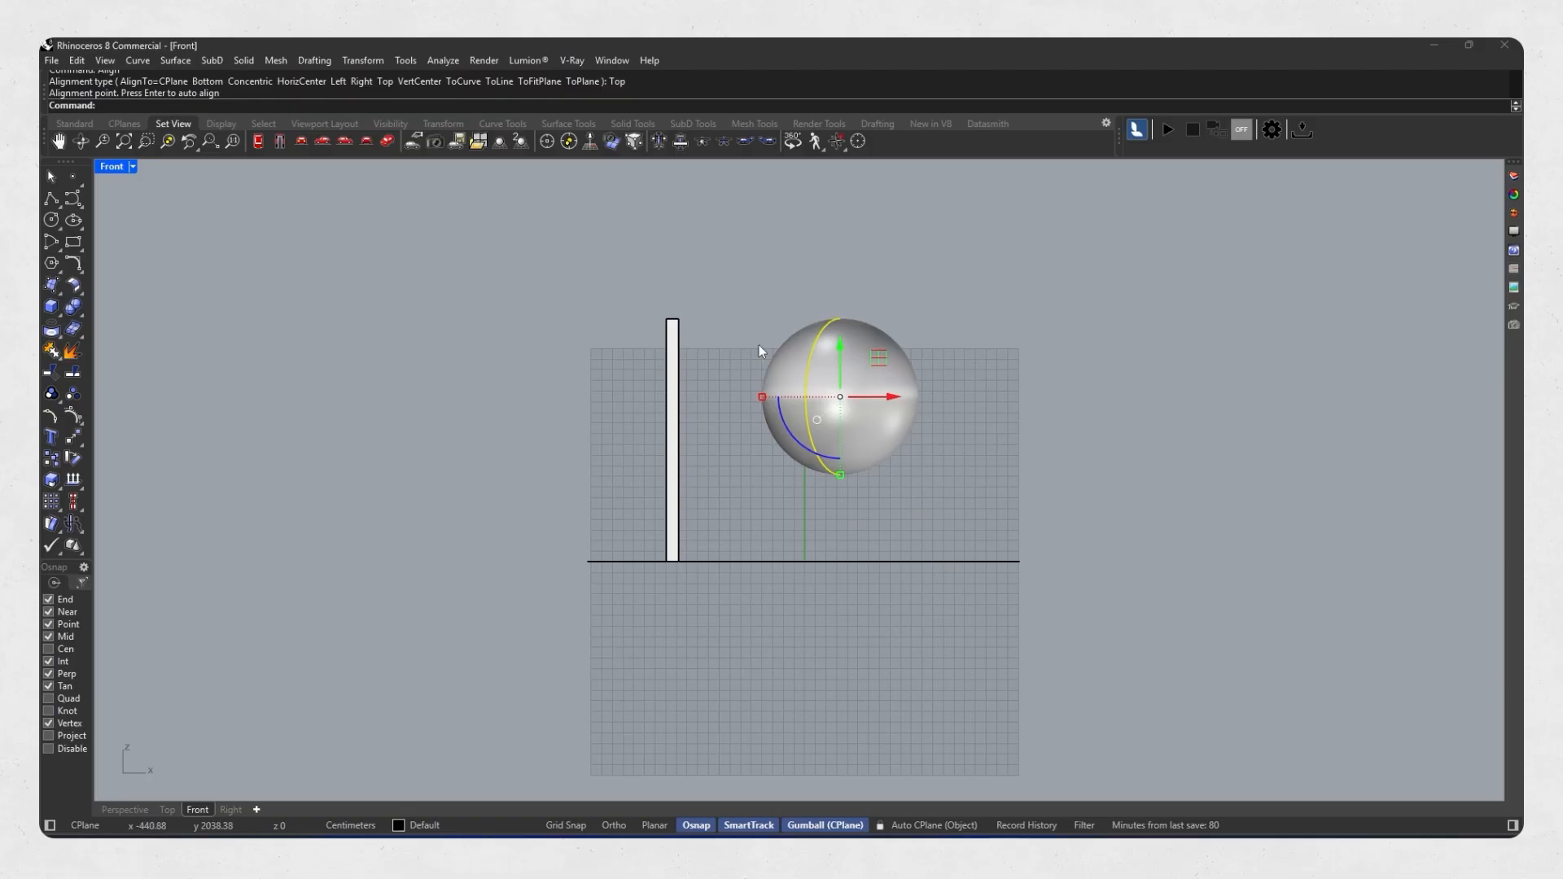
Realign the sphere's bottom with the ground plane using the Bottom alignment type.
key(Return)
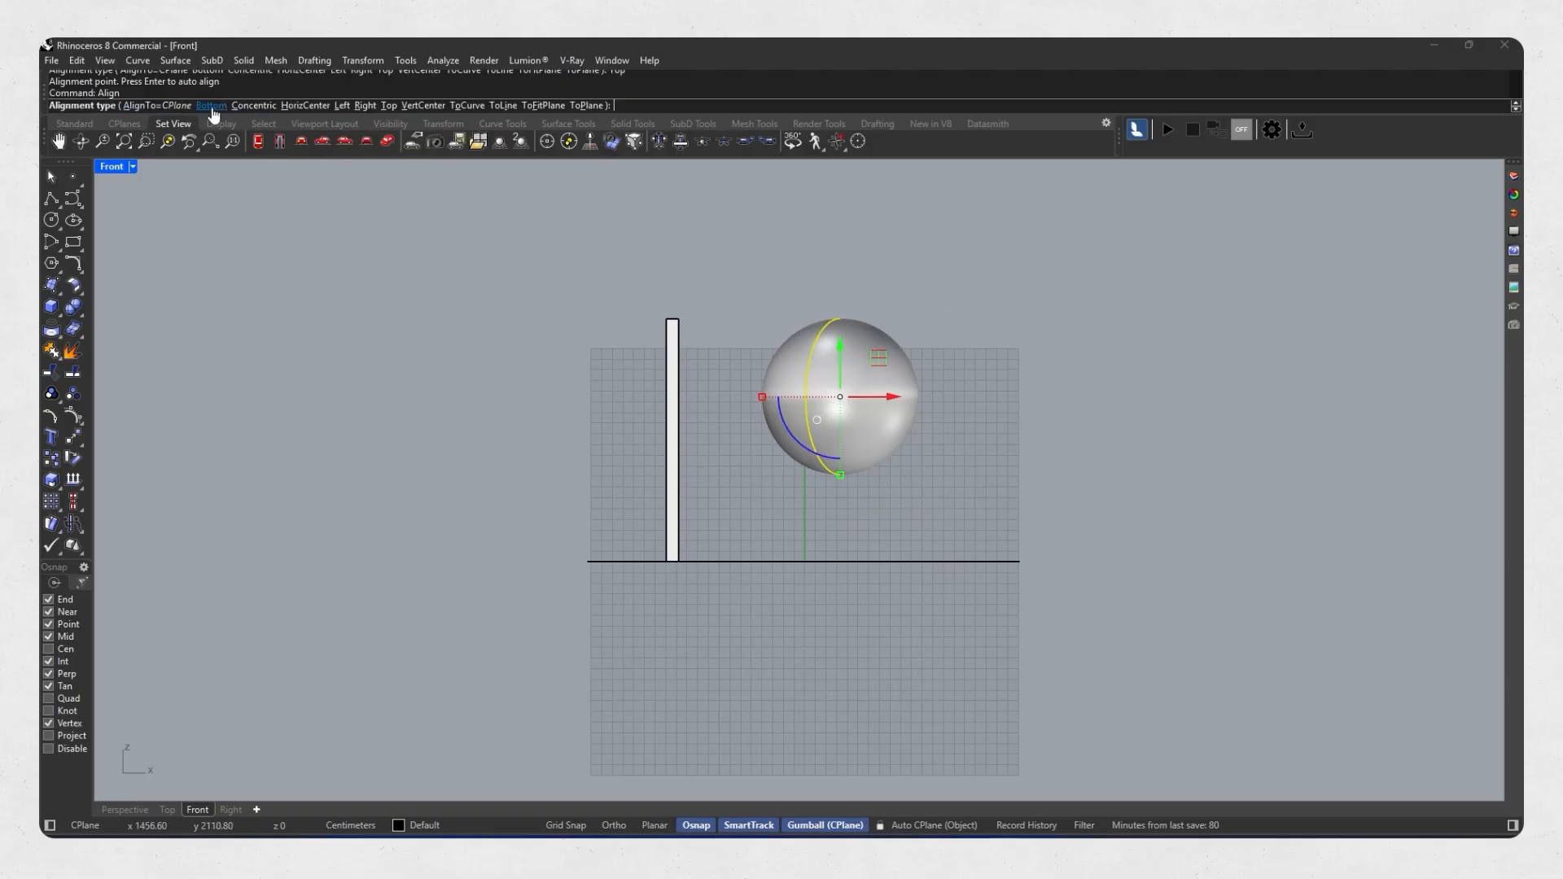
click(208, 105)
click(1019, 561)
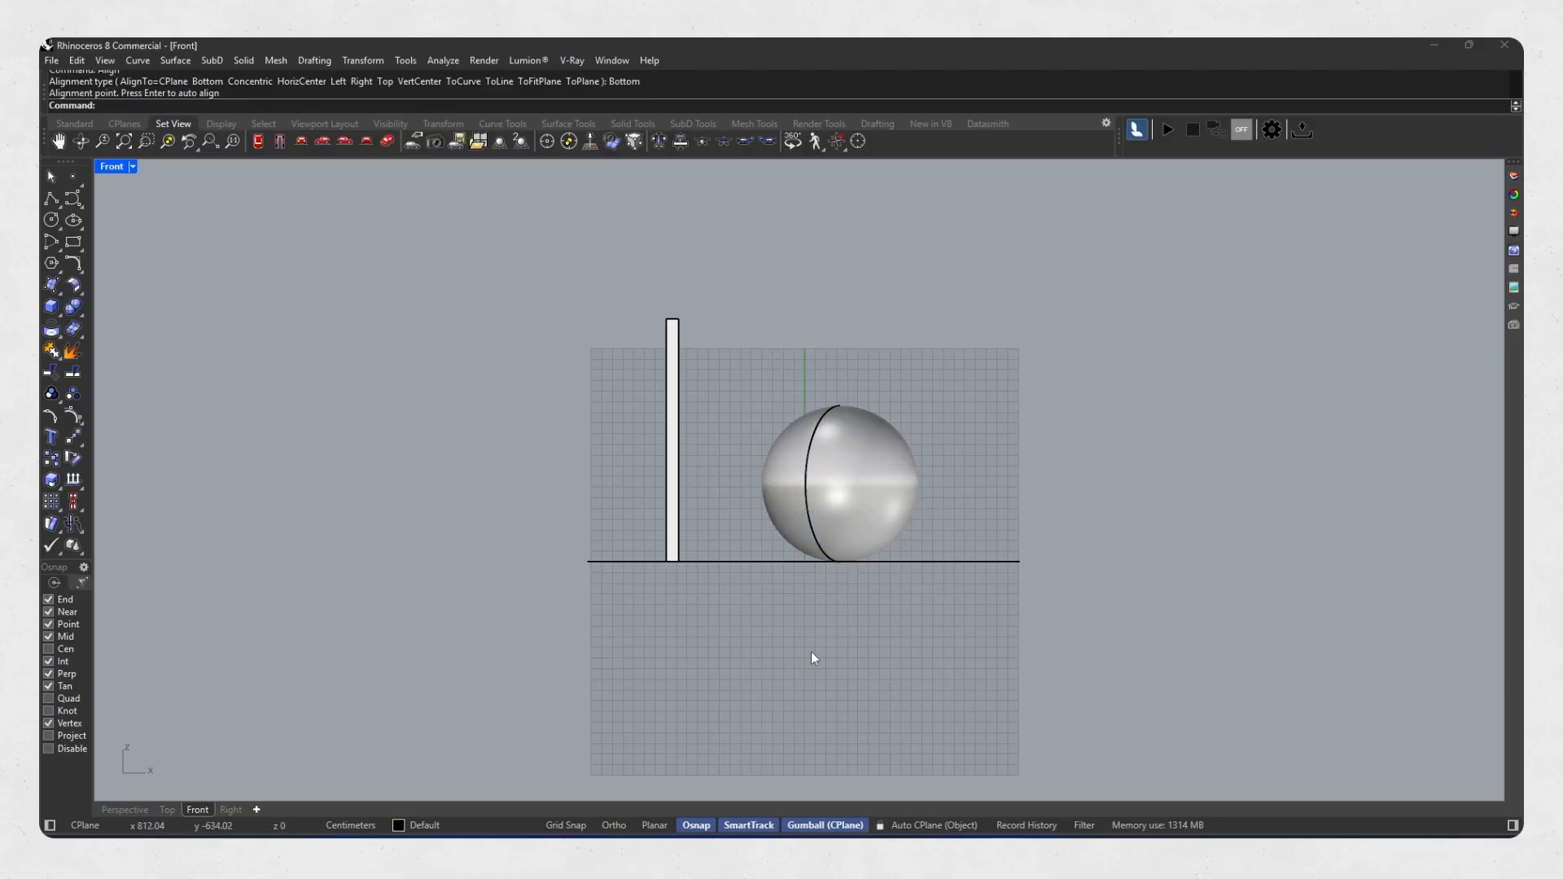
Show the wall, sphere and ground plane in the Perspective view with the Rendered display mode.
click(120, 809)
right_drag(781, 549, 814, 541)
key(ctrl+alt+r)
scroll(788, 548, down, 1)
scroll(800, 521, down, 2)
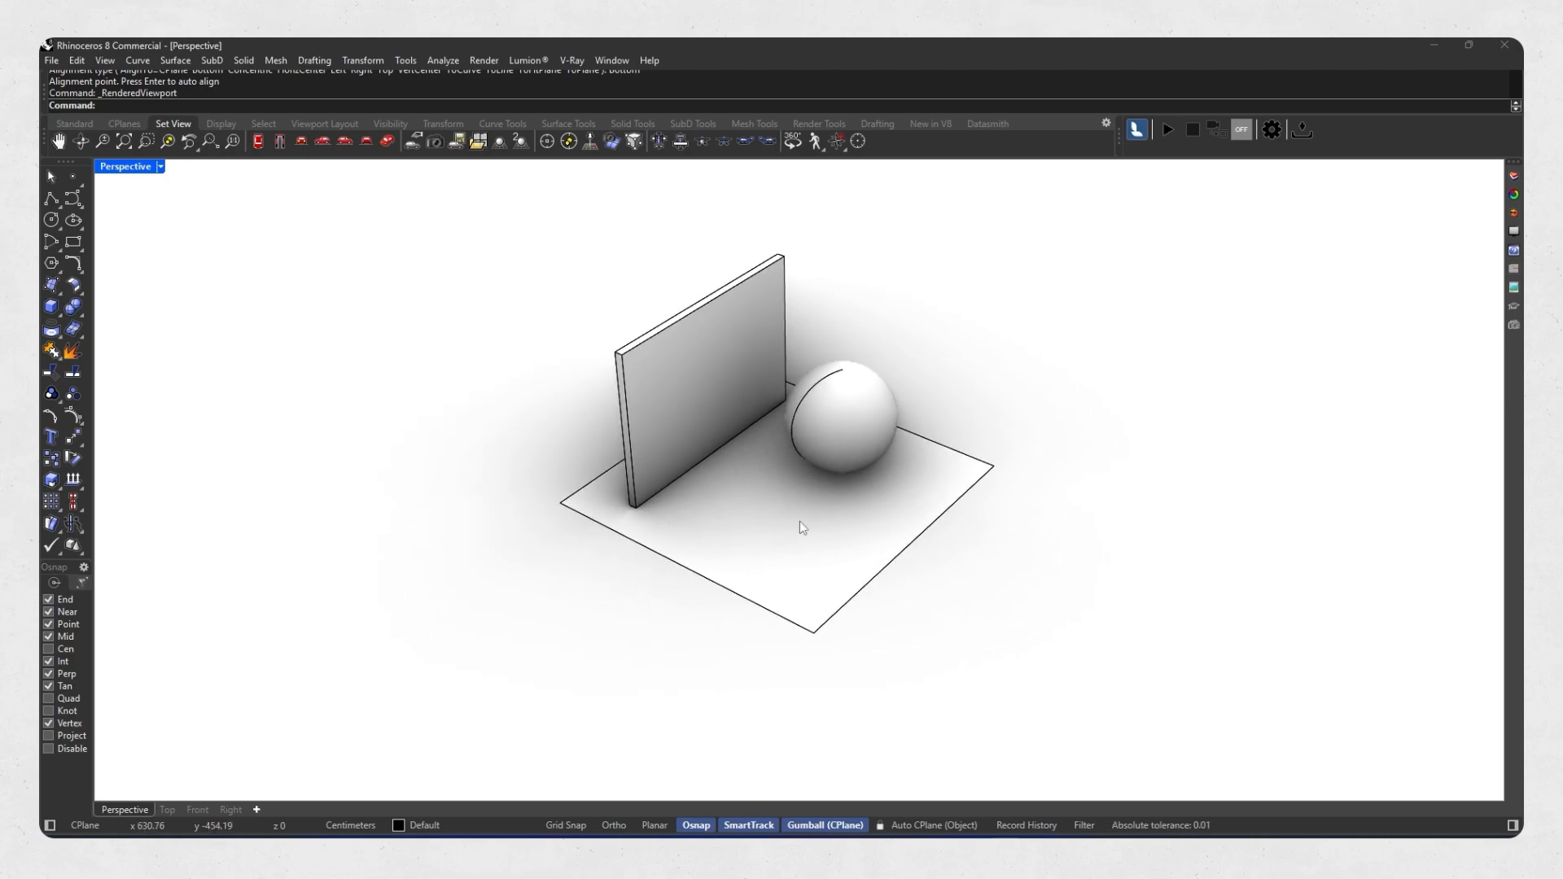
scroll(796, 522, up, 1)
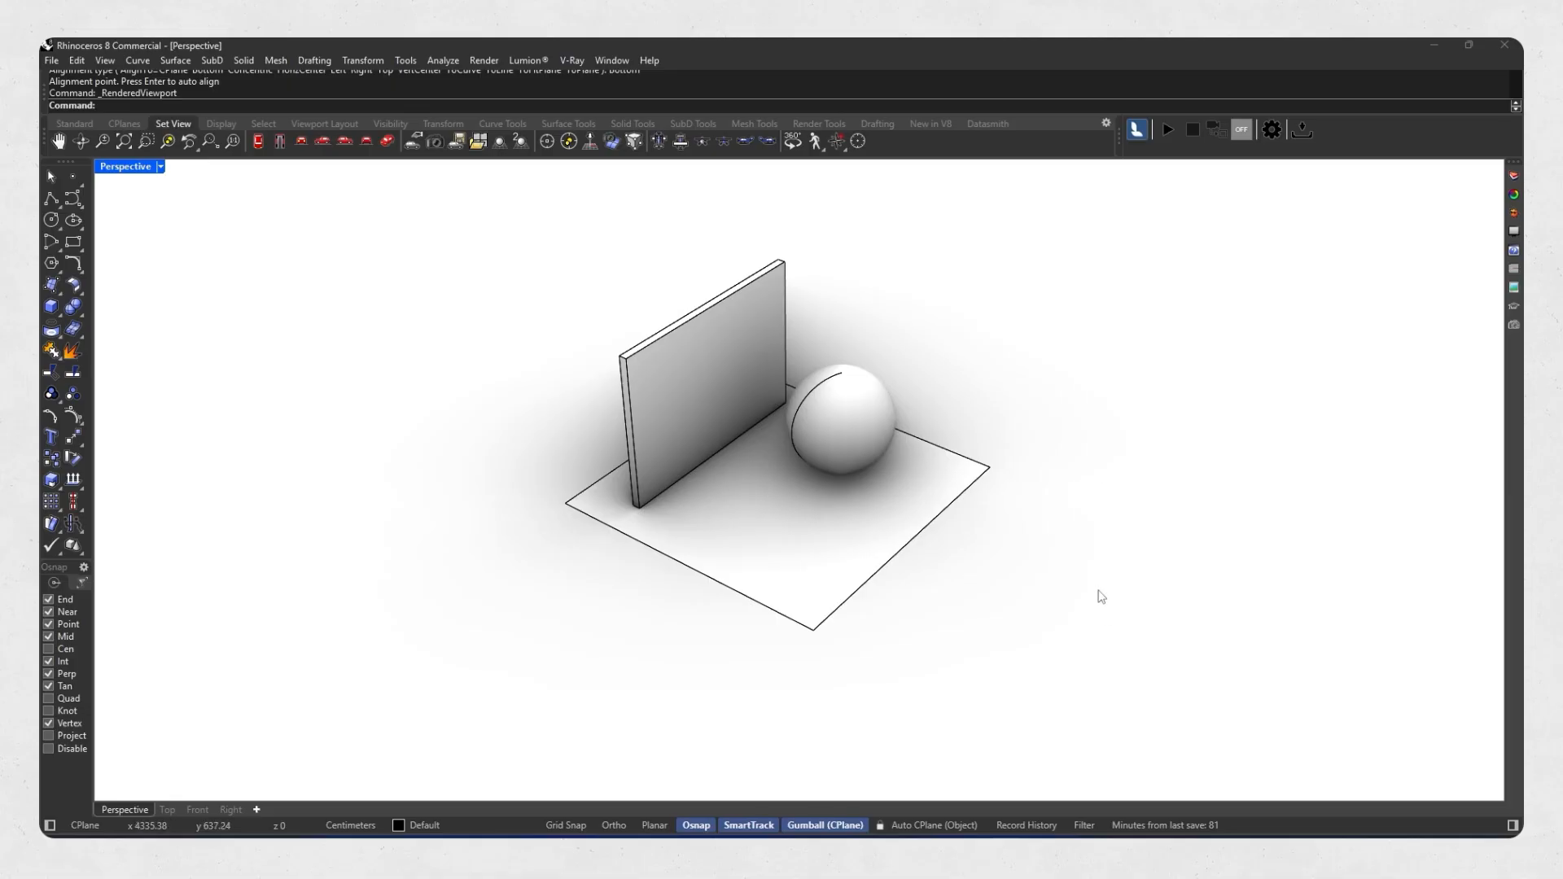
mouse_move(995, 605)
right_down()
mouse_move(1026, 597)
mouse_move(973, 613)
right_up()
mouse_move(864, 624)
right_down()
mouse_move(998, 583)
mouse_move(1026, 594)
mouse_move(744, 600)
mouse_move(870, 618)
right_up()
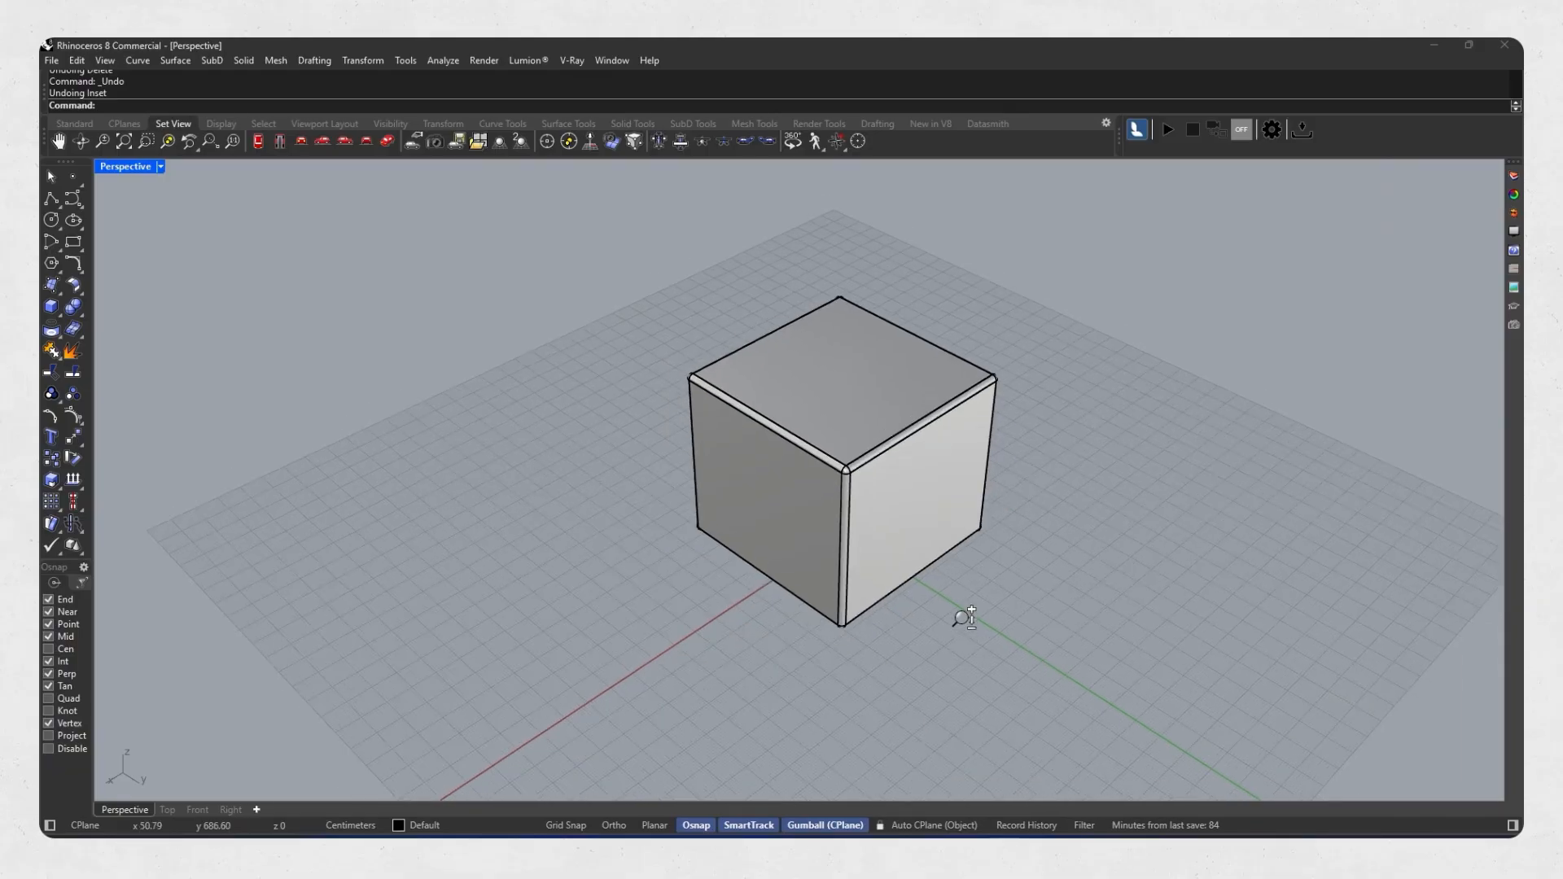
Start an Inset on one flat vertical face of the box and preview distances of 10, 50 and 20.
click(81, 315)
drag(134, 301, 161, 286)
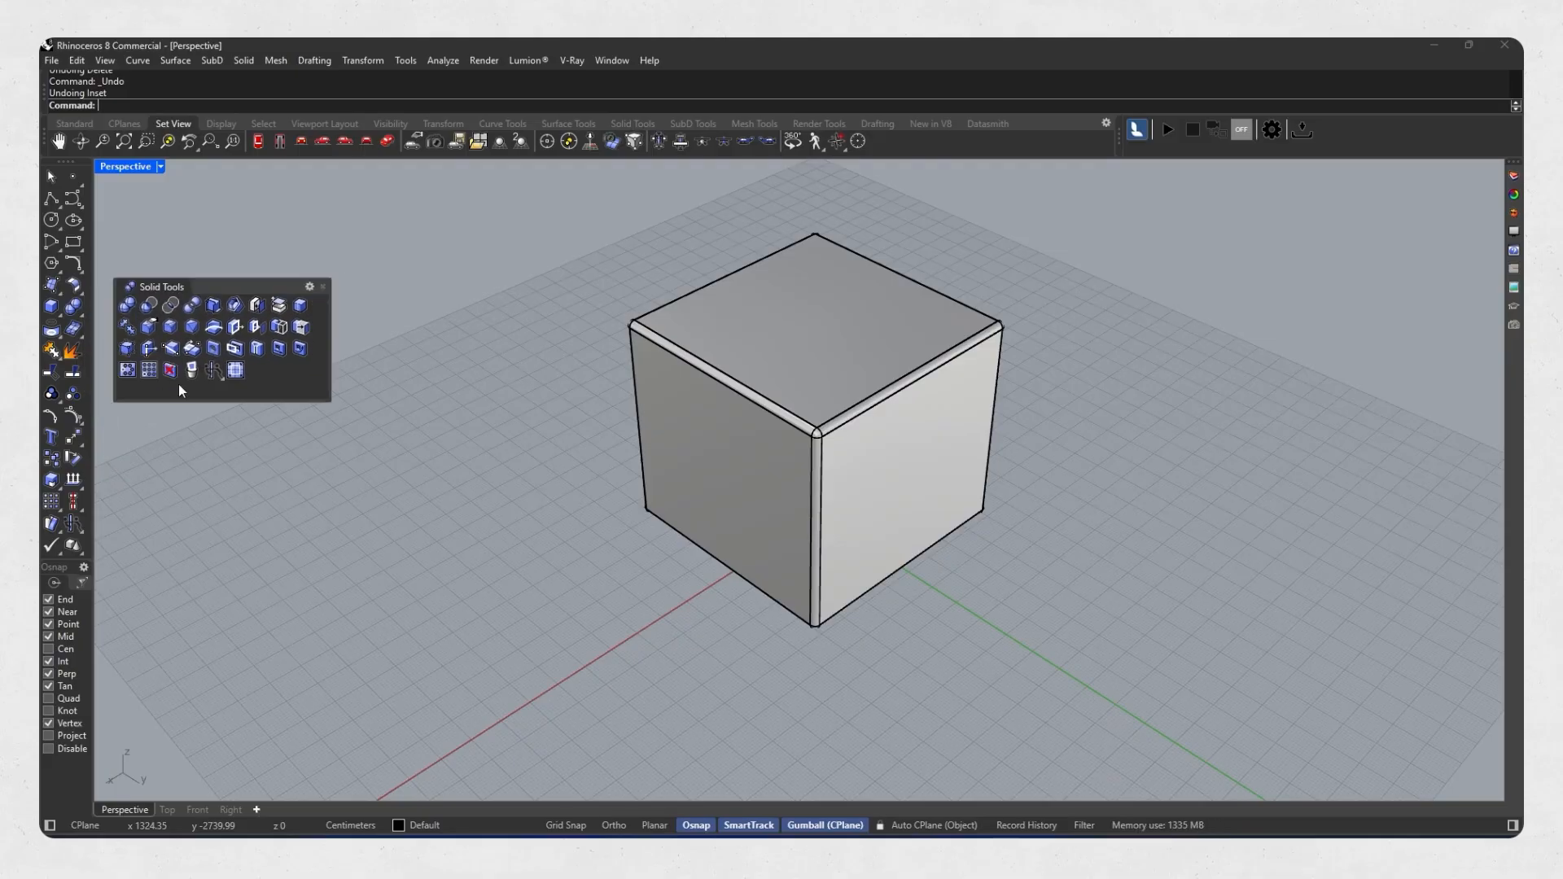
click(238, 375)
right_drag(704, 521, 837, 492)
click(837, 492)
key(Return)
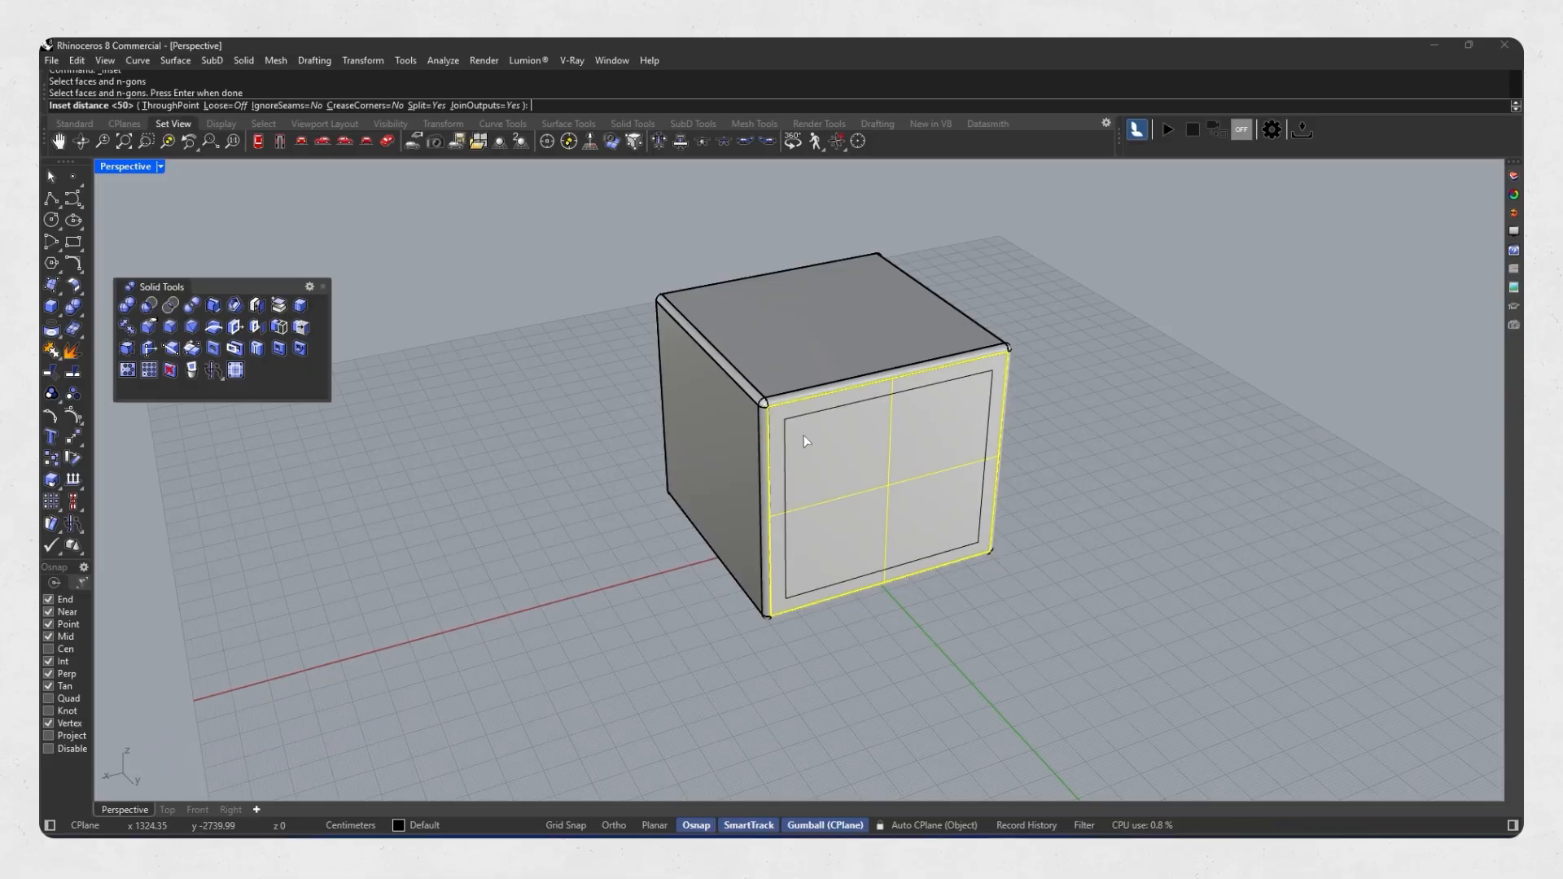
text(10)
key(Return)
text(50)
key(Return)
text(20)
key(Return)
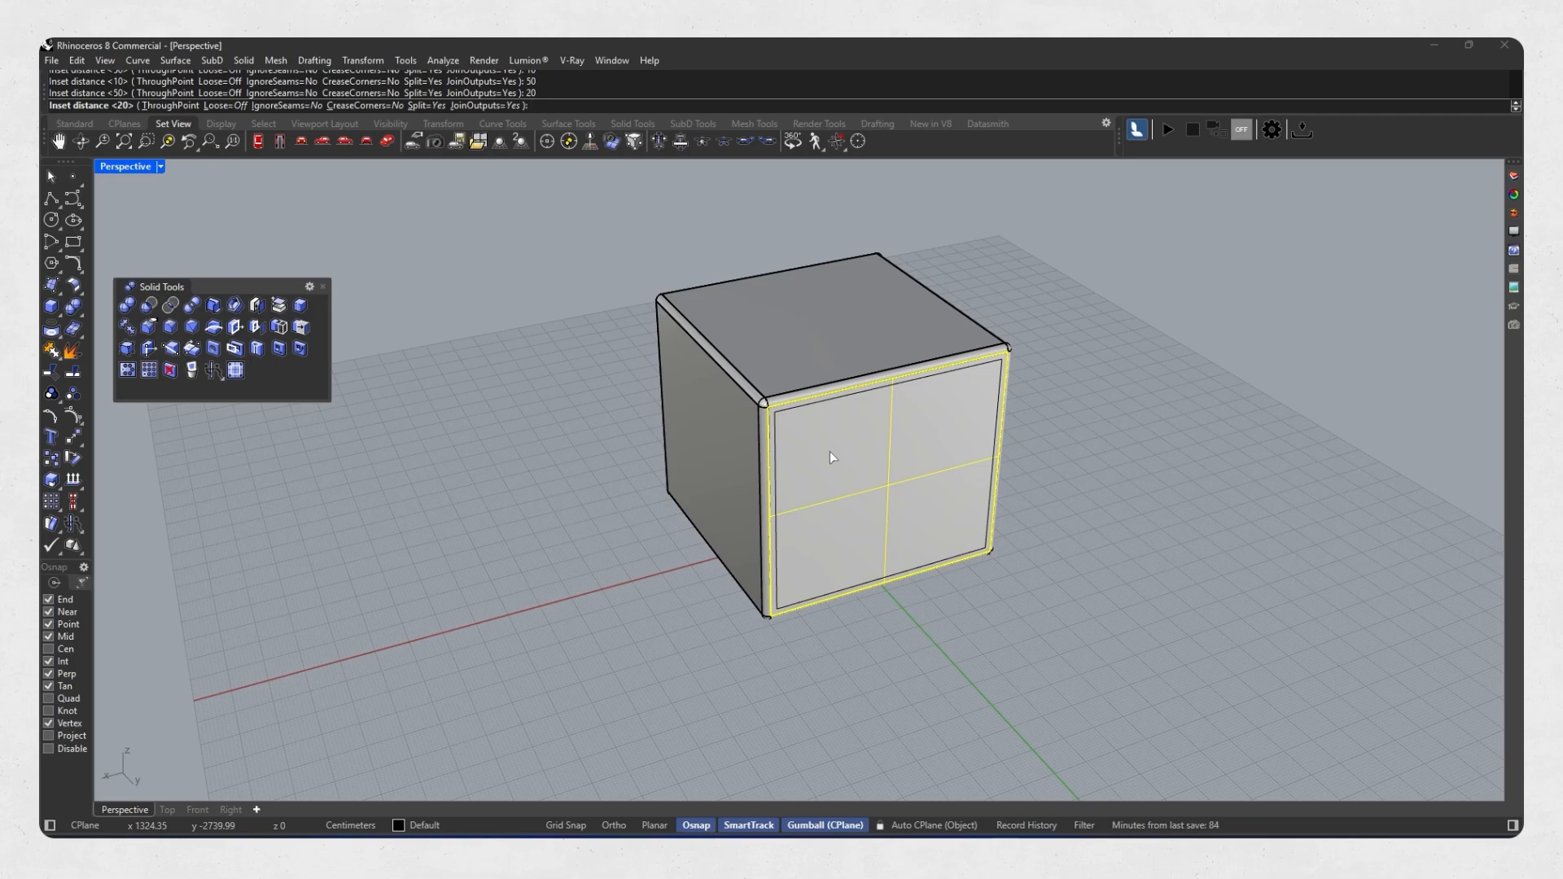
Set the inset distance to 60 and complete the inset on the face.
text(60)
key(Return)
key(Return)
Delete the inner inset face to open the box, and view the hollow interior.
right_drag(829, 451, 808, 509)
ctrl+shift+click(808, 510)
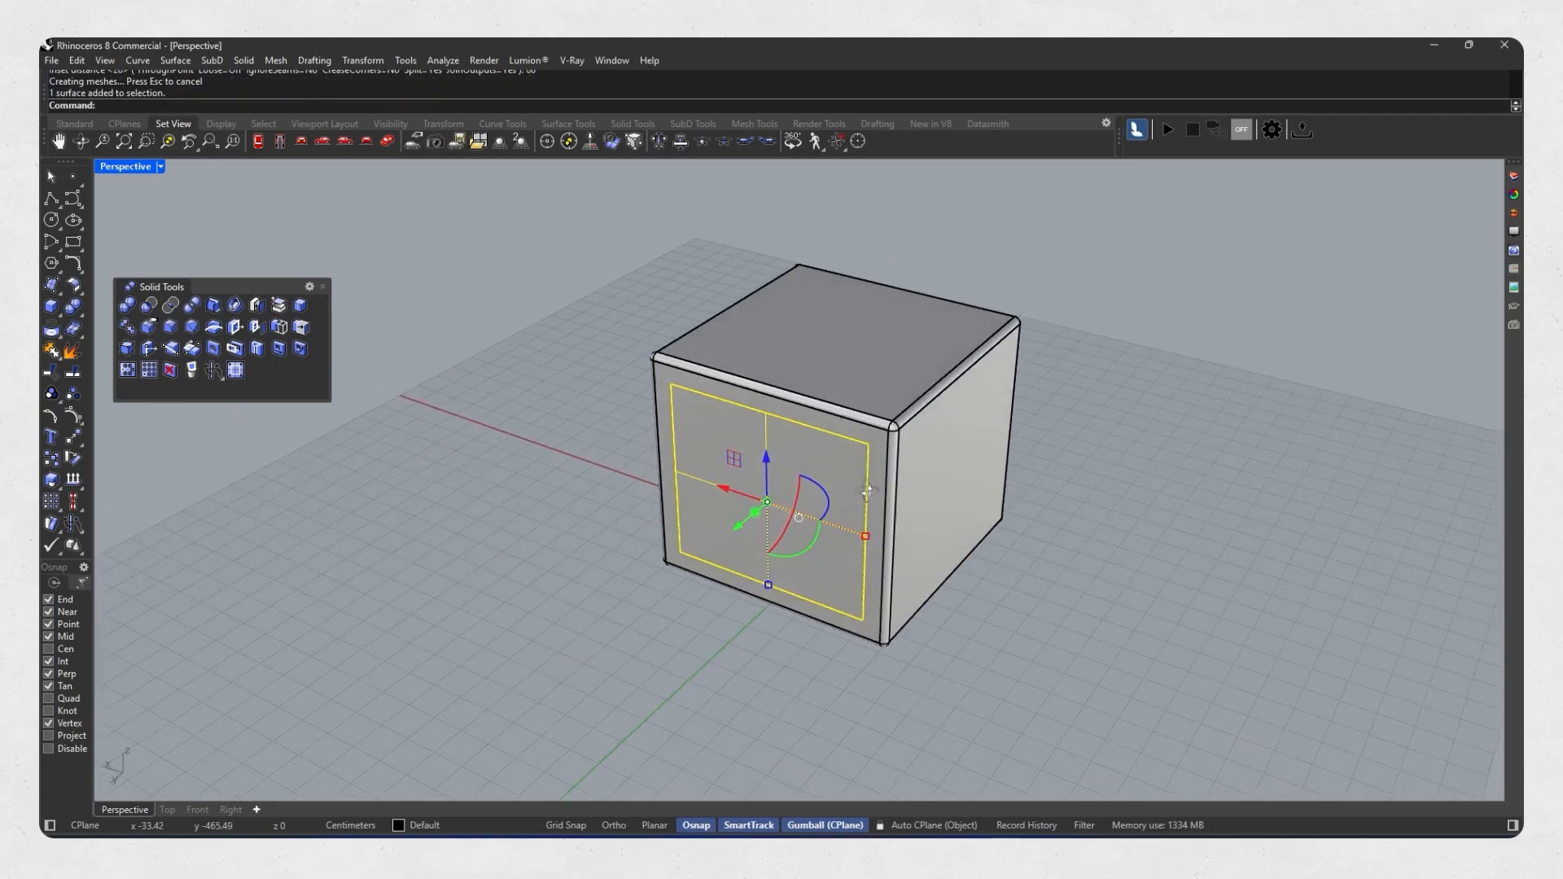
key(Delete)
mouse_move(868, 491)
right_down()
mouse_move(847, 497)
mouse_move(891, 507)
right_up()
middle_click(891, 507)
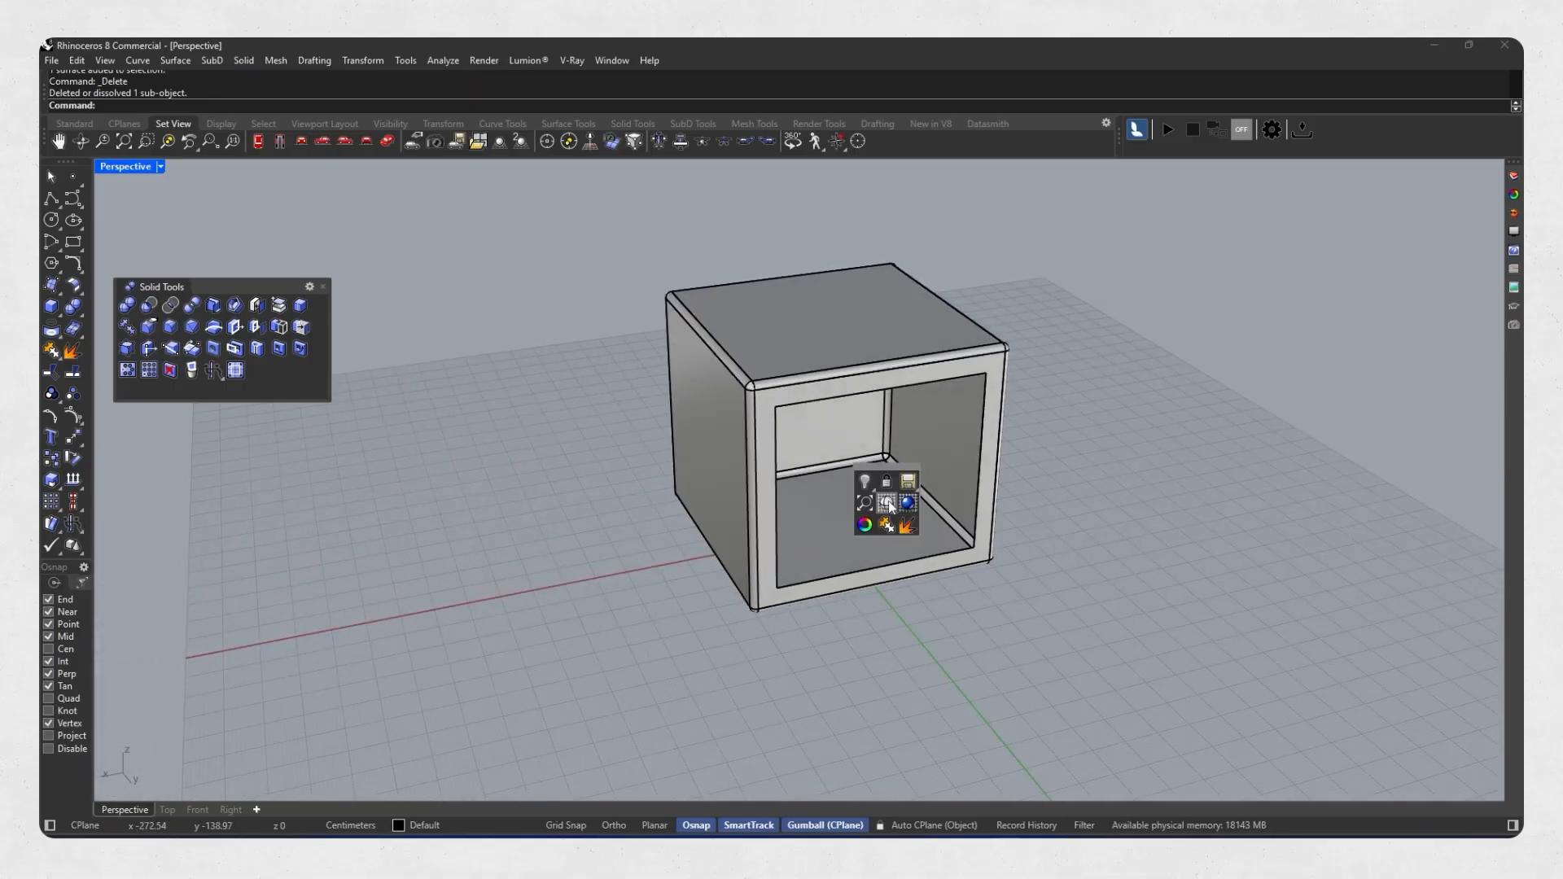
right_drag(1049, 457, 816, 522)
scroll(817, 528, down, 1)
scroll(821, 530, down, 2)
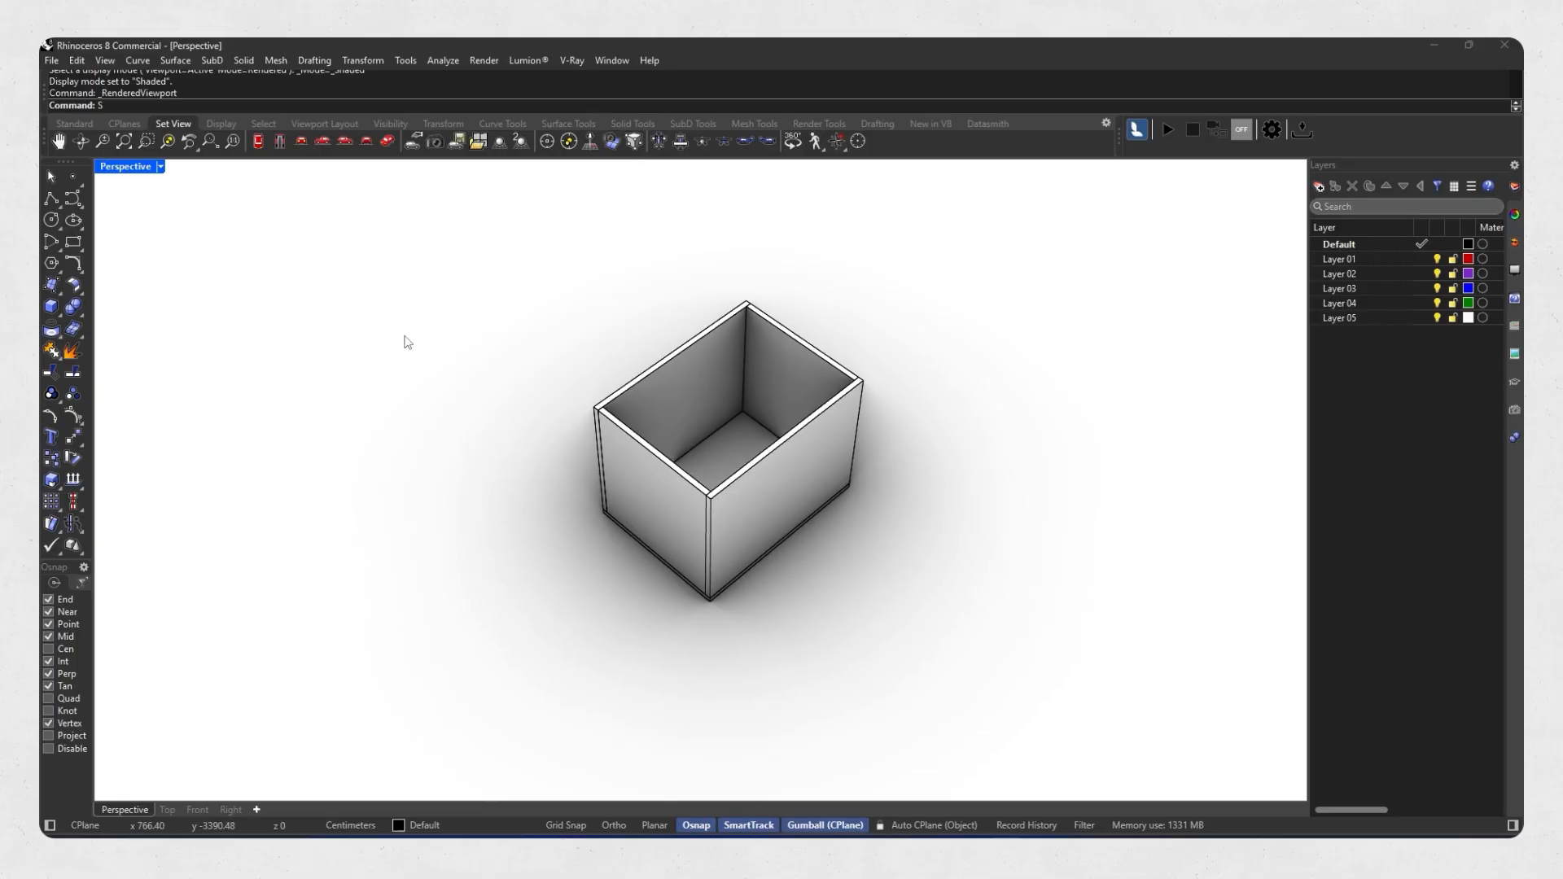
Save the assembled panel box as Snapshot 01 with the Snapshots command, including all available properties.
key(Return)
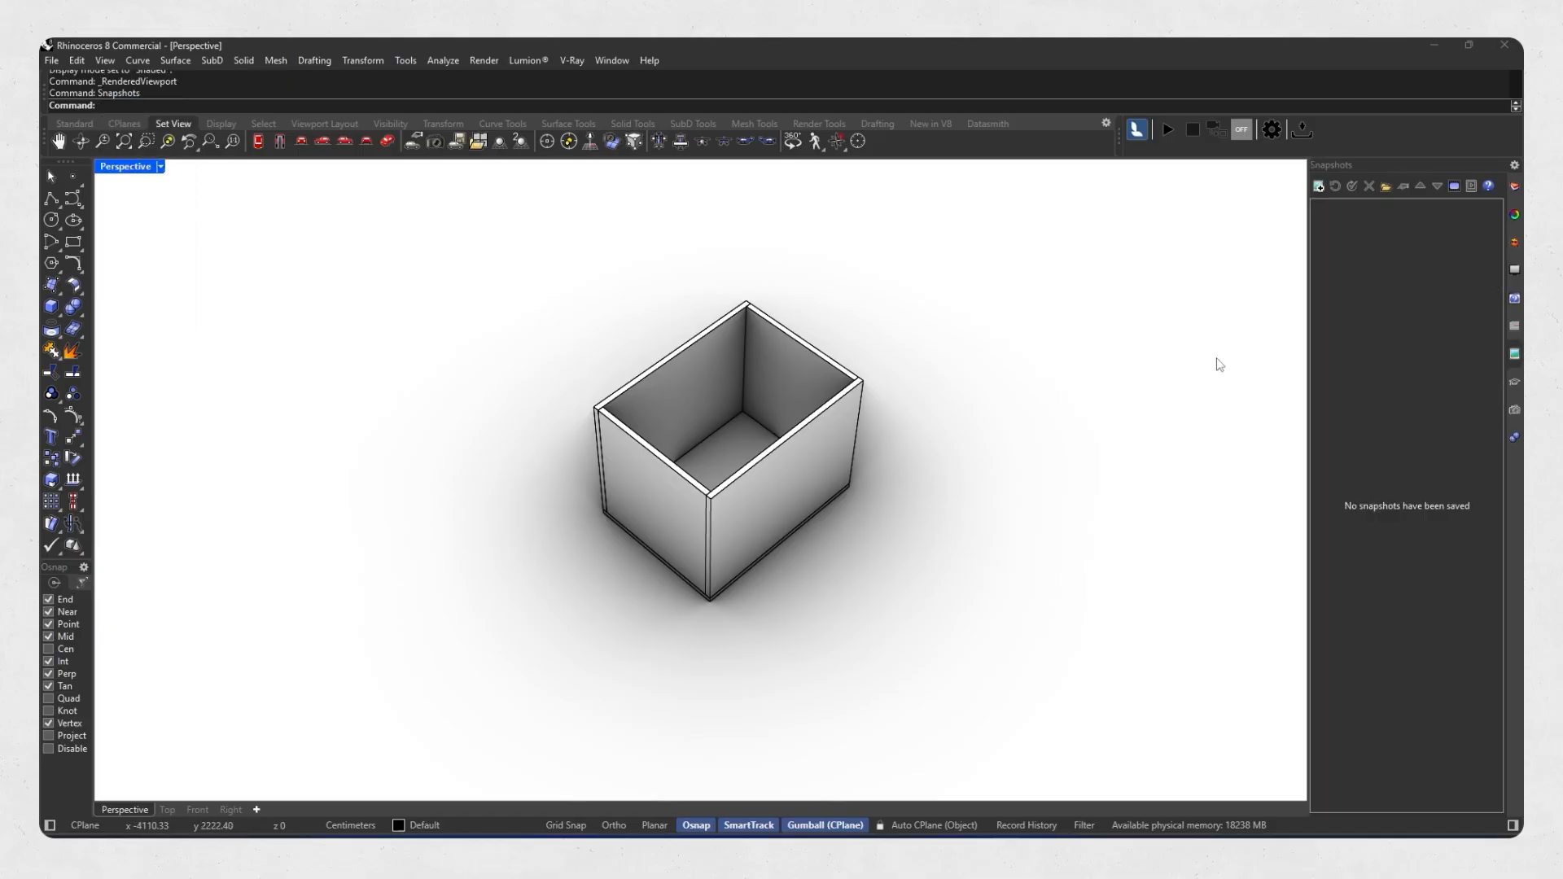
click(1318, 186)
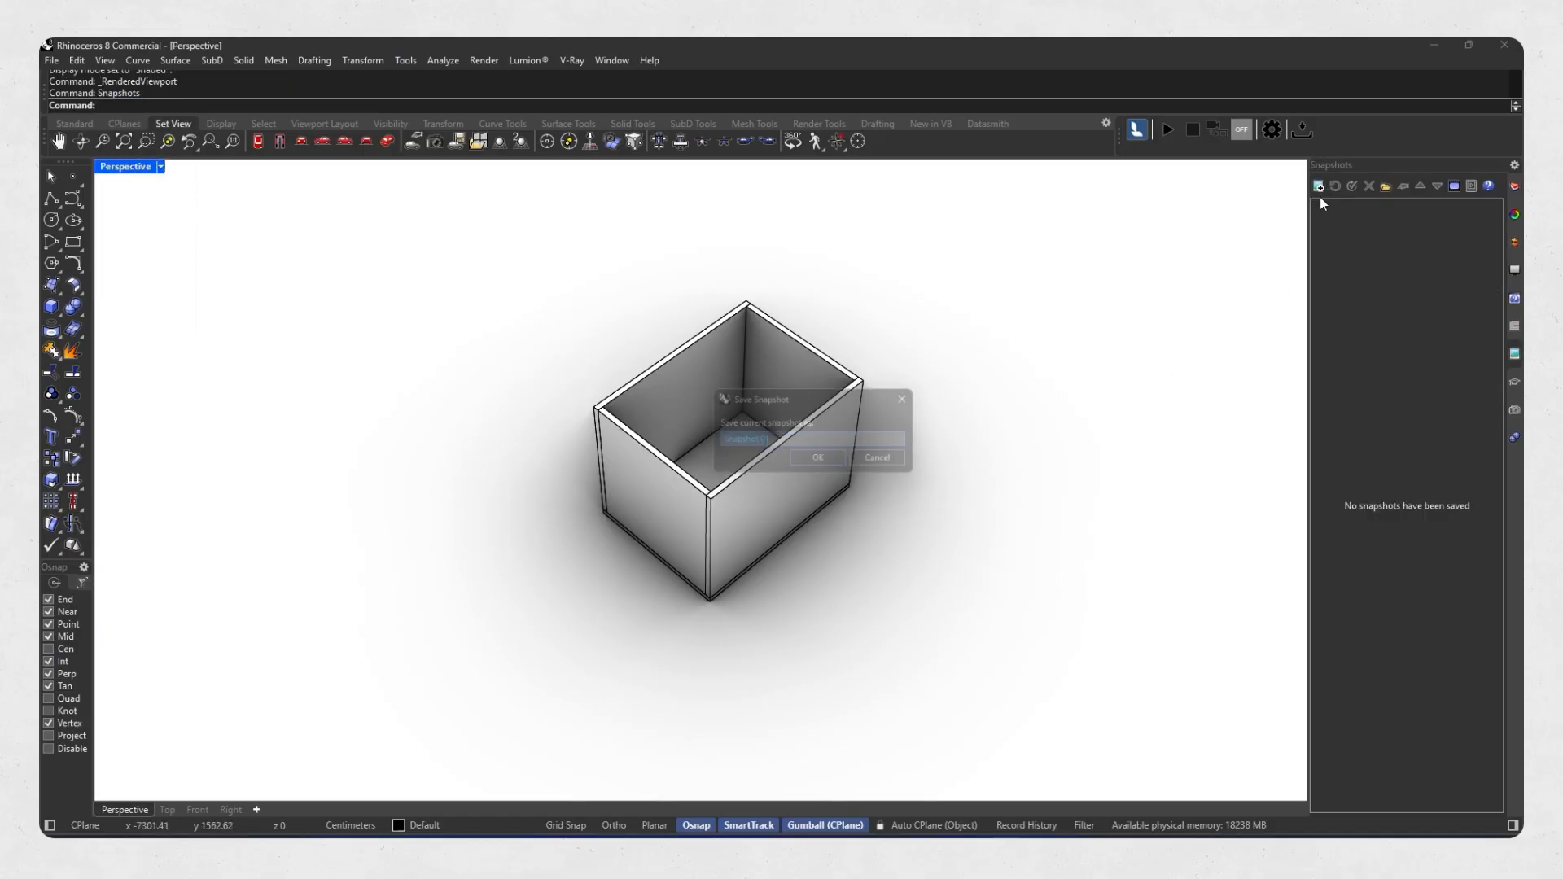
click(821, 459)
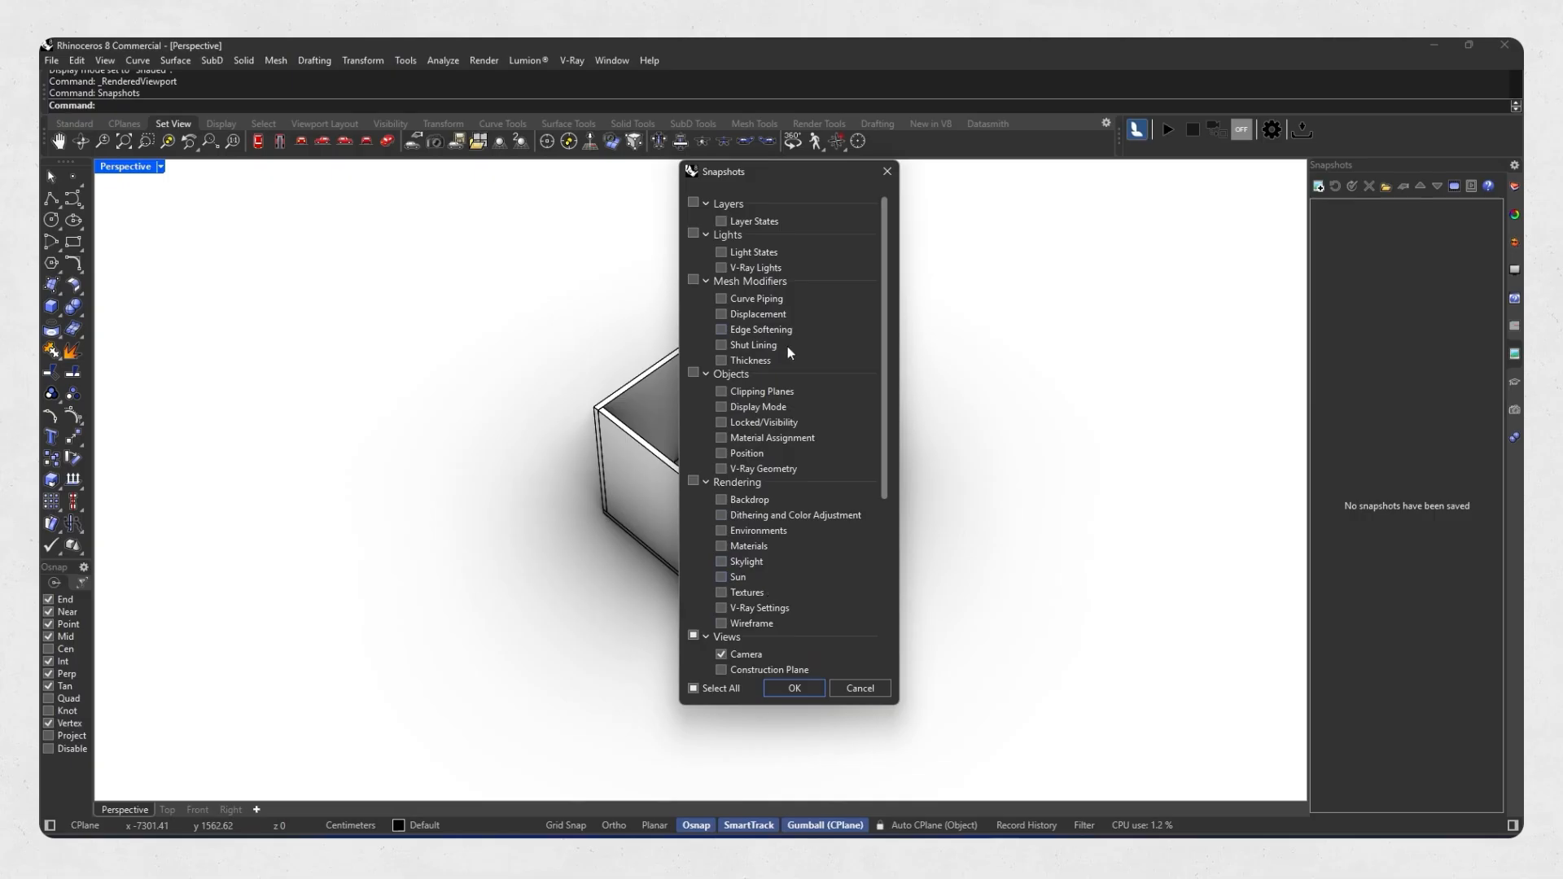
click(693, 688)
click(792, 689)
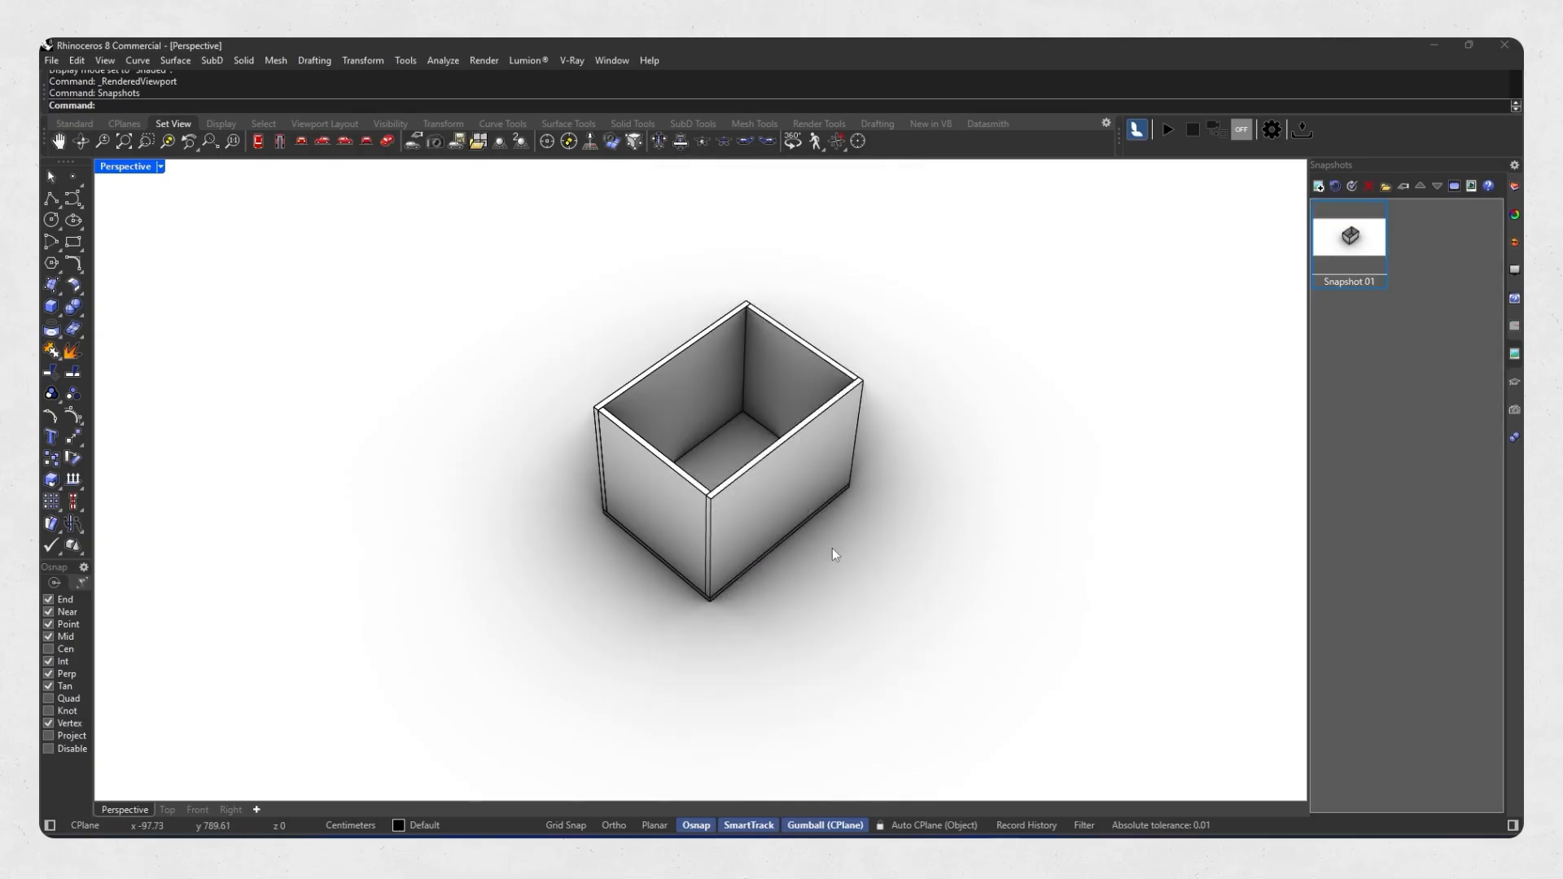
Move the two long side panels outward, away from the box's base.
right_drag(746, 549, 698, 576)
click(719, 551)
drag(717, 545, 933, 458)
click(653, 425)
drag(643, 428, 348, 507)
Move the two short end panels outward in opposite directions, away from the base.
click(659, 525)
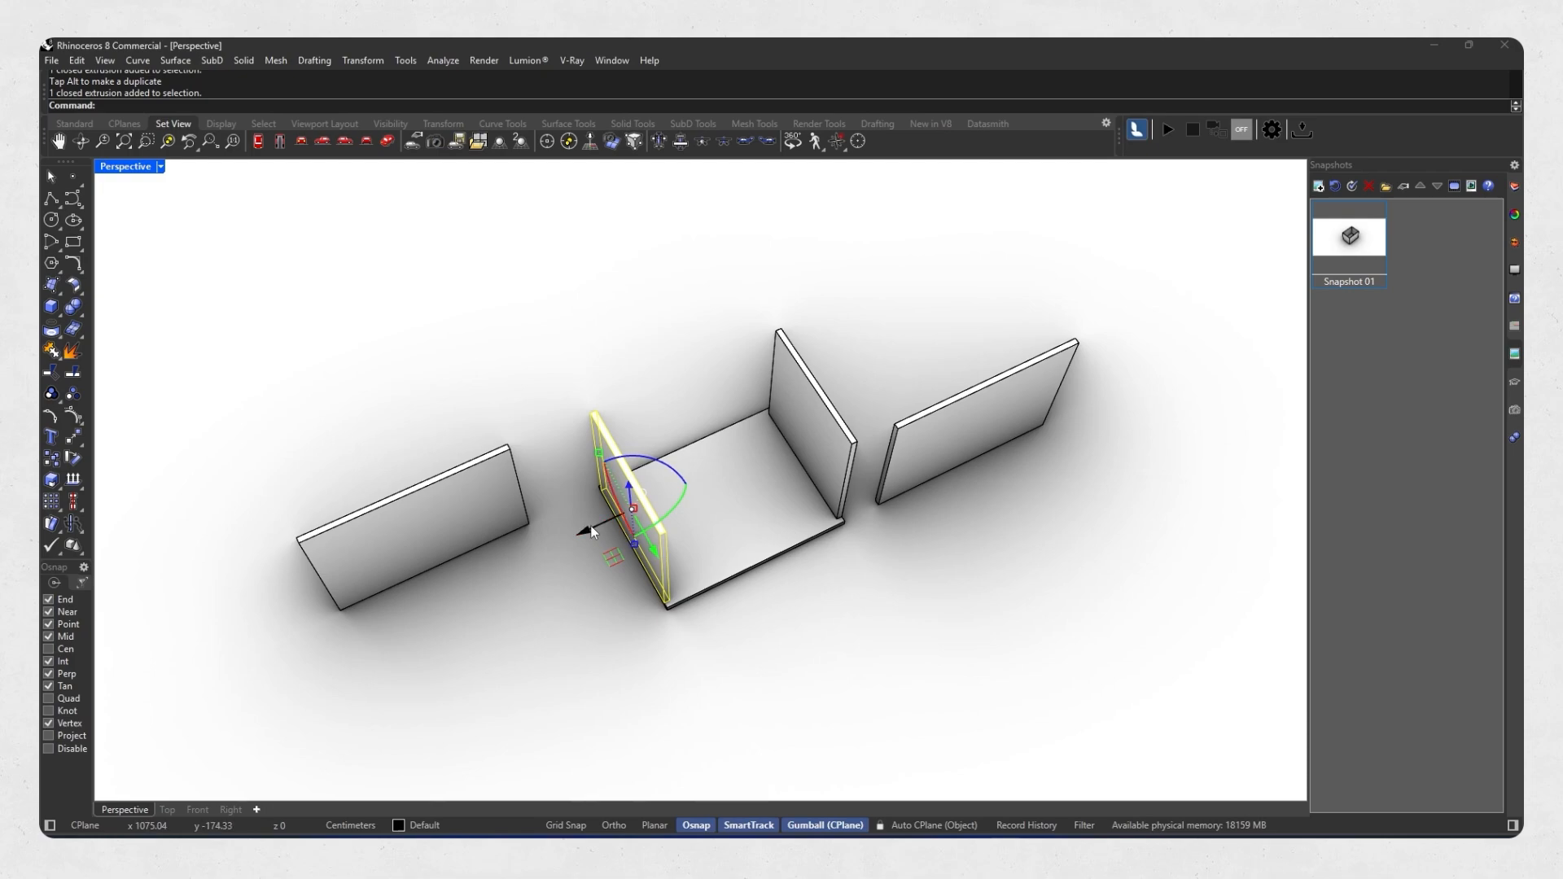
drag(654, 552, 511, 344)
click(833, 426)
drag(838, 470, 1064, 701)
click(1144, 643)
Save the exploded panel arrangement as Snapshot 02.
click(1390, 472)
click(1318, 188)
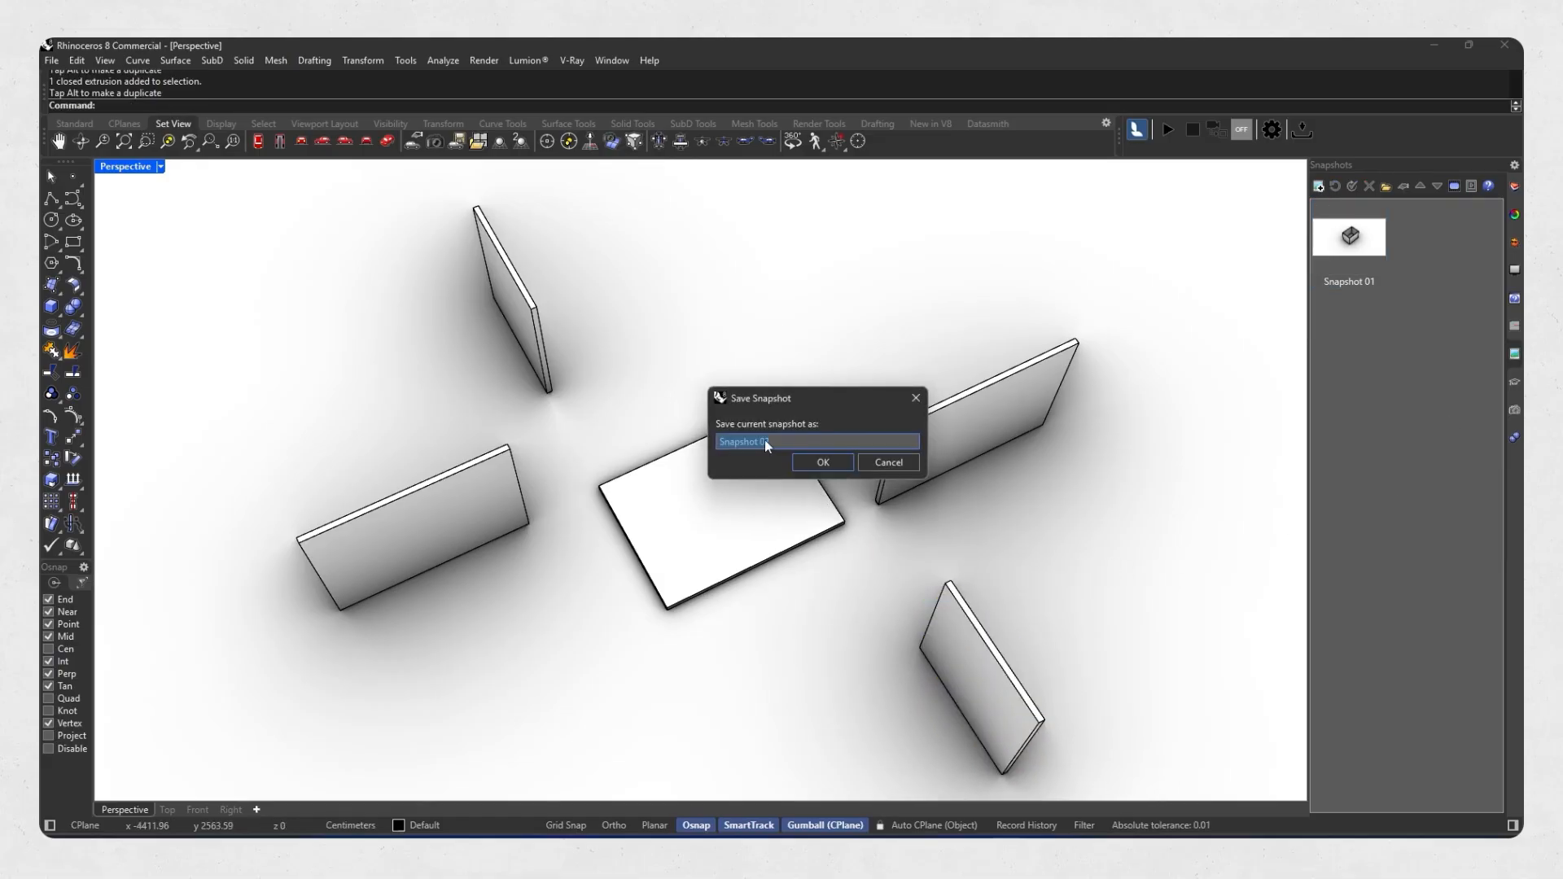
click(814, 461)
click(794, 688)
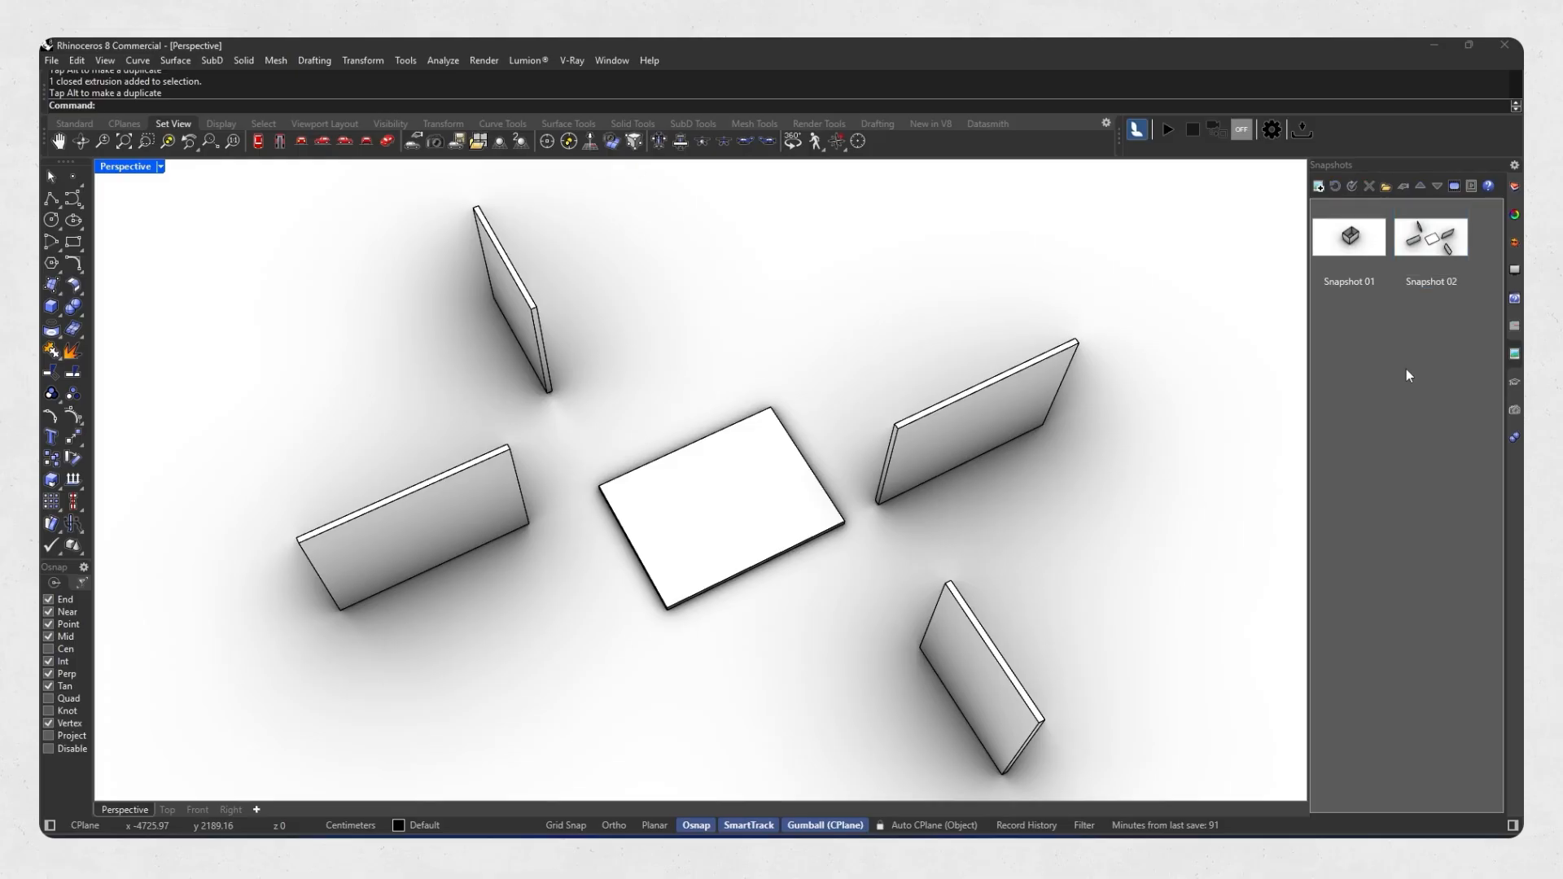
Enable animated snapshot restoration with a constant time of 120 frames, and play the transitions between Snapshot 01 and Snapshot 02.
click(1455, 188)
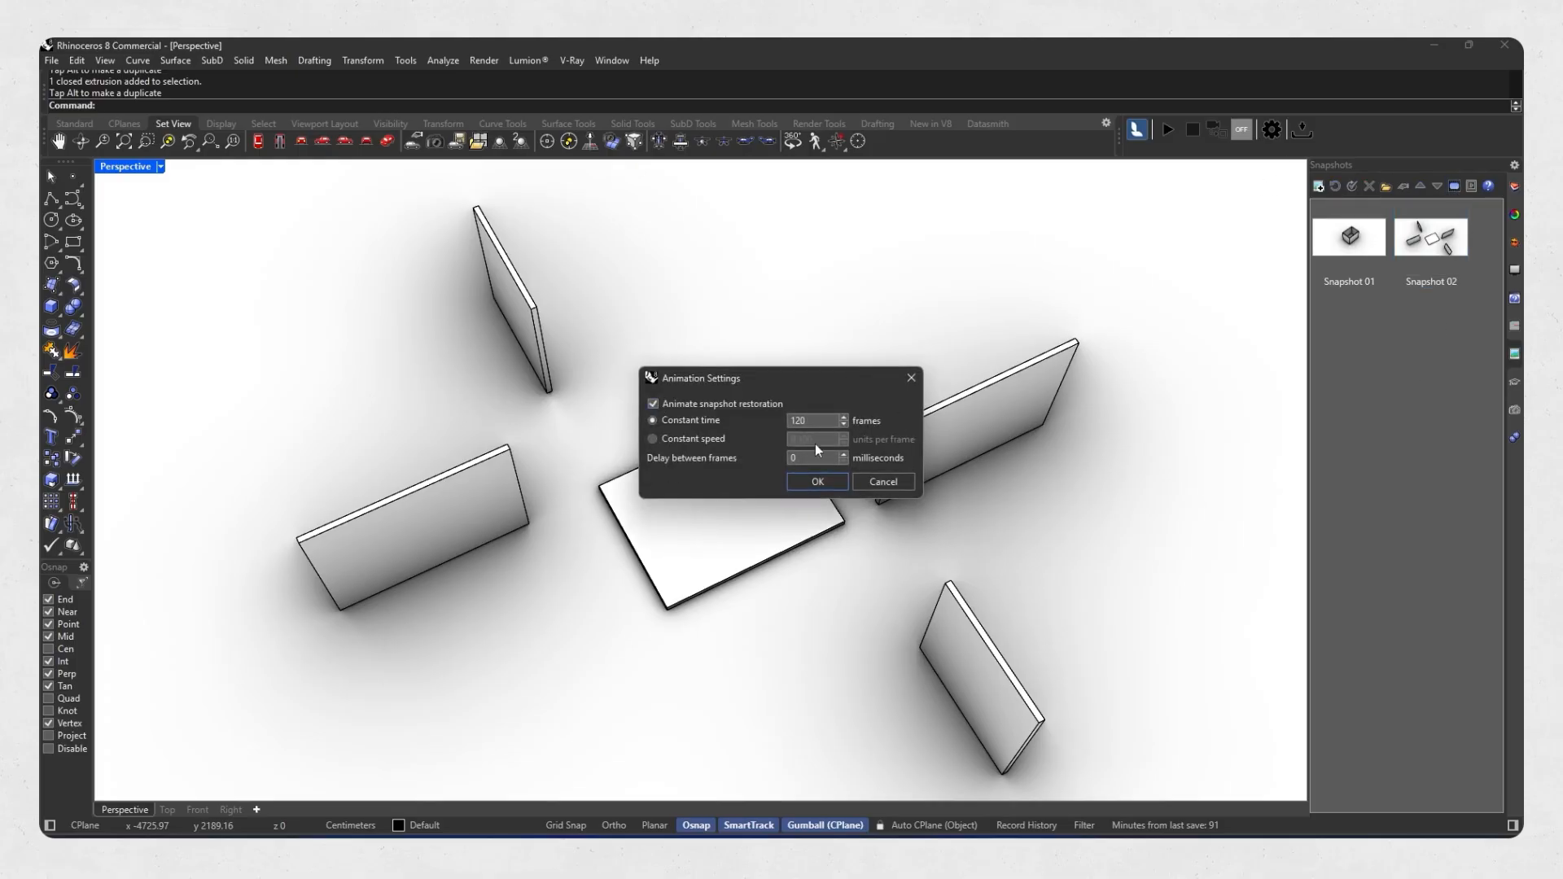
click(818, 483)
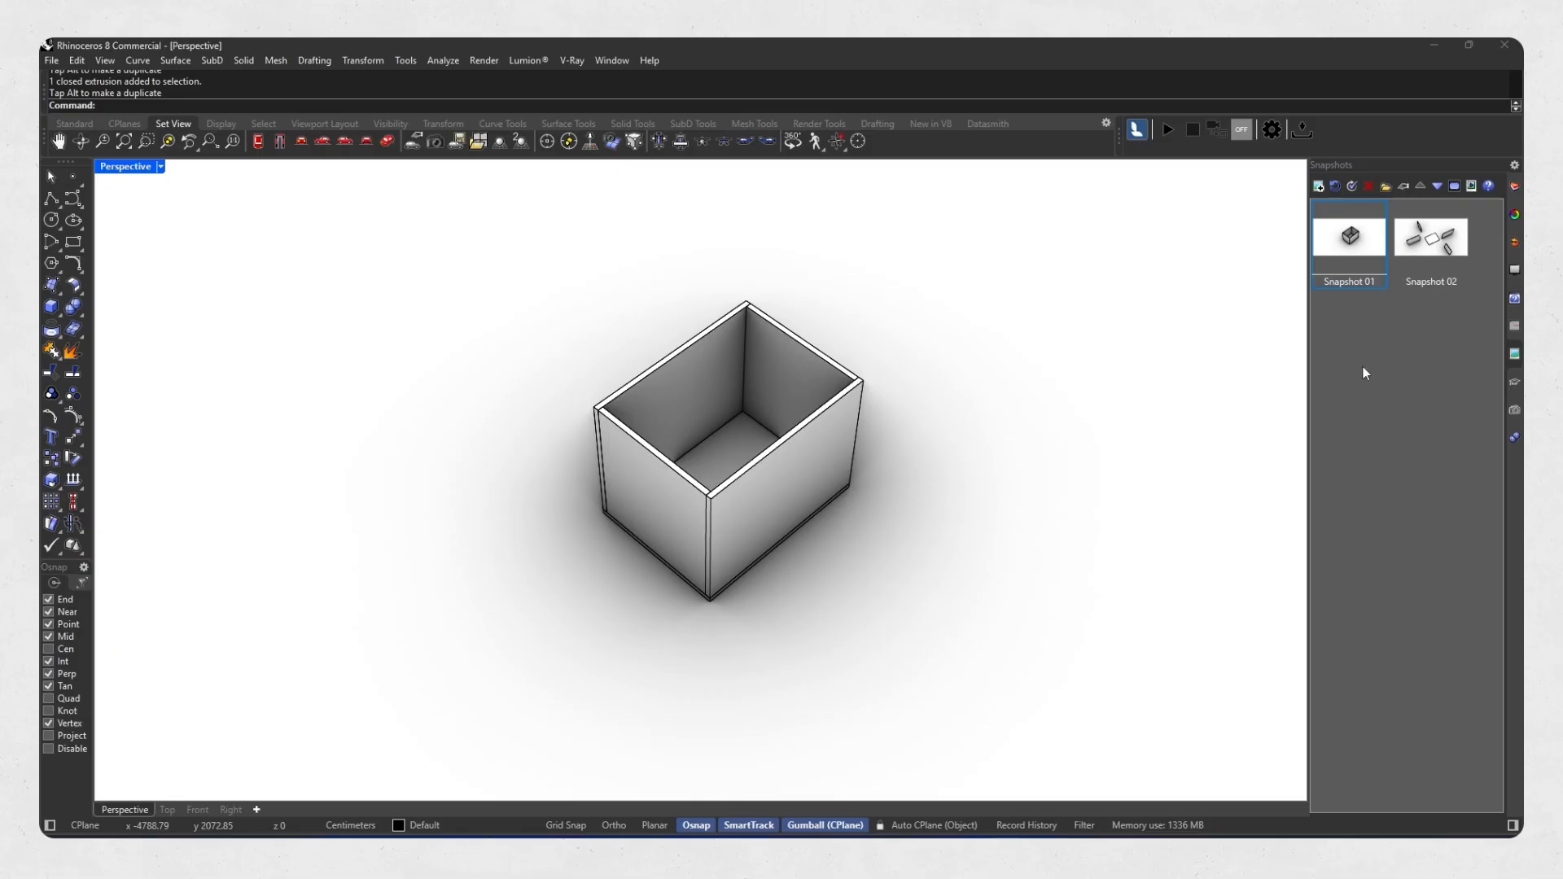
click(1444, 256)
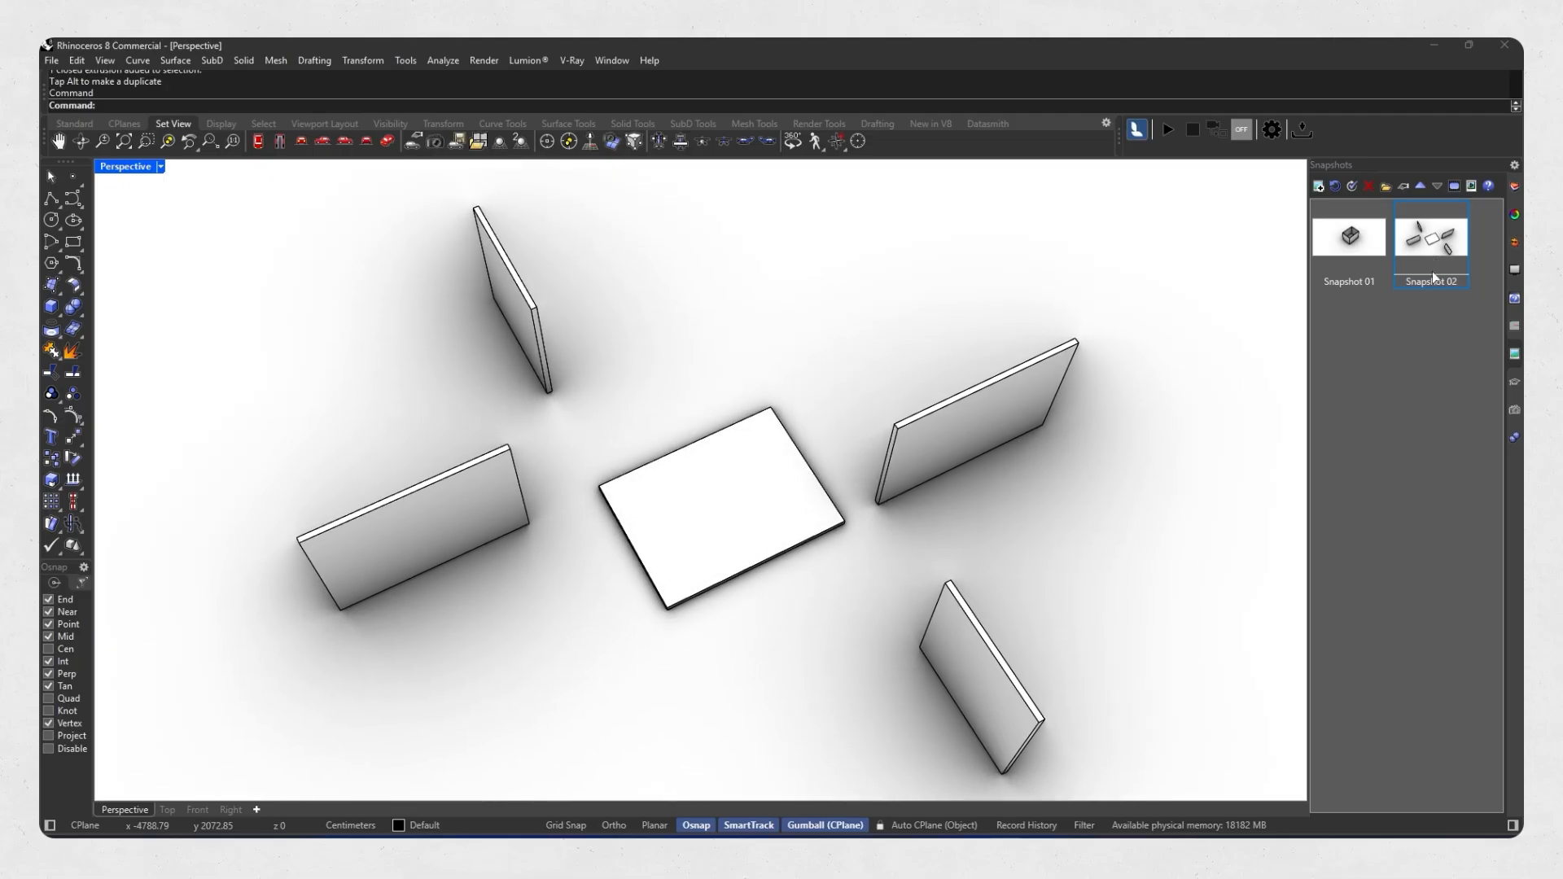
click(1360, 251)
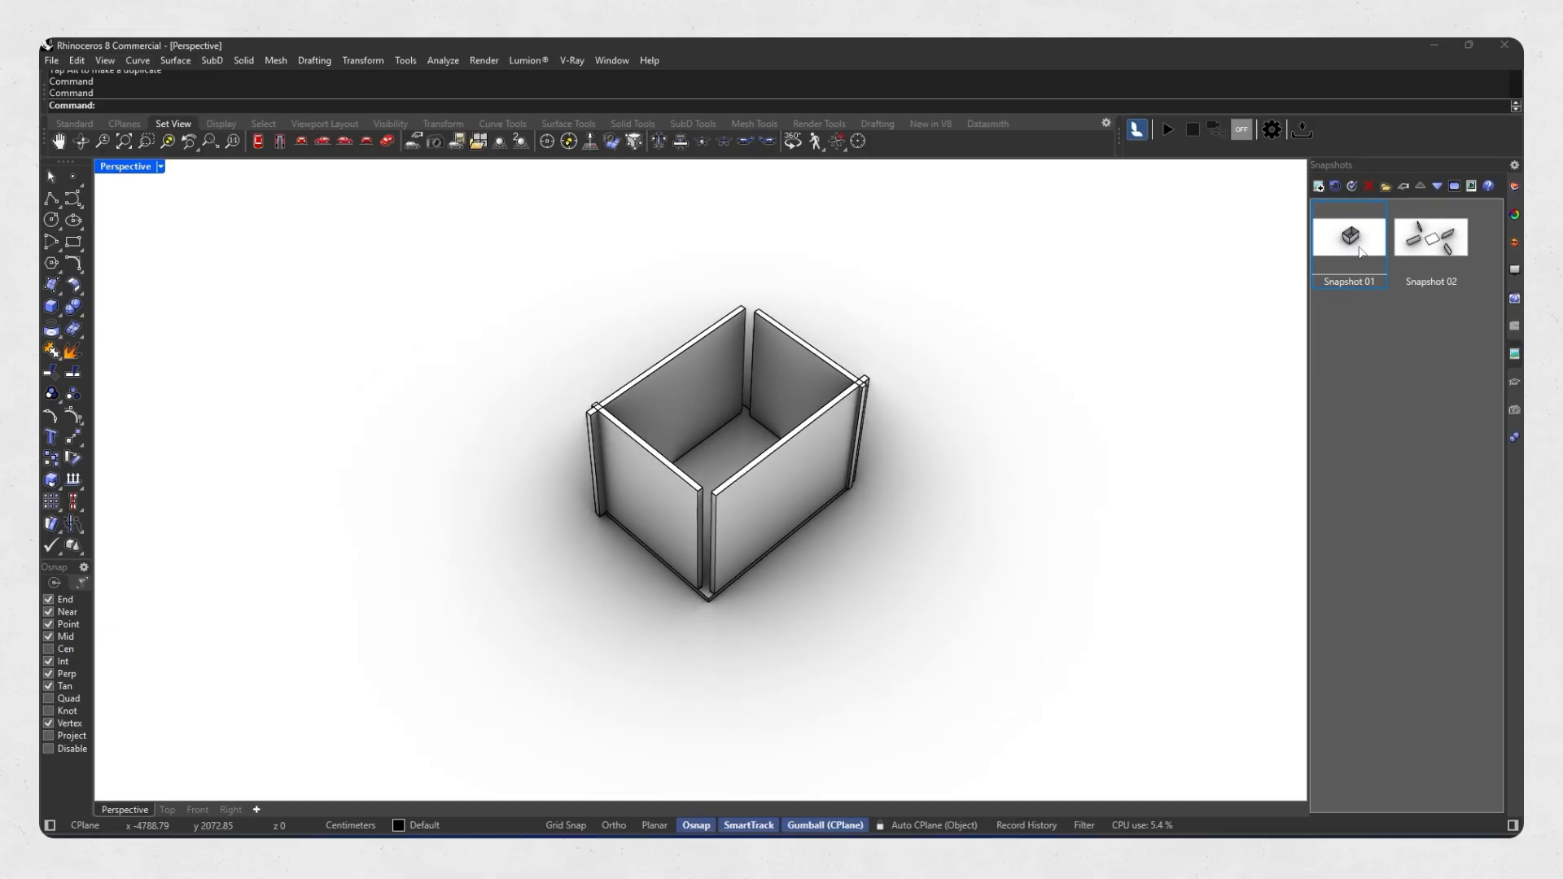
right_drag(732, 535, 984, 548)
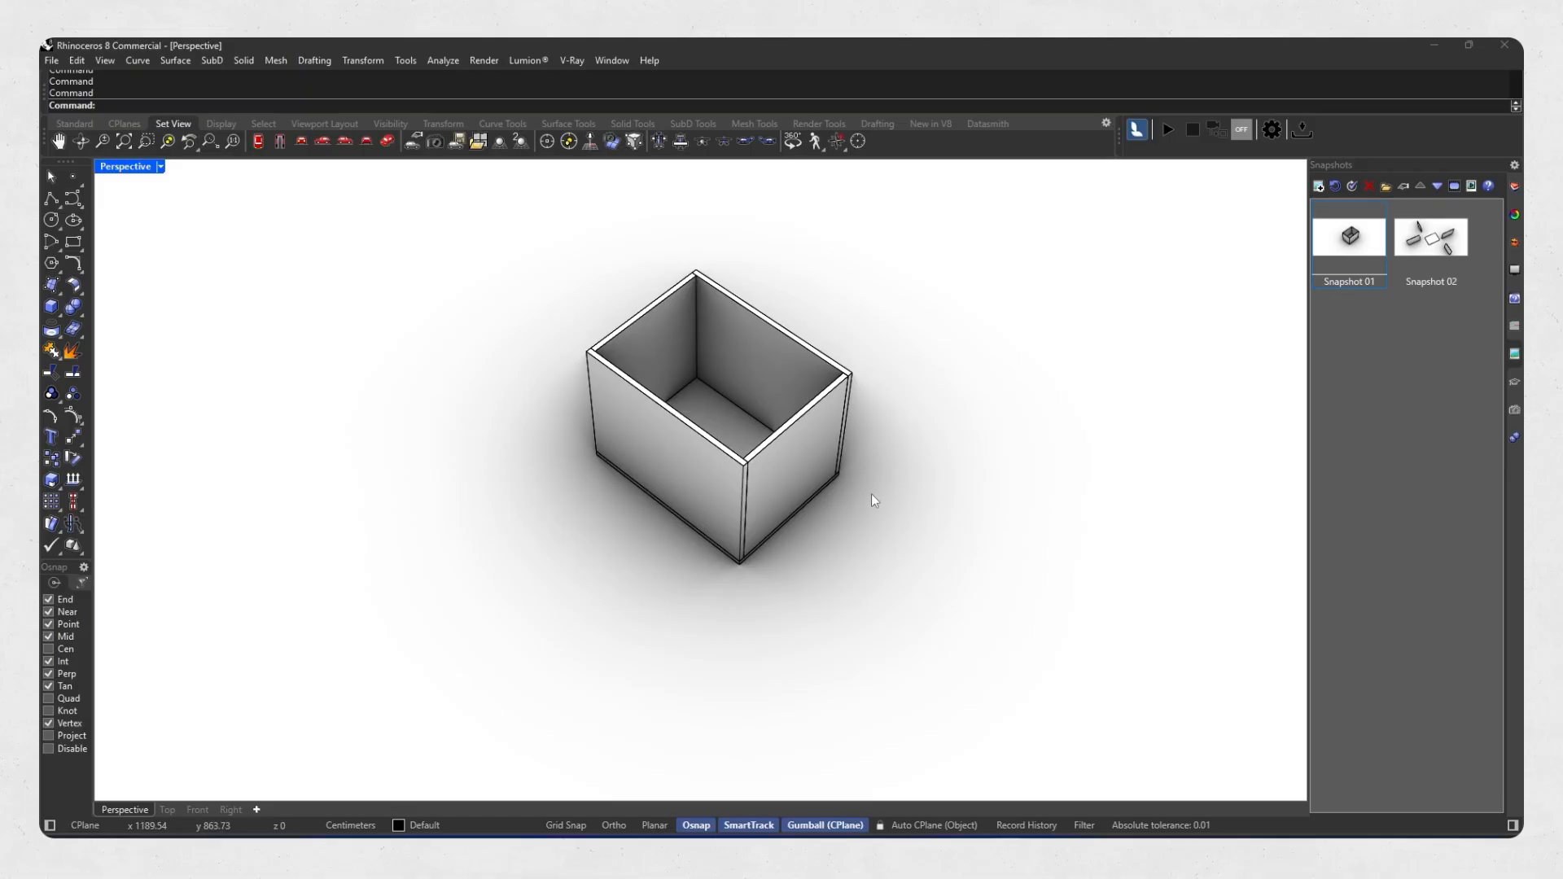
right_drag(849, 492, 578, 511)
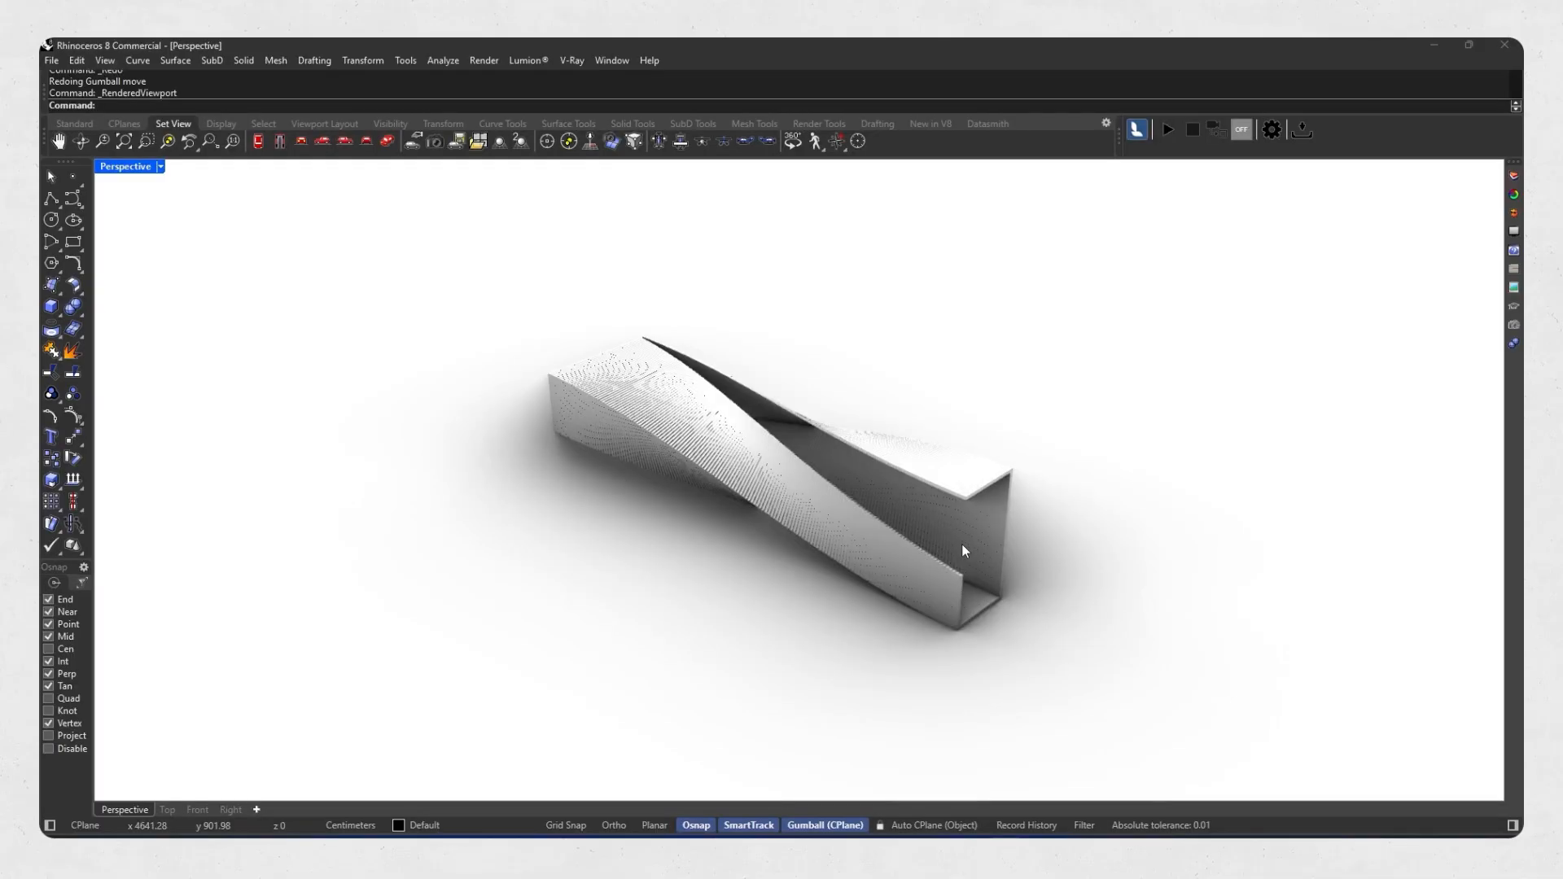
Run the Sun command and turn on the sun to light the twisted tube in the rendered view.
key(Return)
click(1509, 826)
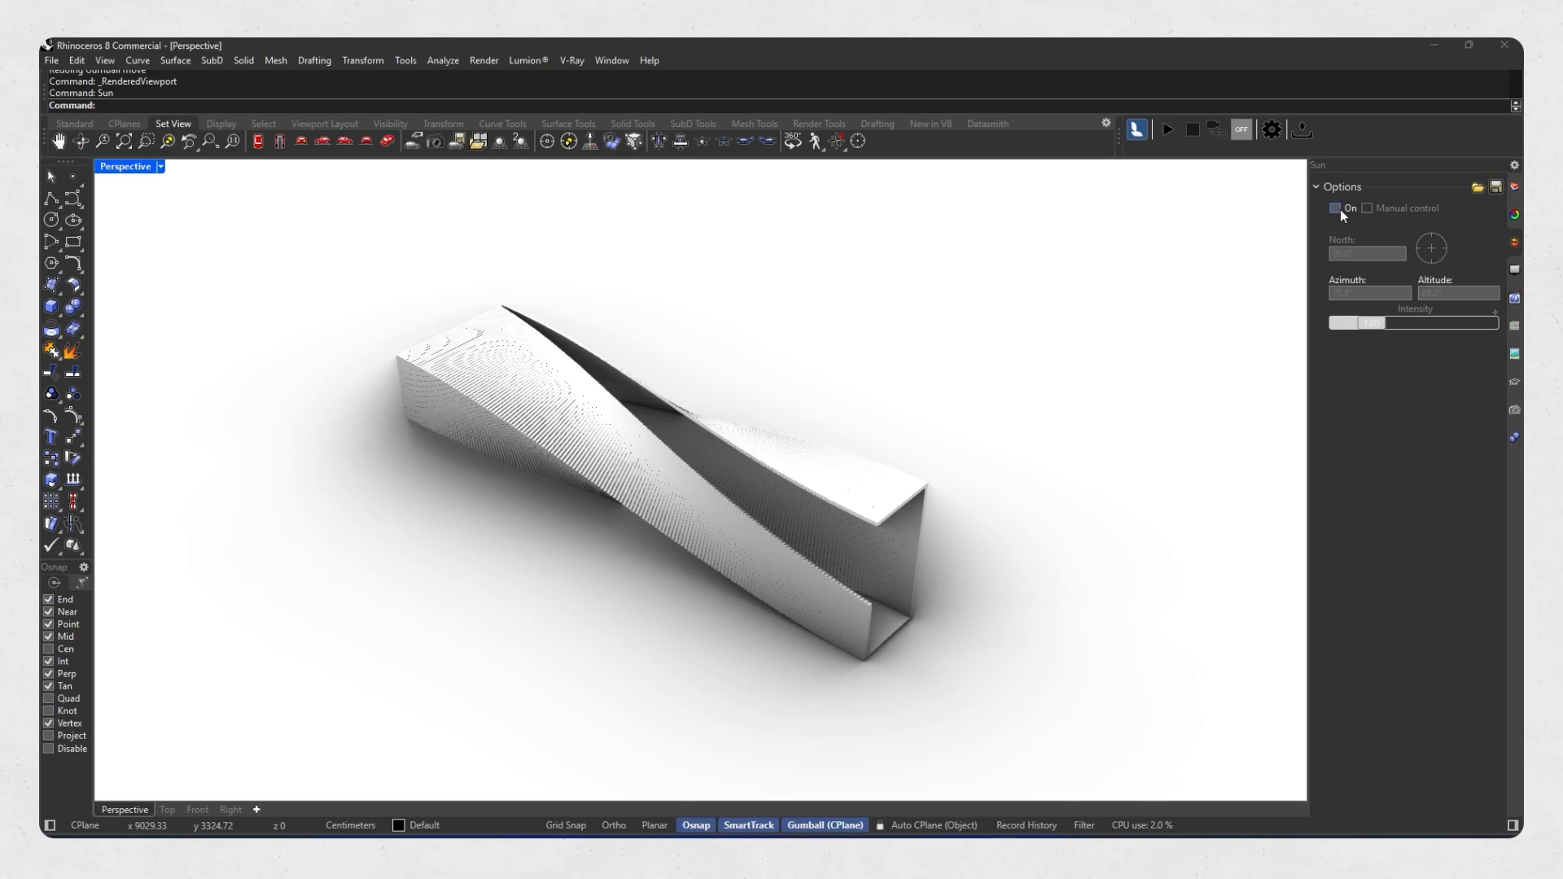
click(1340, 209)
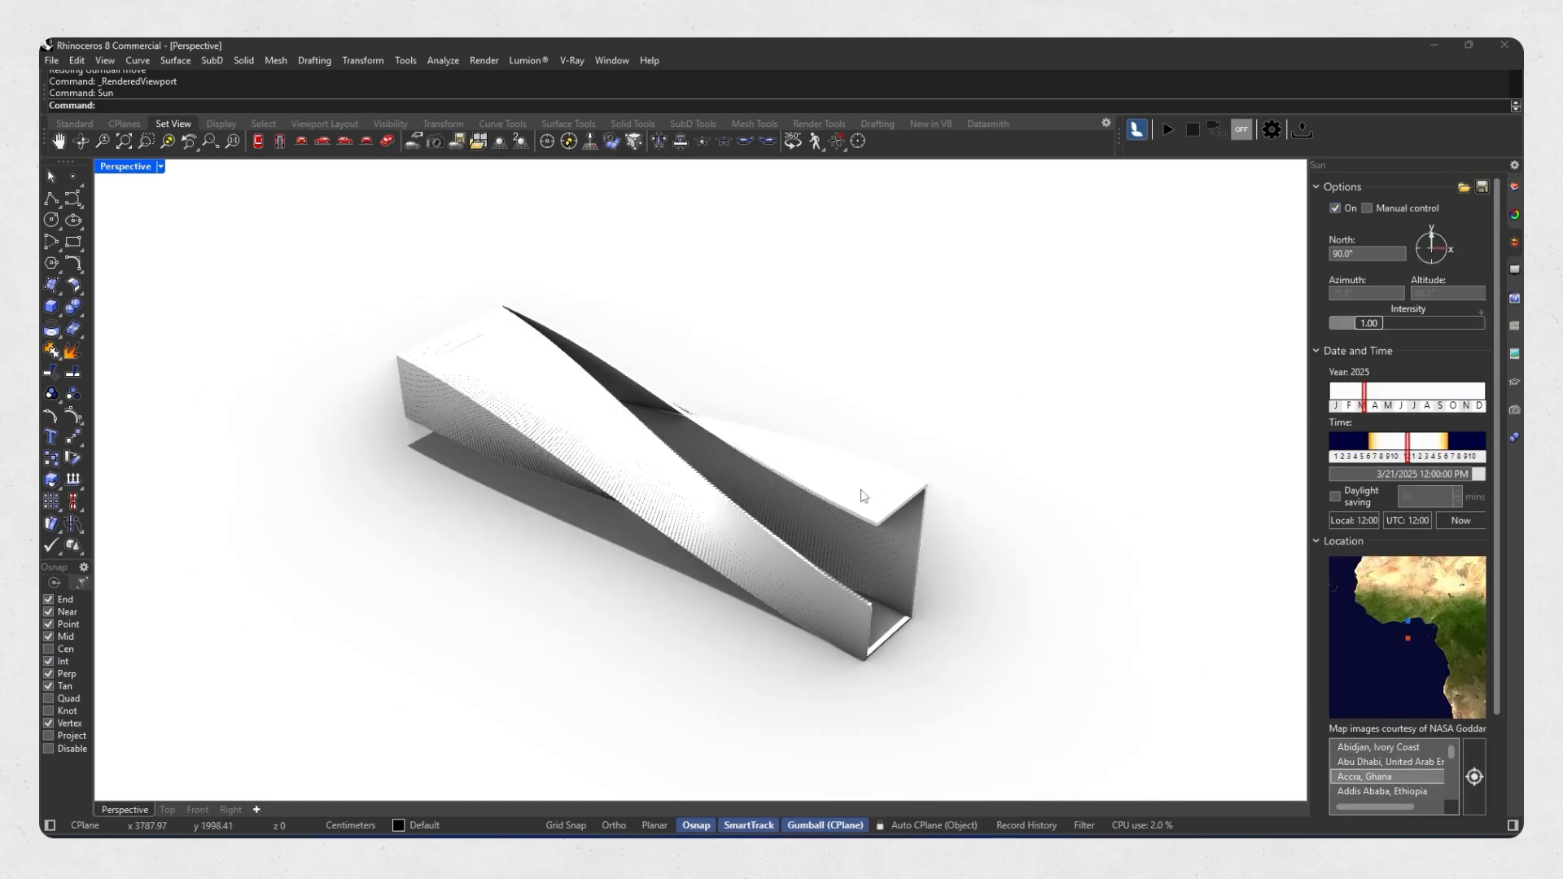
Switch the sun to manual control and adjust its north direction, altitude and azimuth to shift the shadows cast by the twisted tube.
click(1367, 208)
drag(1436, 236, 1402, 241)
drag(1415, 356, 1424, 356)
drag(1438, 236, 1377, 310)
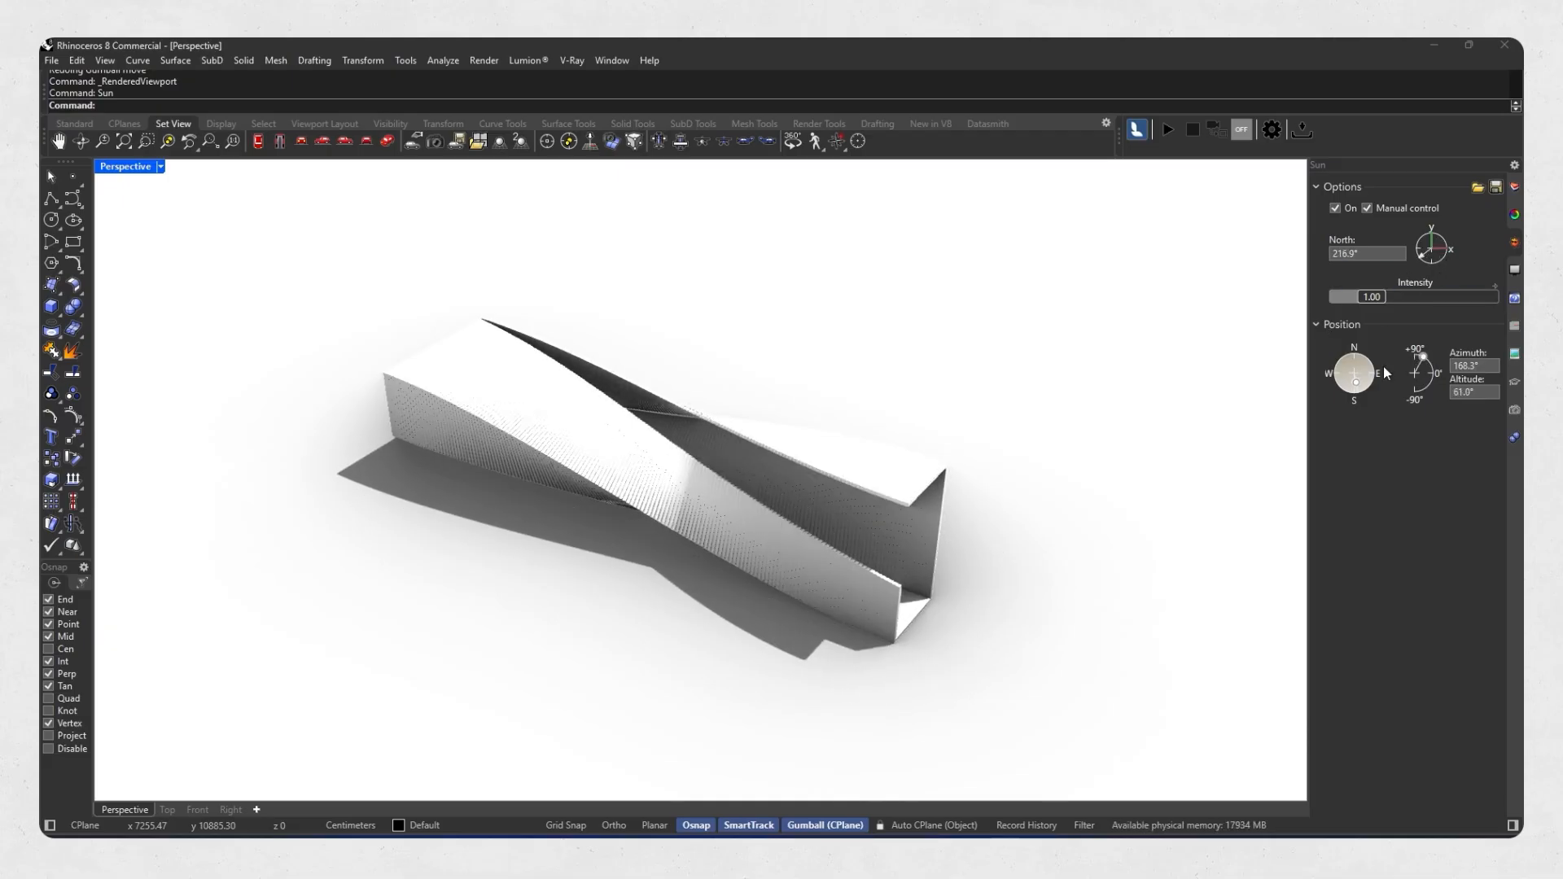
drag(1424, 357, 1425, 363)
drag(1438, 243, 1402, 262)
right_drag(1050, 424, 878, 450)
drag(1357, 394, 1360, 377)
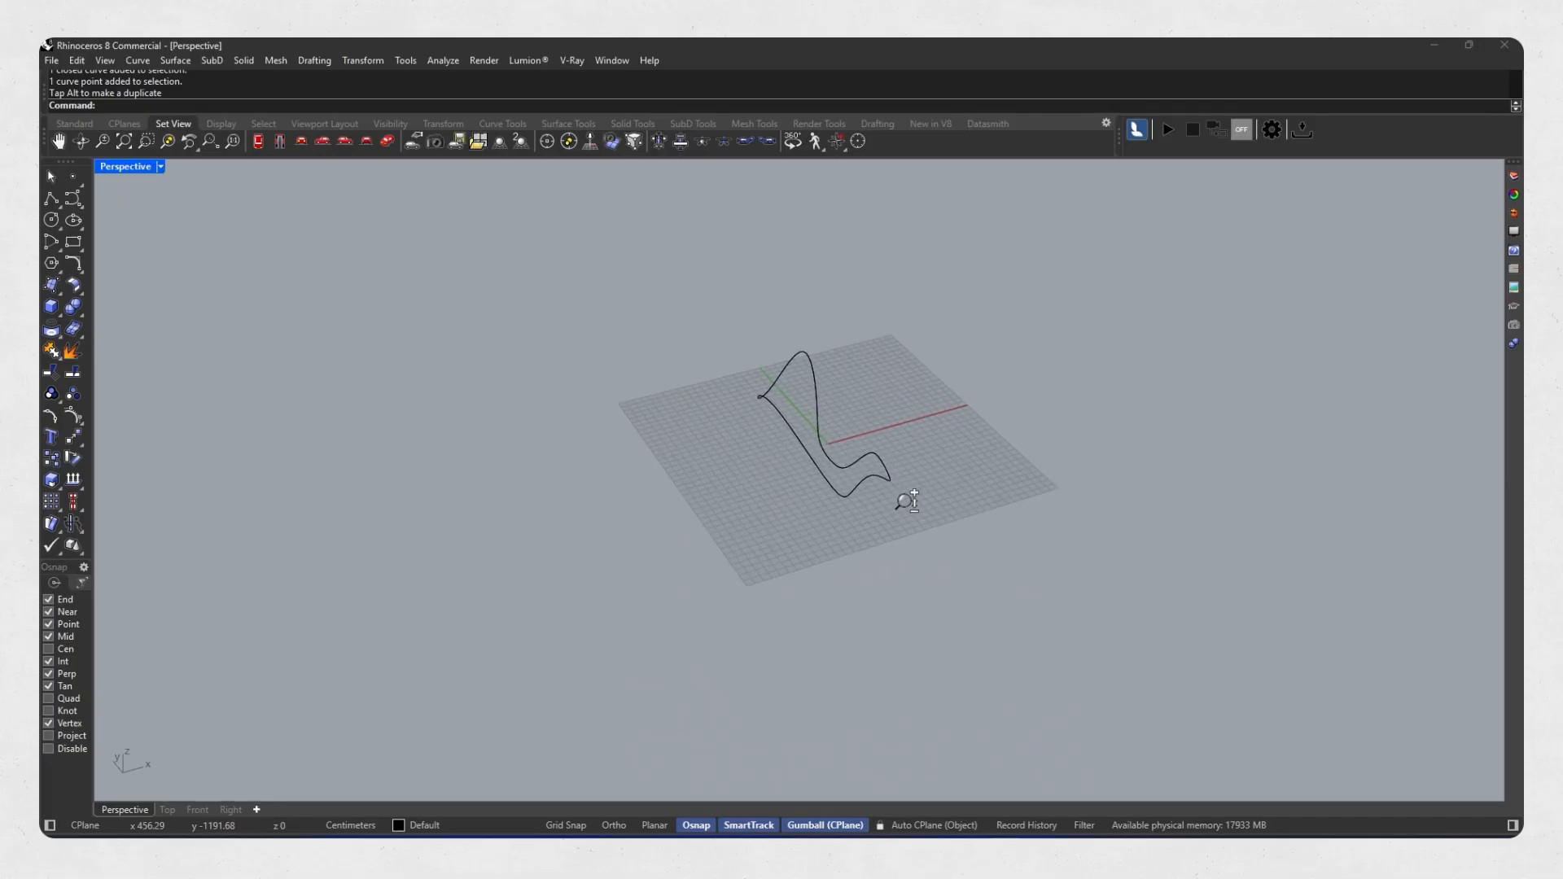
Try flattening the closed wavy curve to one height with Set XYZ Coordinates using only Set Z aligned to World, and undo it.
right_drag(904, 499, 814, 518)
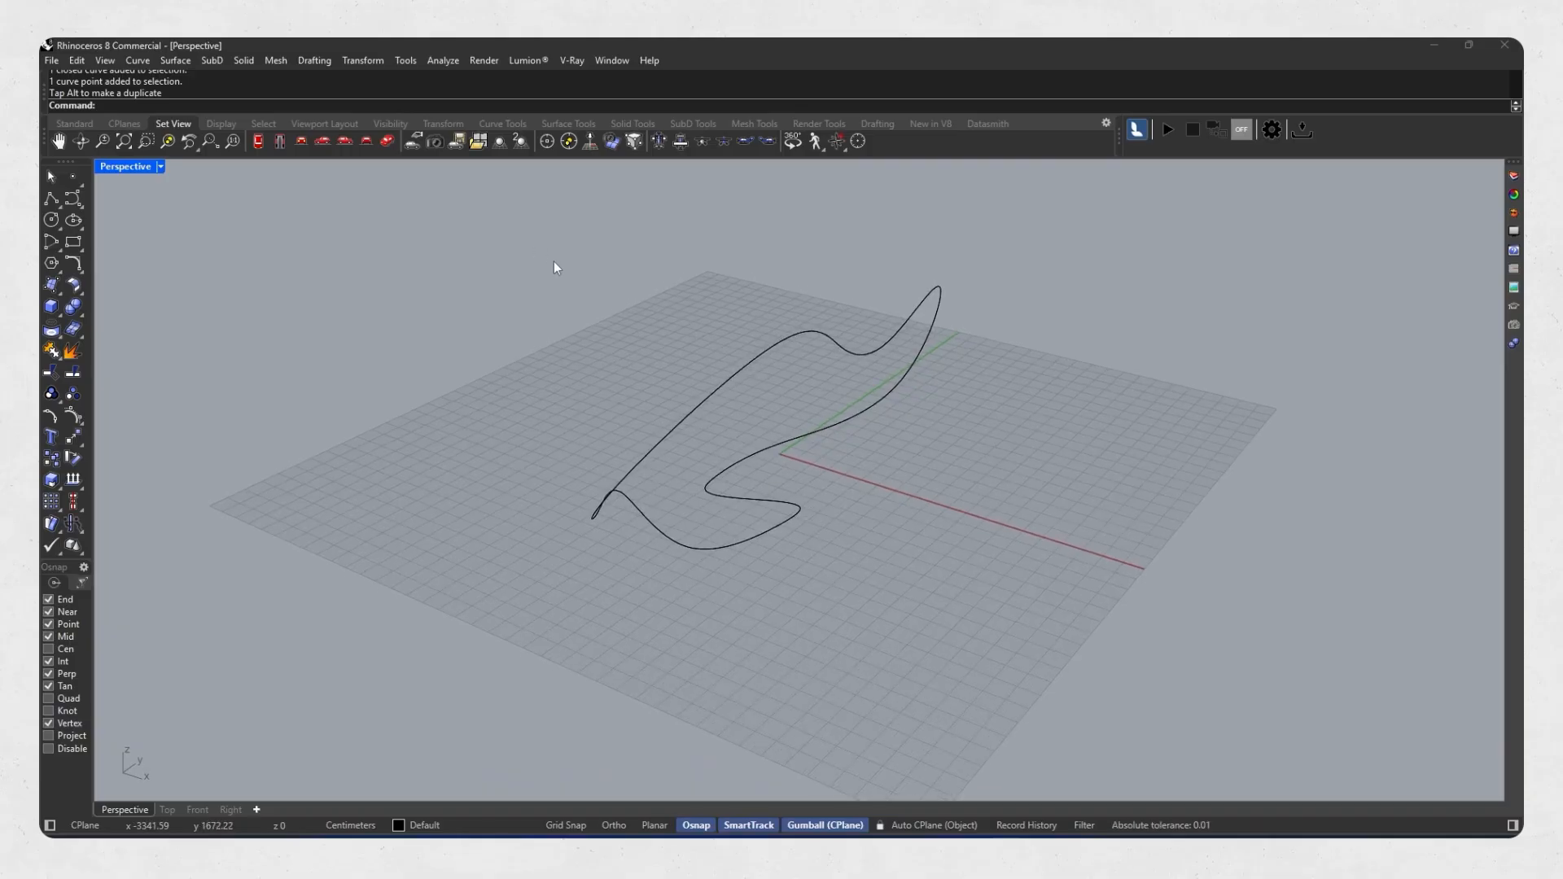
click(366, 60)
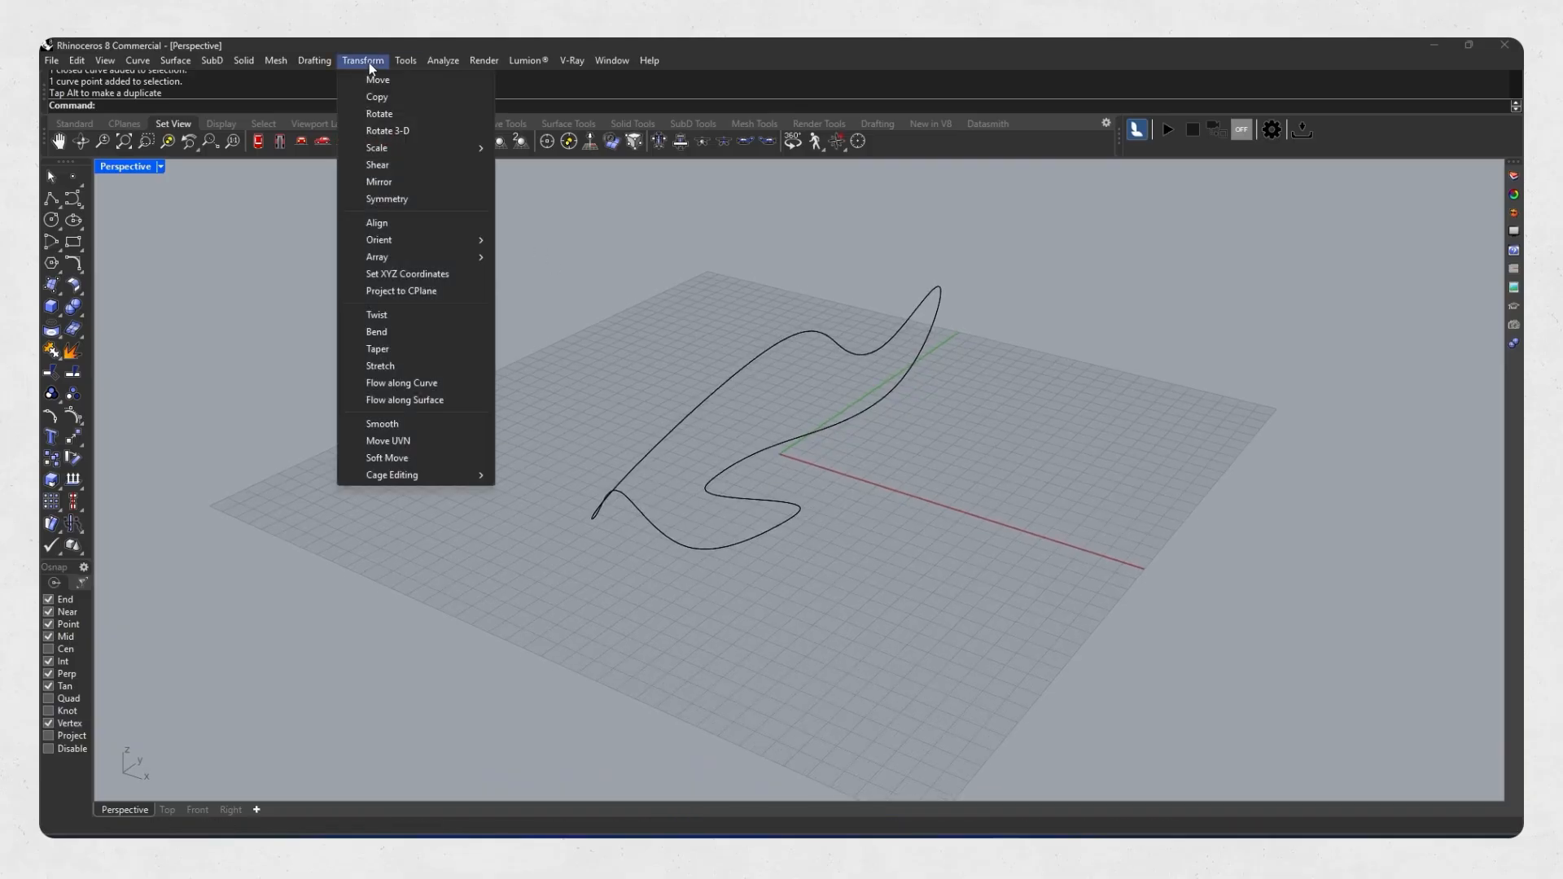
click(431, 276)
right_drag(692, 414, 730, 311)
right_drag(769, 370, 587, 420)
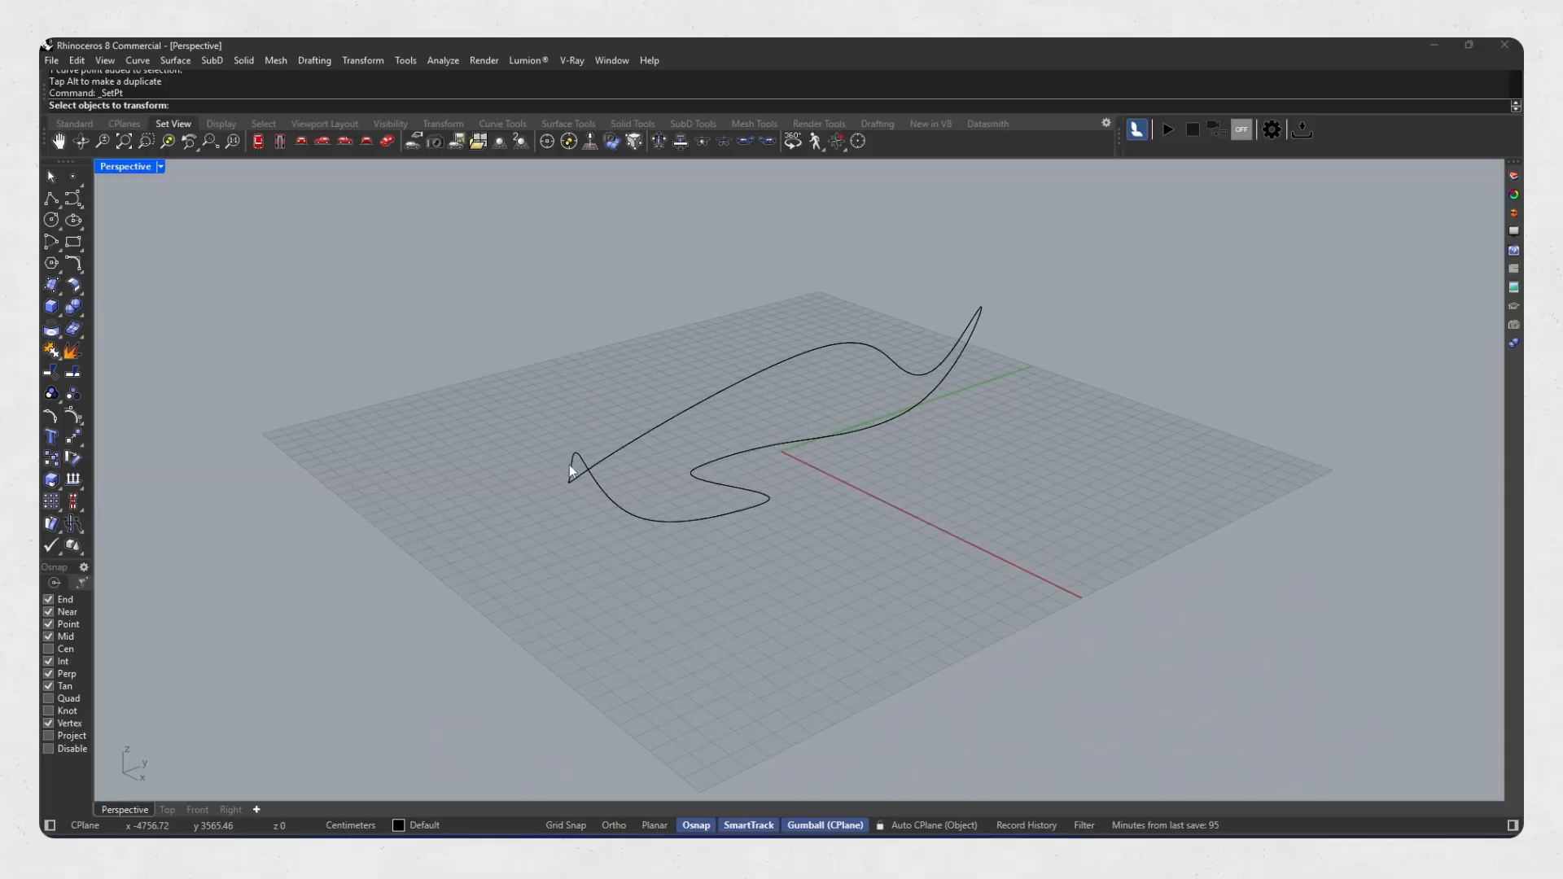
right_drag(730, 448, 788, 460)
click(765, 447)
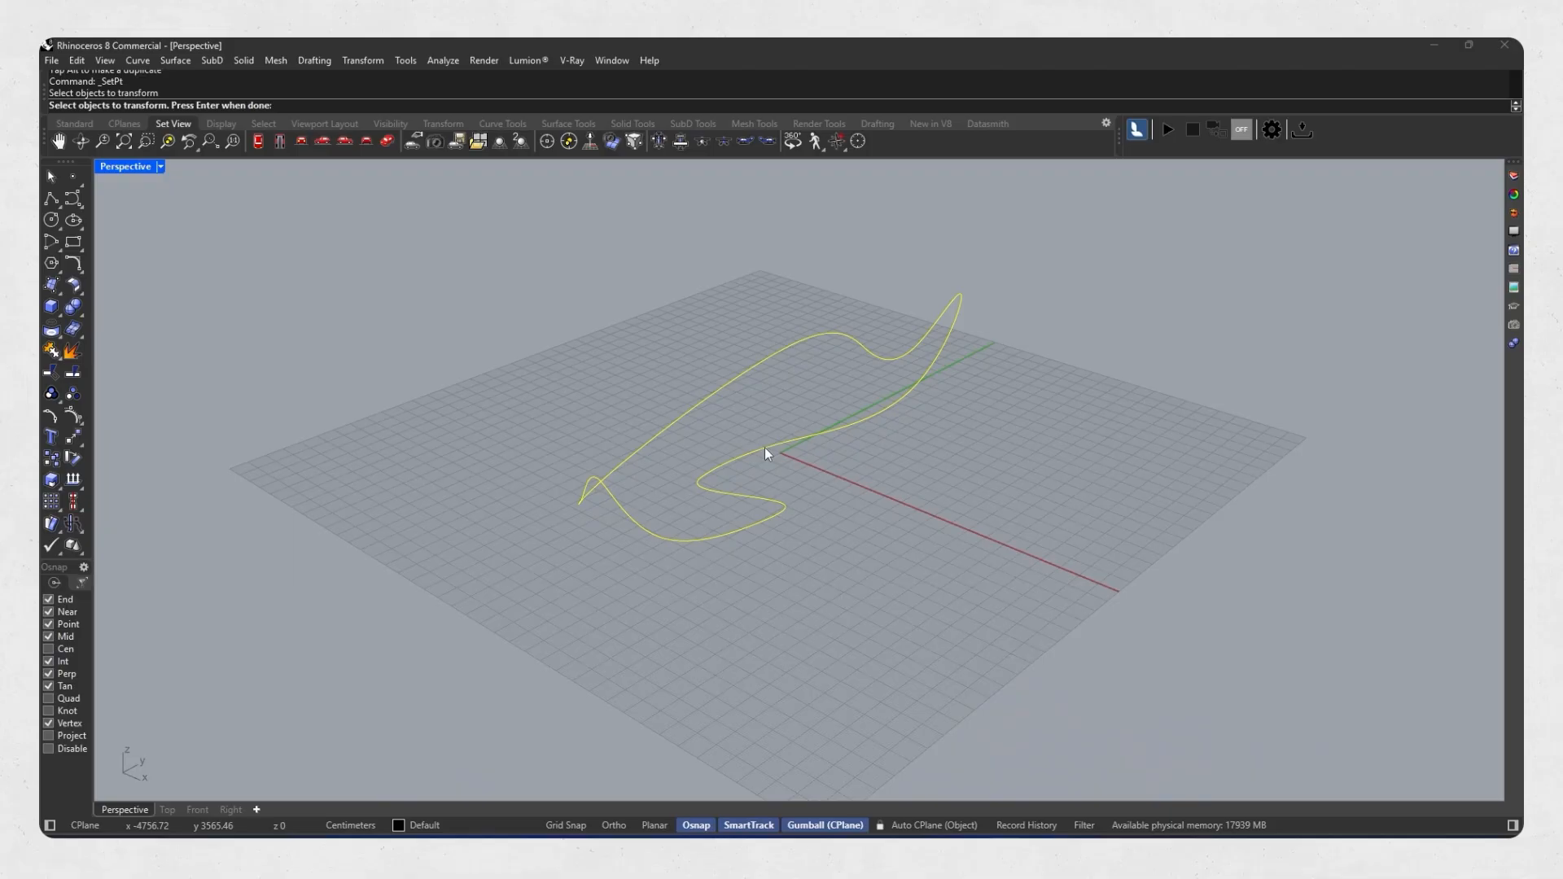
right_click(583, 335)
drag(588, 321, 1097, 352)
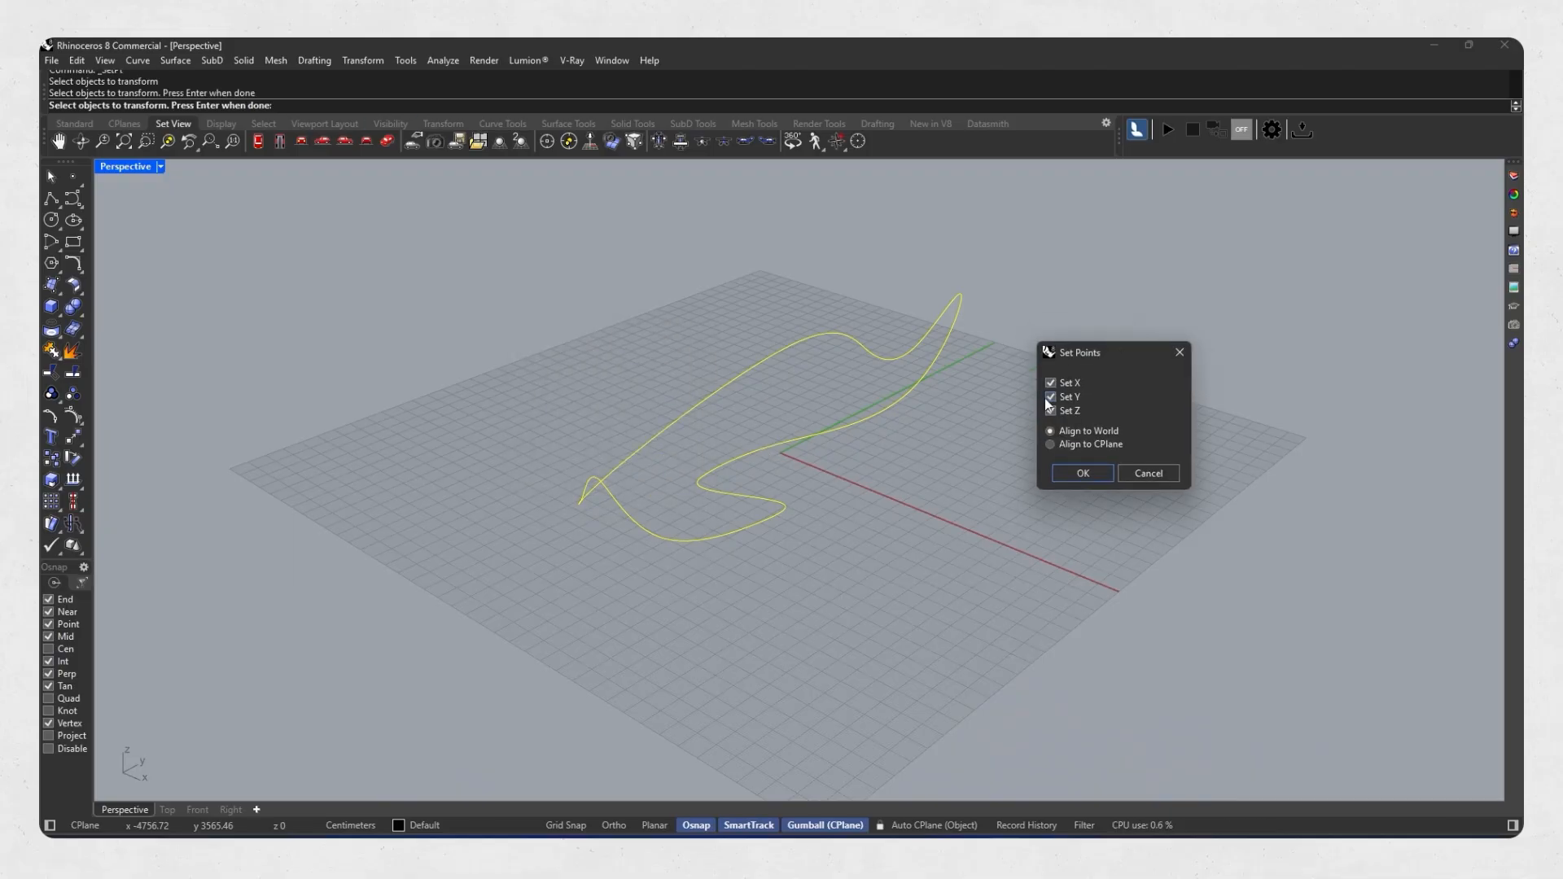
click(1072, 474)
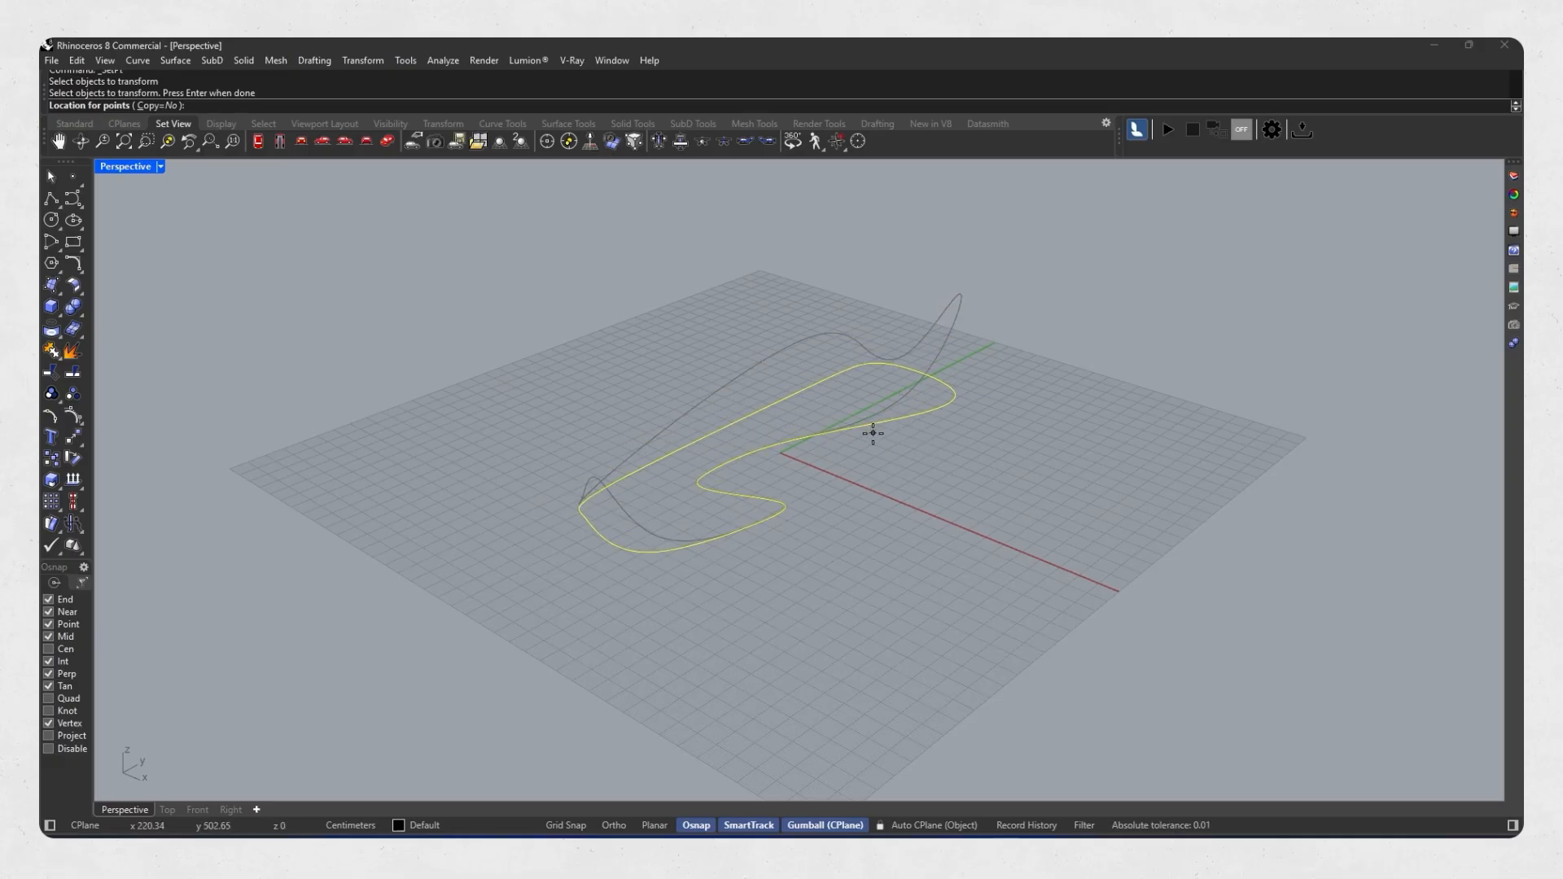
click(868, 437)
right_drag(868, 438, 772, 527)
key(ctrl+z)
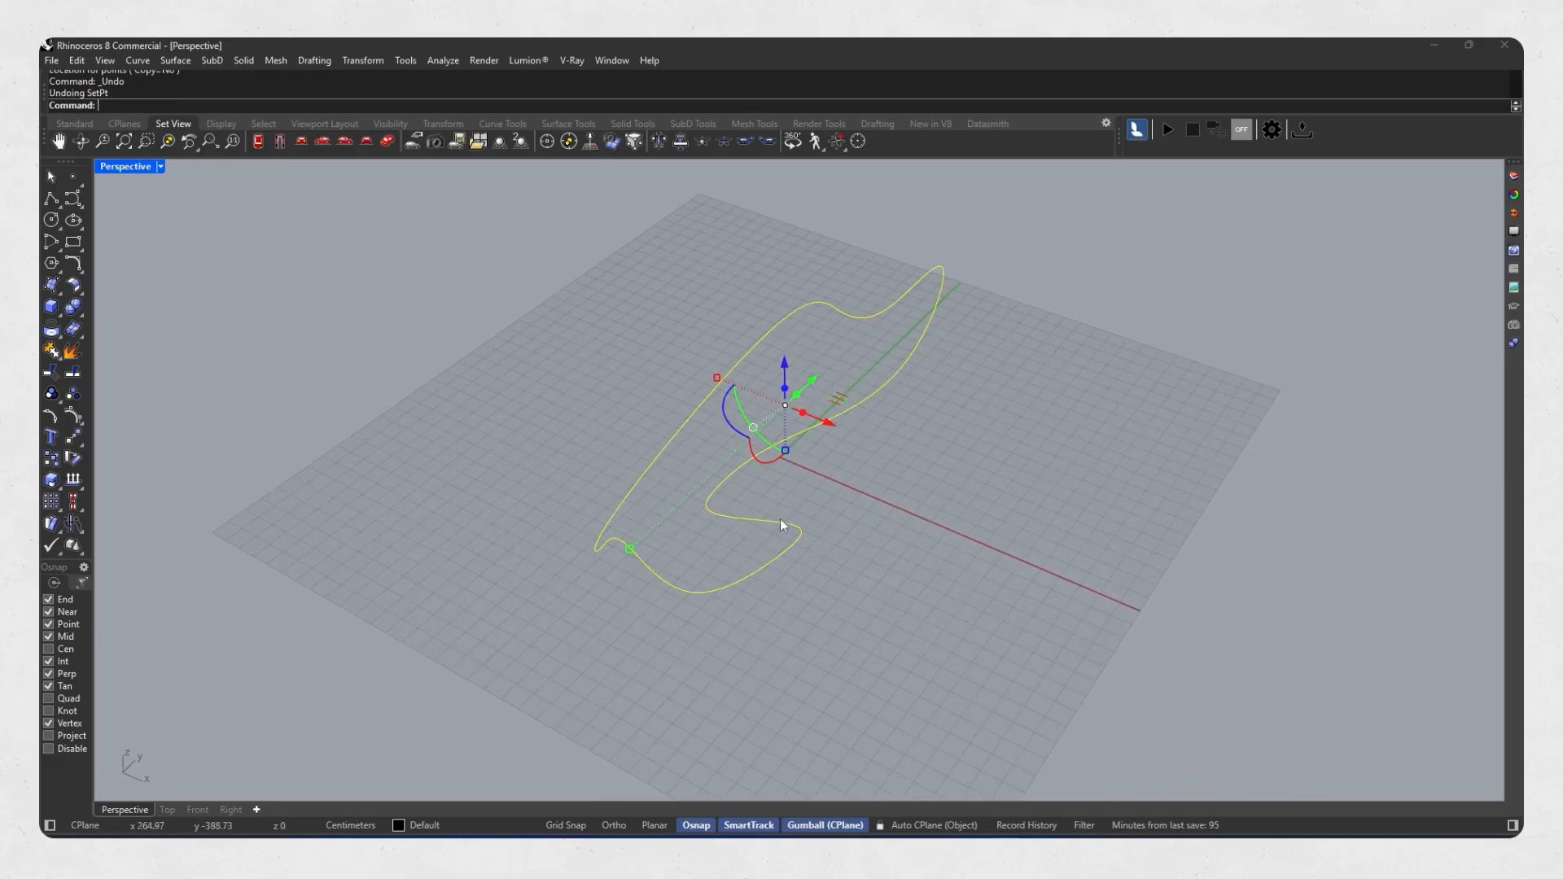
Try flattening the closed curve into a vertical plane with Set XYZ Coordinates using only Set Y.
right_click(891, 472)
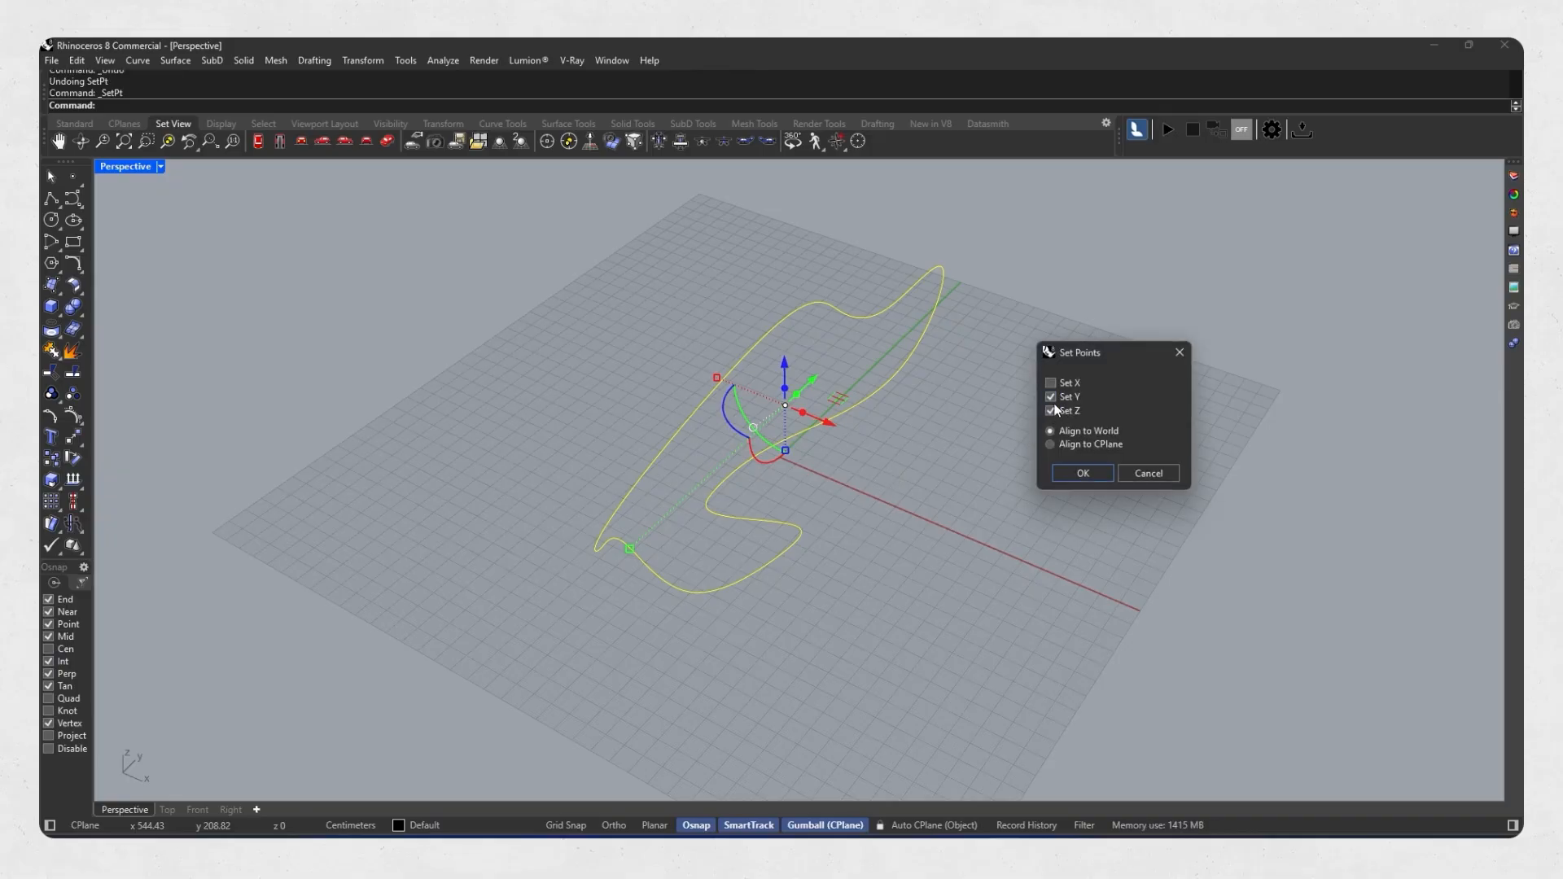
click(1083, 470)
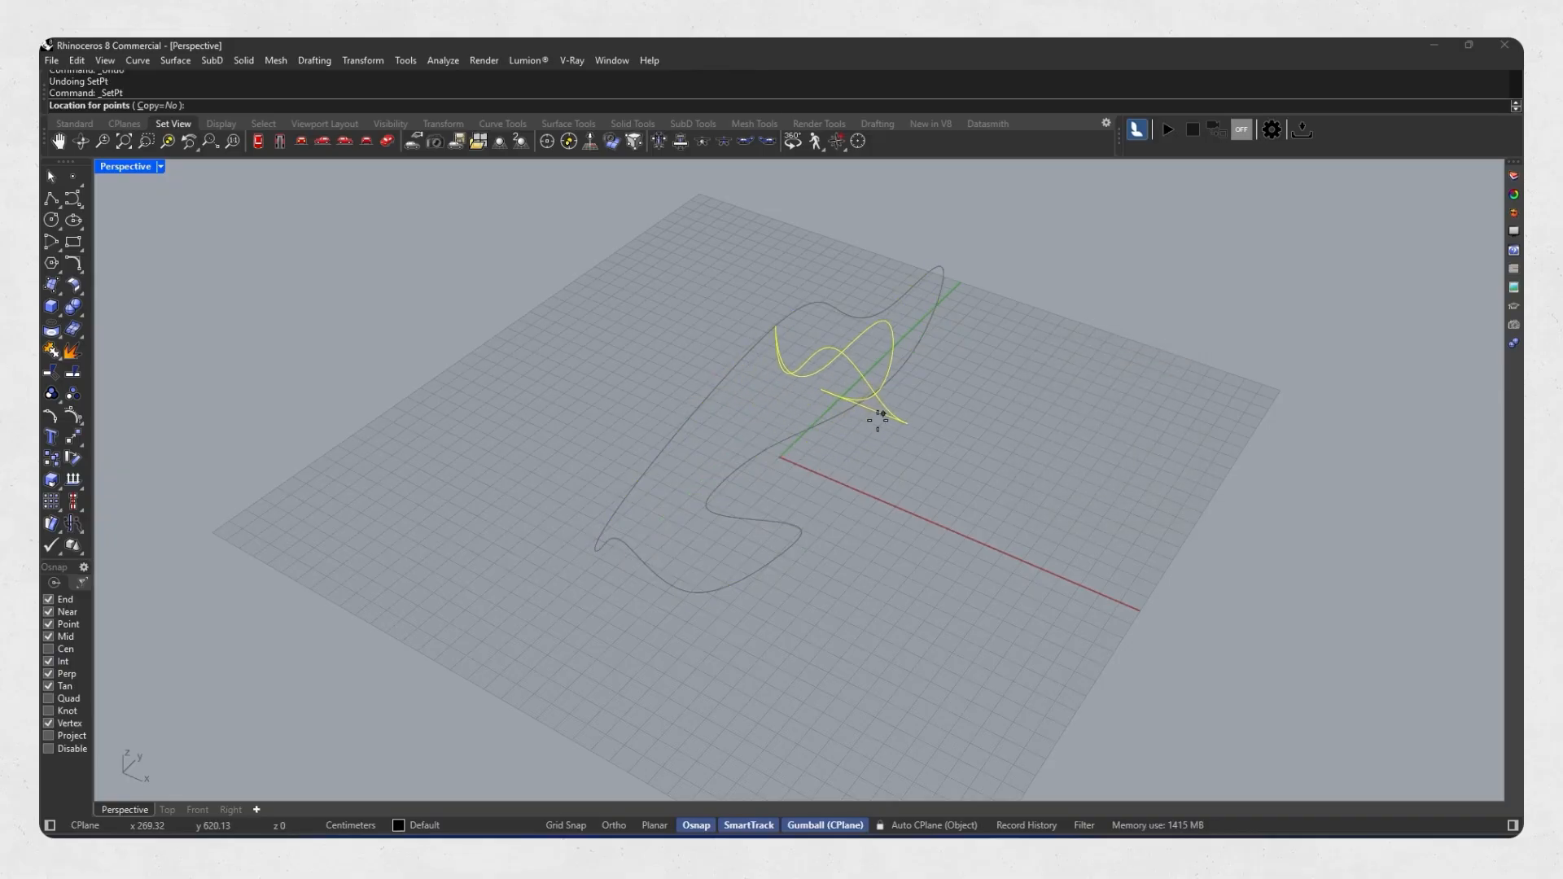
click(804, 477)
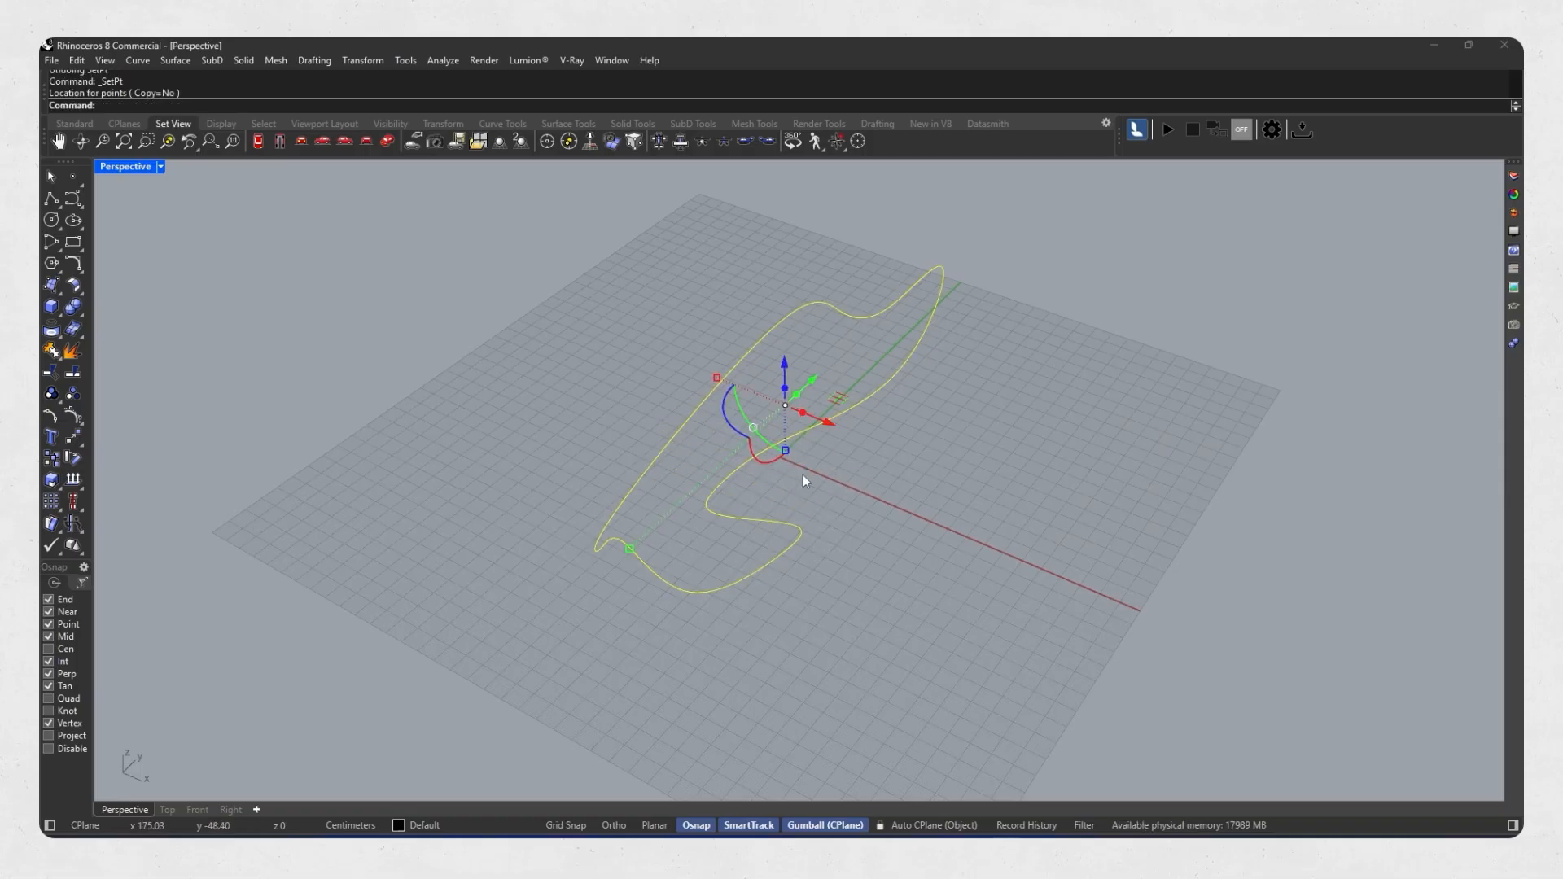
right_drag(806, 478, 872, 481)
Delete the curve and create a sphere centred on the origin.
key(Delete)
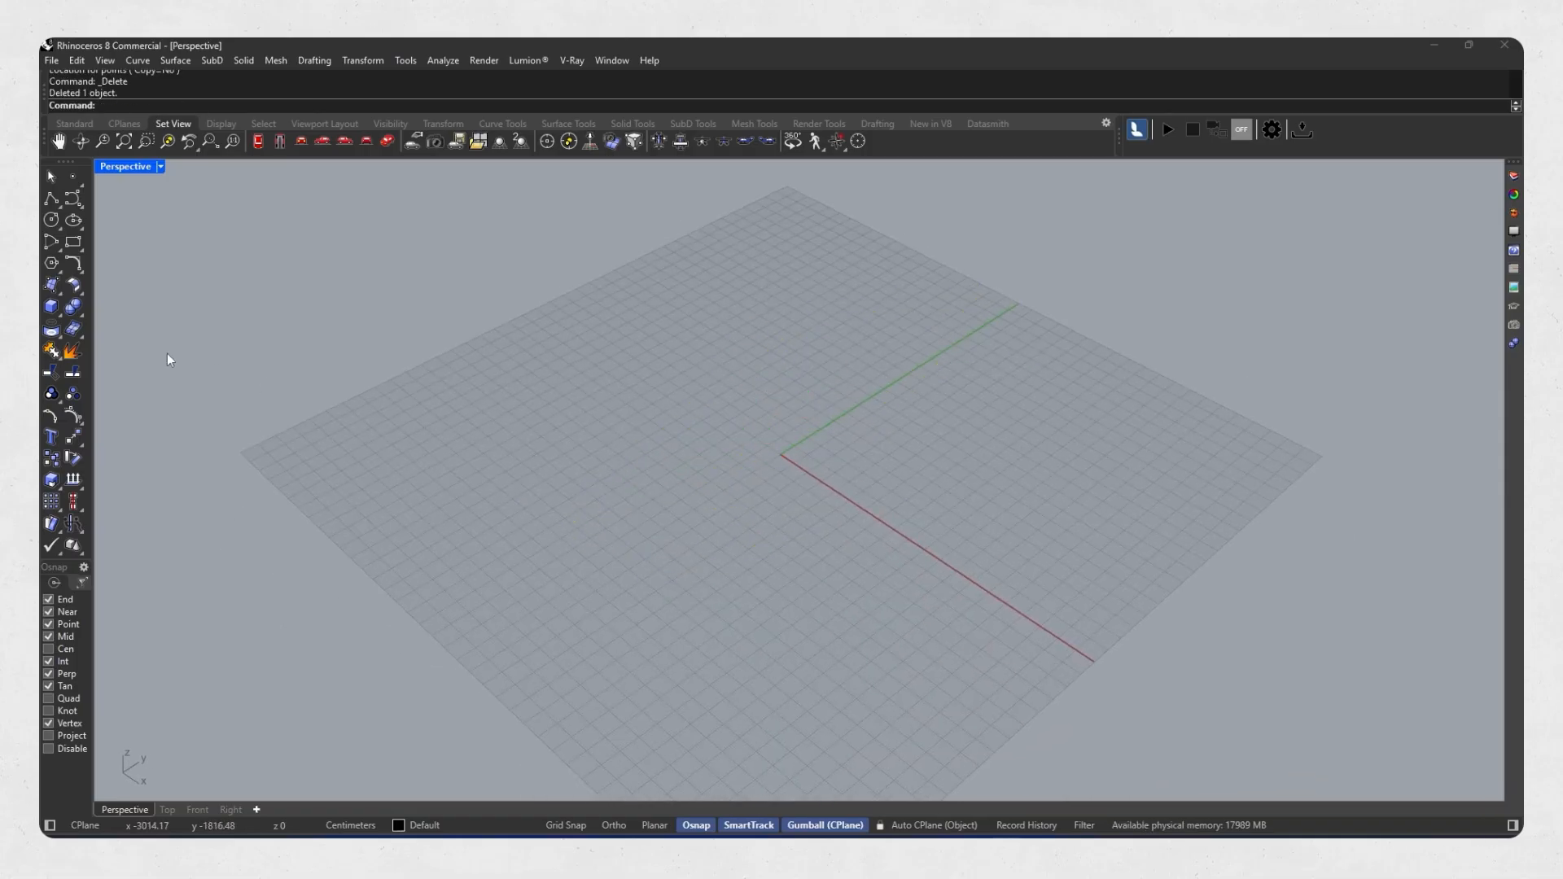
click(59, 315)
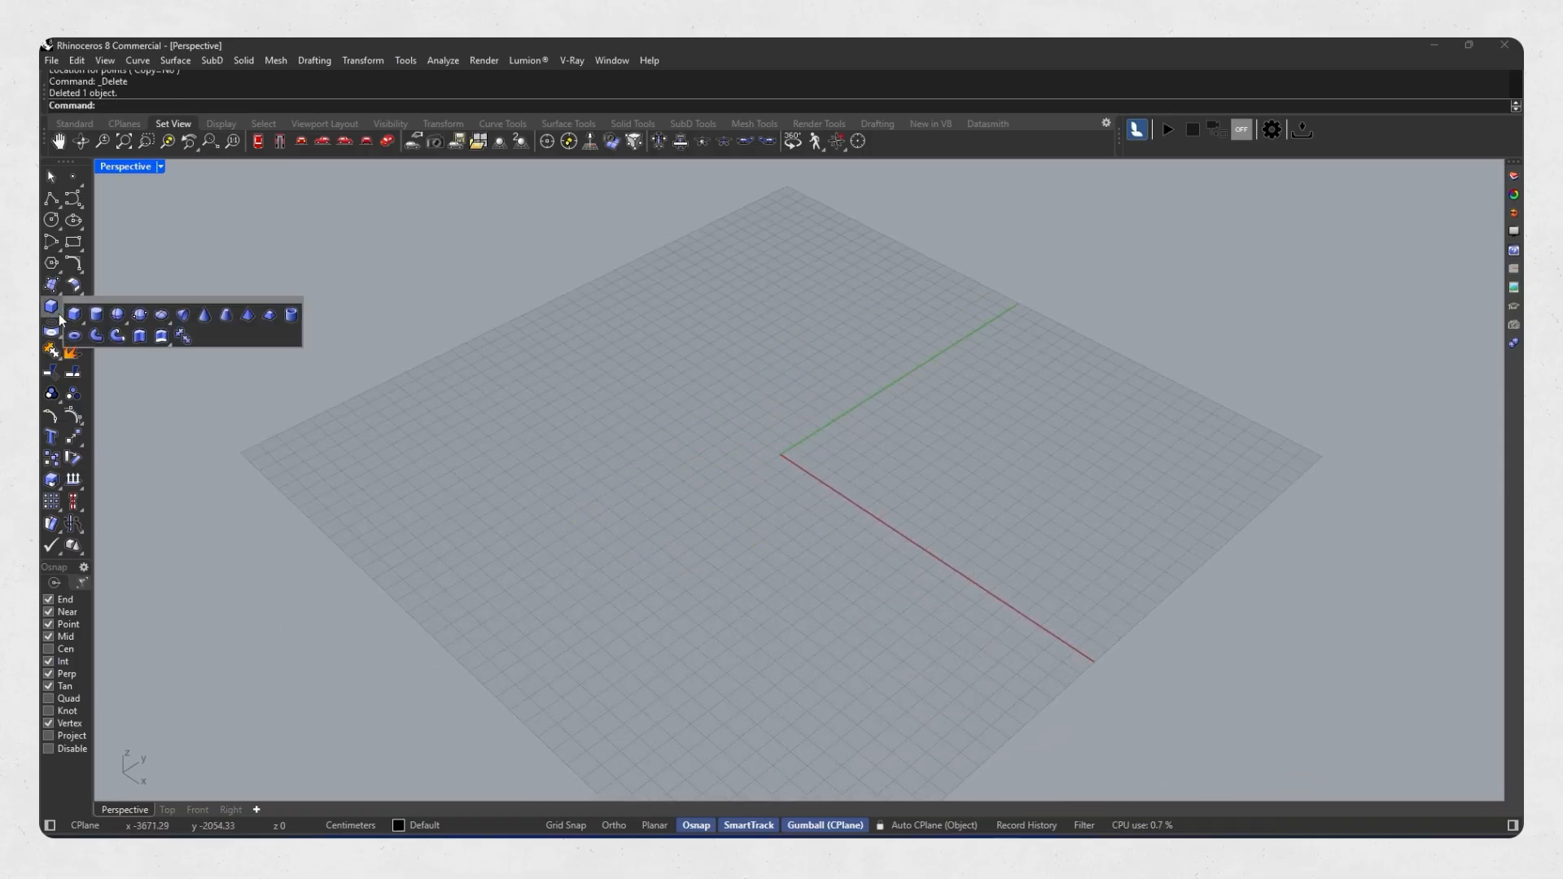
click(121, 320)
click(783, 453)
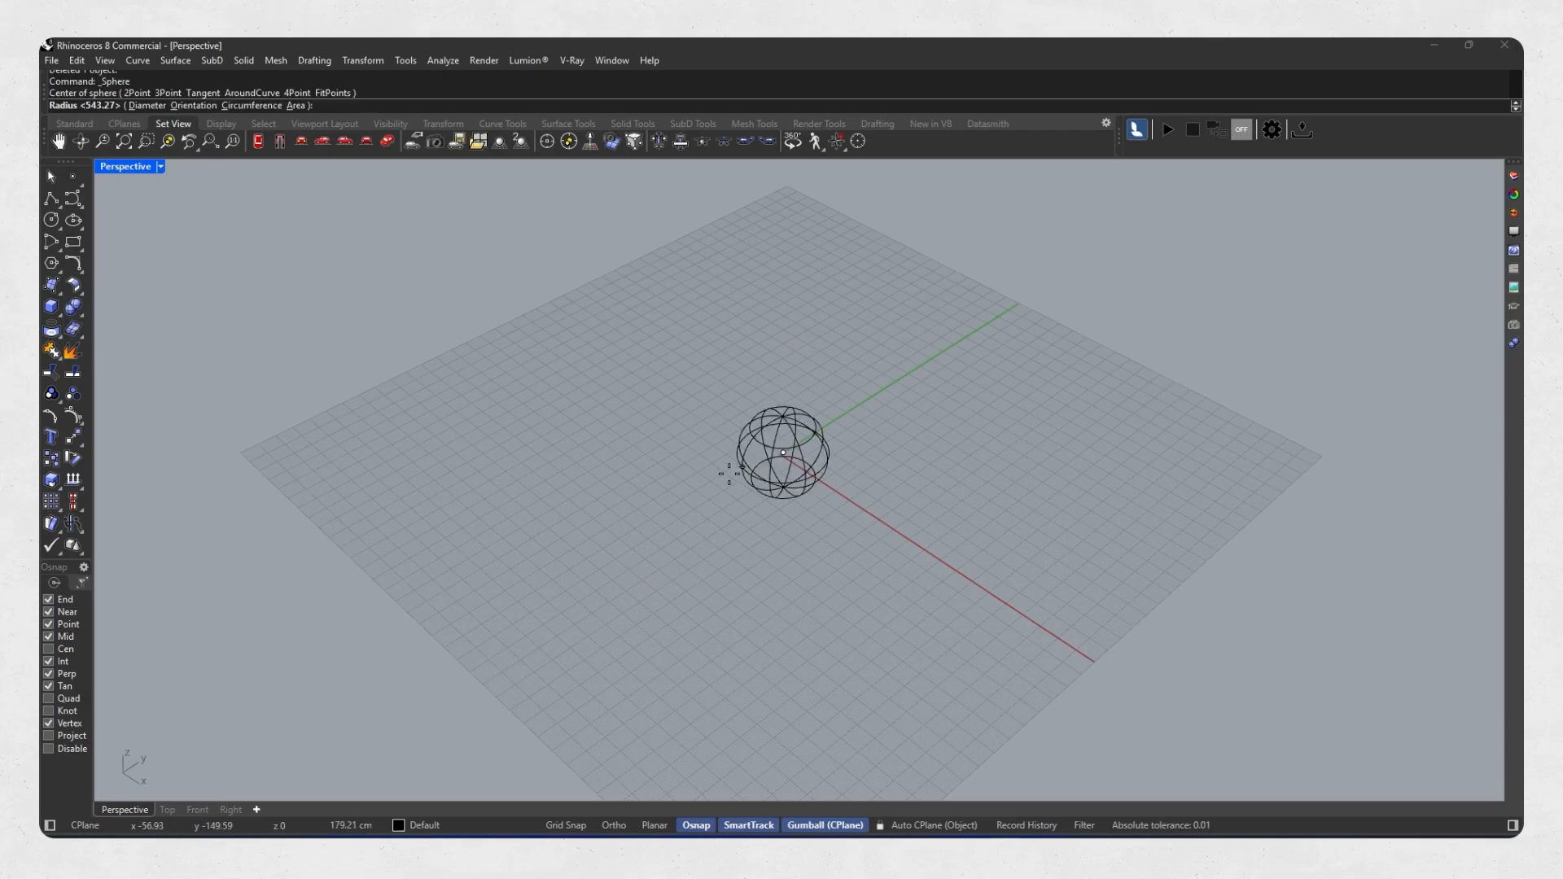
click(675, 472)
right_drag(672, 469, 667, 403)
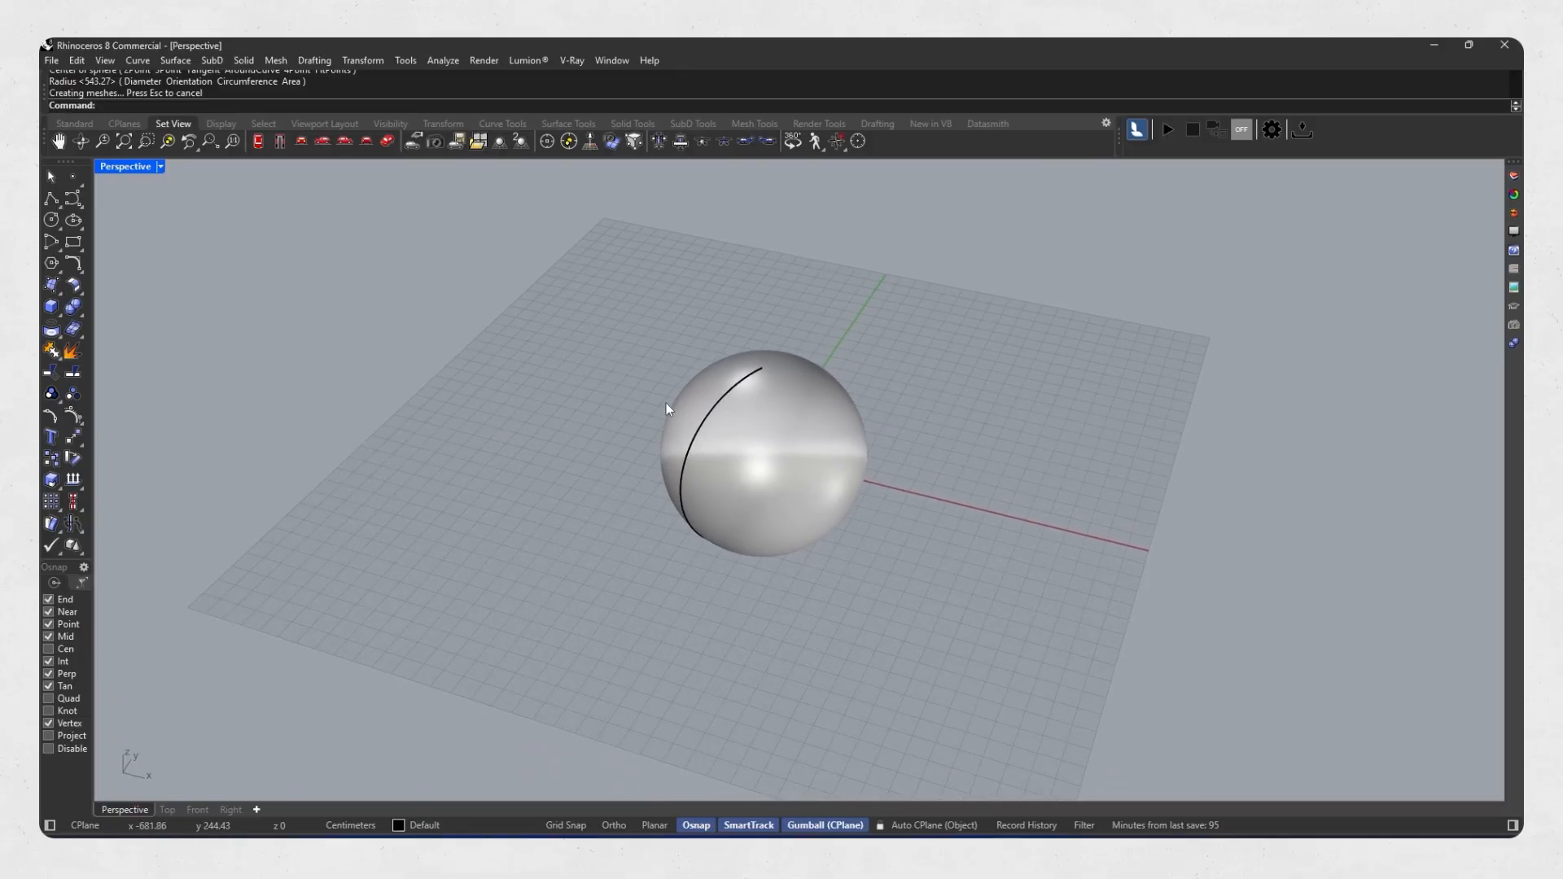
Try flattening the sphere into a horizontal disc with Set XYZ Coordinates using only Set Z, and undo it.
click(362, 60)
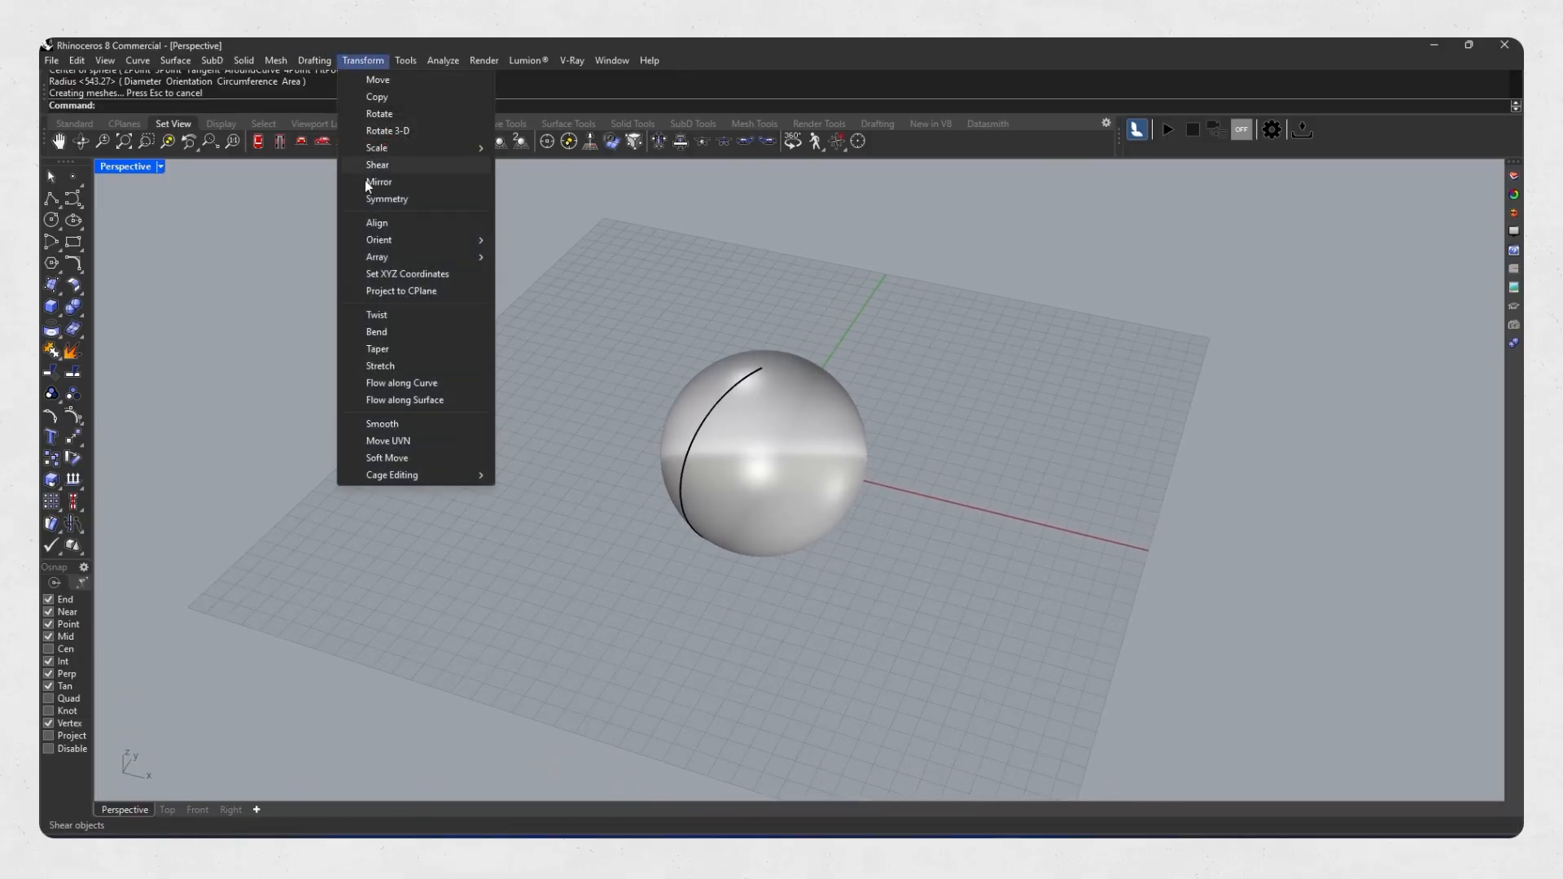
click(403, 274)
click(759, 373)
key(Return)
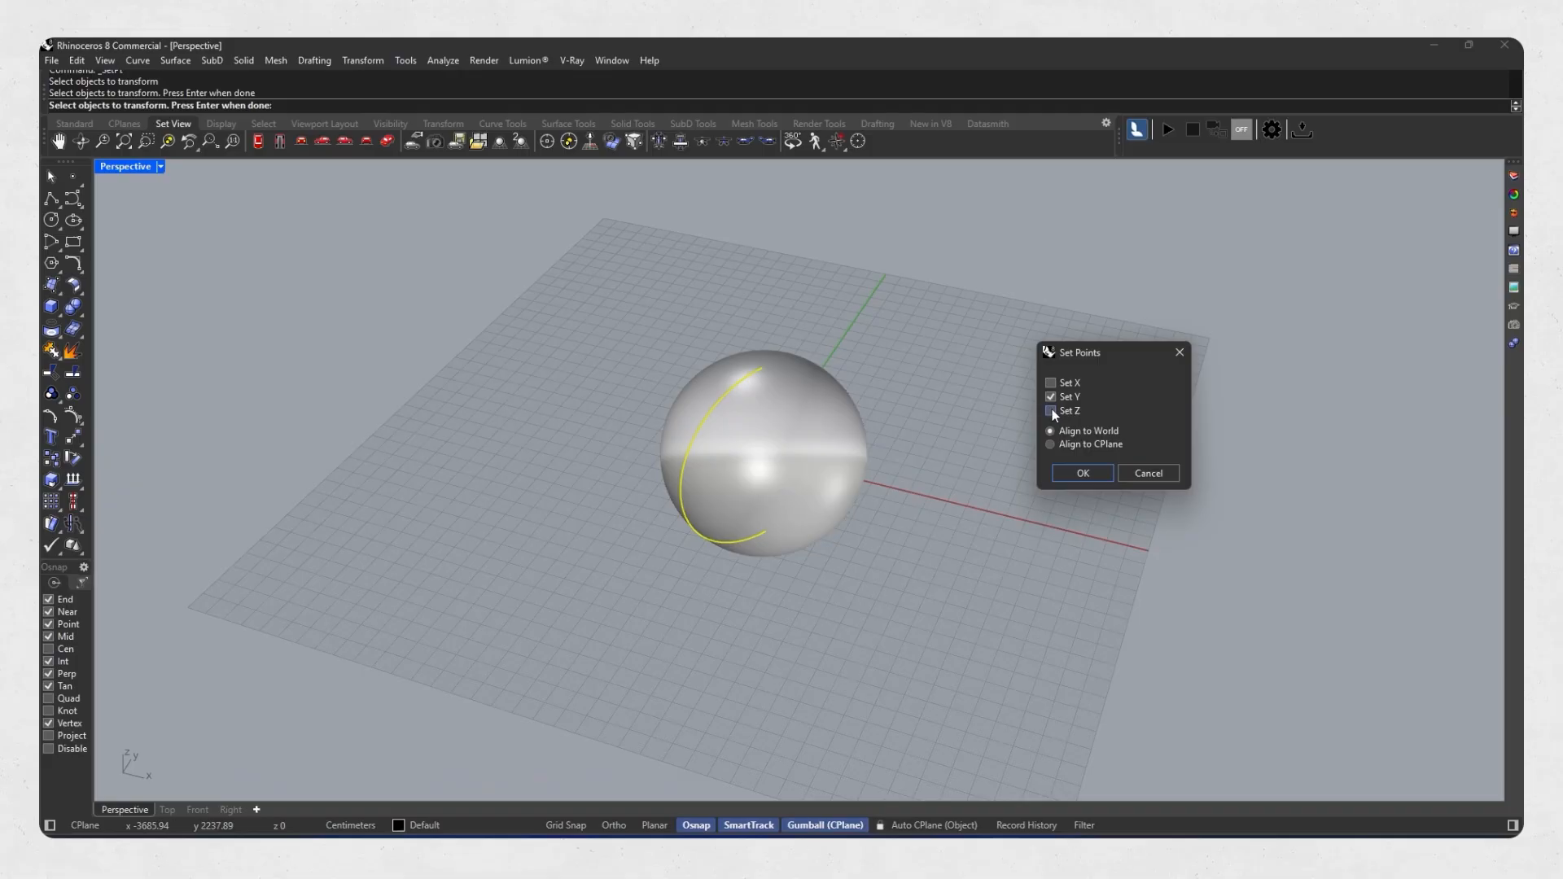
click(1051, 411)
click(1081, 474)
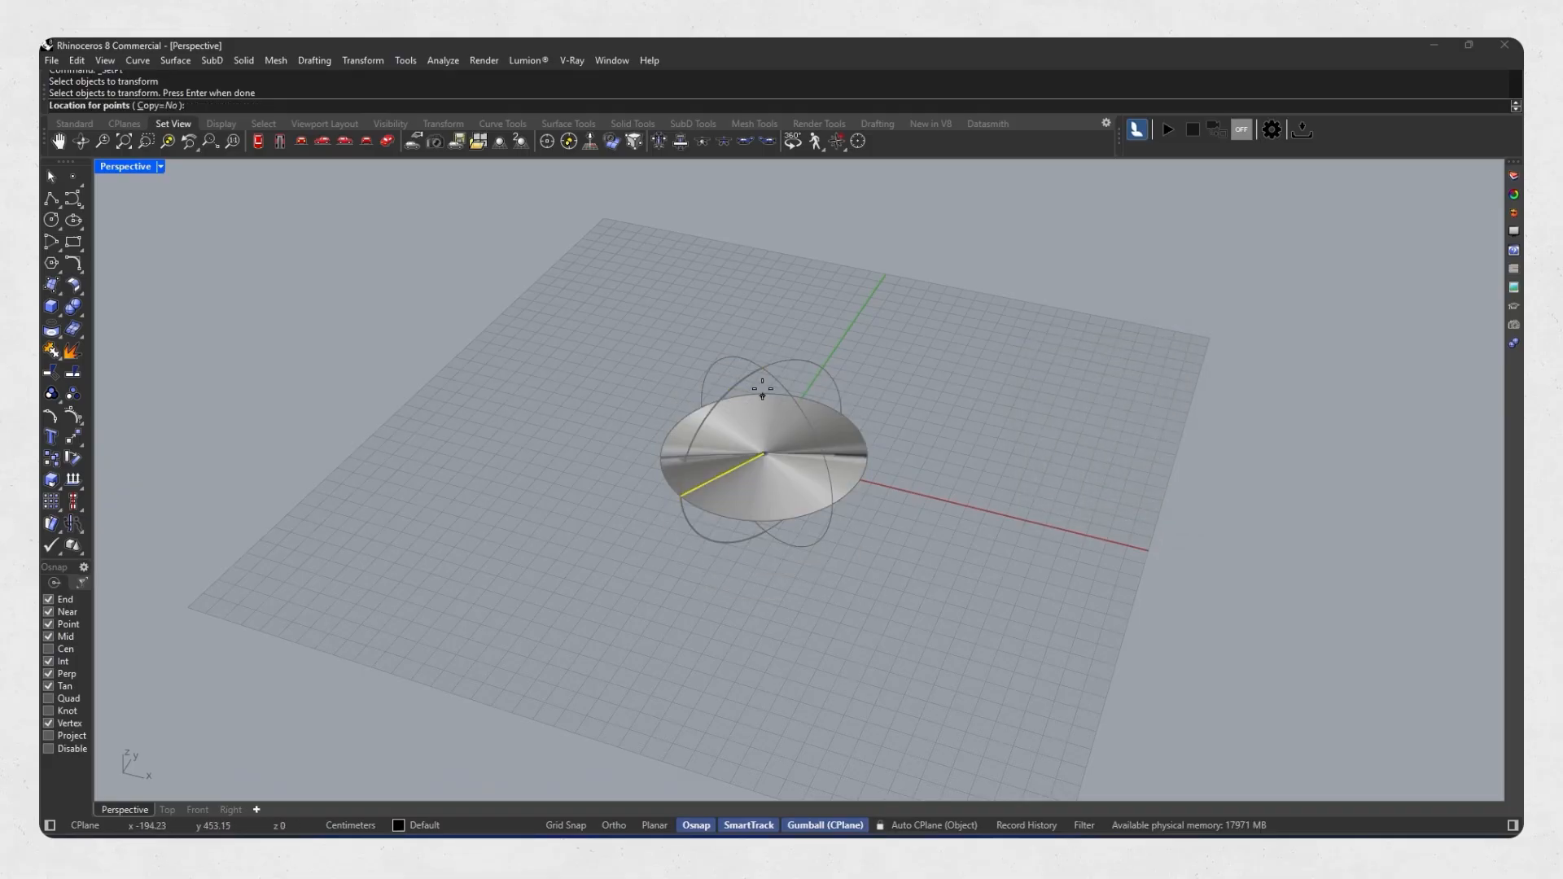
click(764, 461)
mouse_move(850, 435)
right_down()
mouse_move(842, 418)
mouse_move(840, 438)
right_up()
key(ctrl+z)
Try flattening the sphere into a vertical disc with Set XYZ Coordinates using only Set Y, and undo it.
right_click(893, 443)
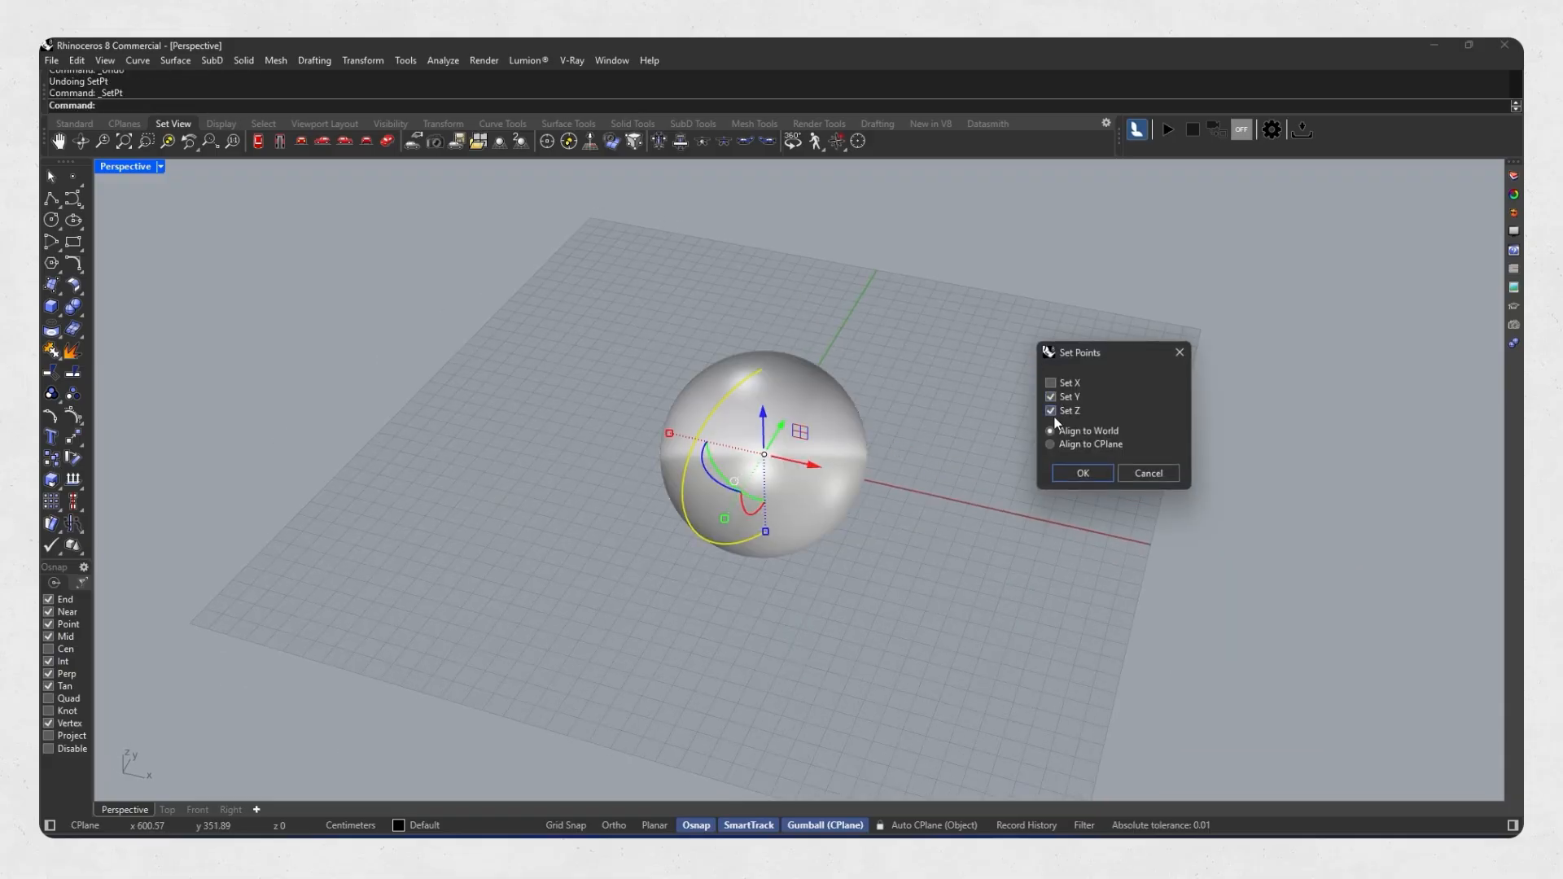
click(1079, 477)
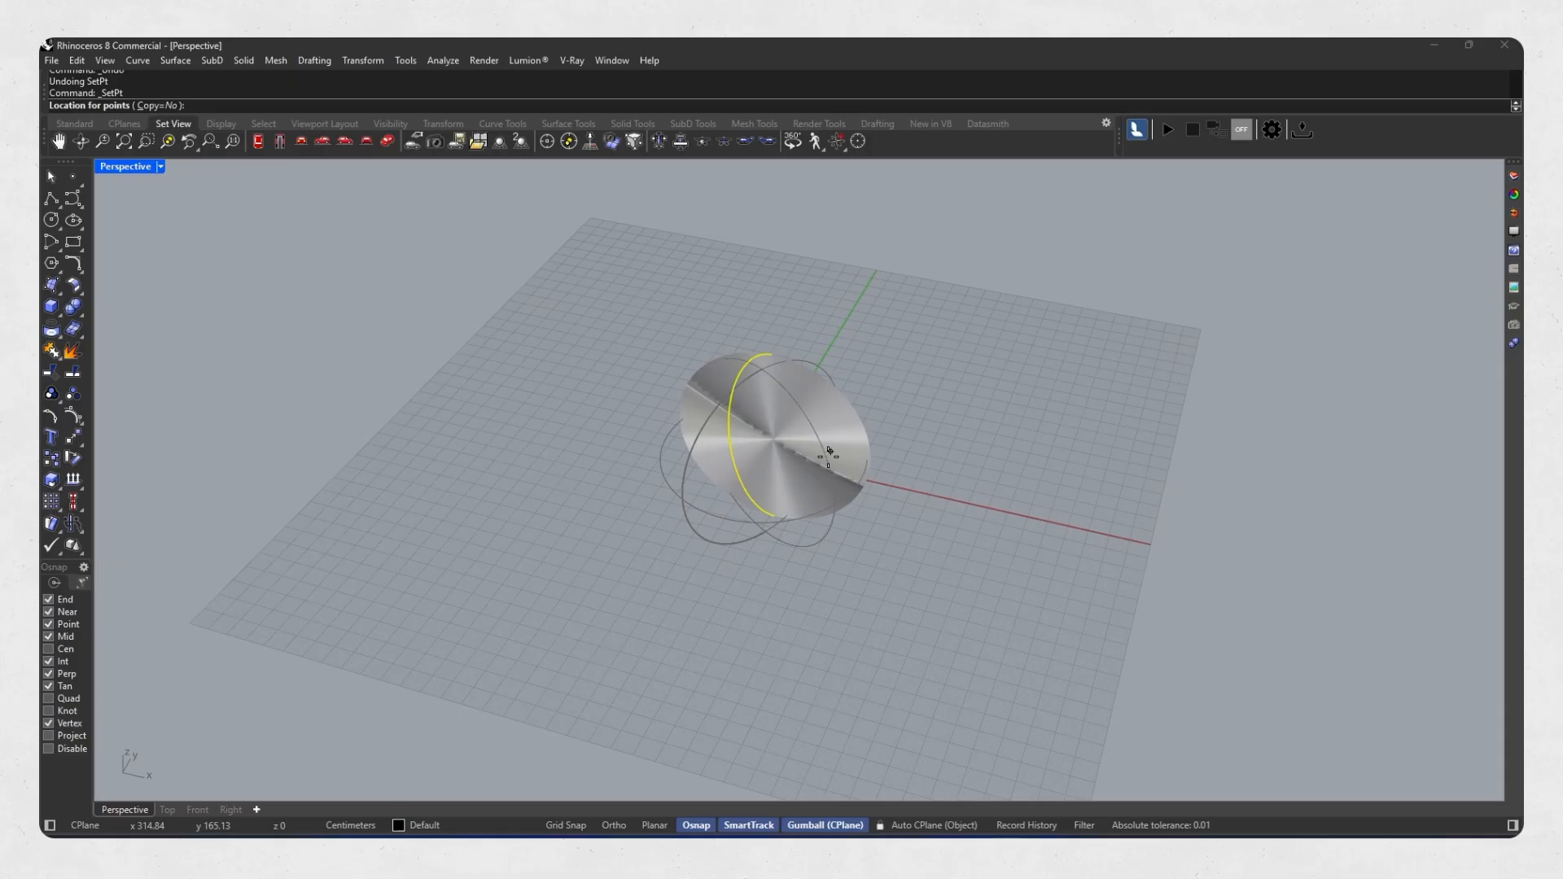
click(836, 478)
mouse_move(837, 478)
right_down()
mouse_move(858, 448)
mouse_move(814, 450)
mouse_move(829, 453)
right_up()
key(ctrl+z)
Flatten the sphere along Z again with Set XYZ Coordinates, examine the flat disc, and undo the operation.
right_click(847, 451)
click(1051, 411)
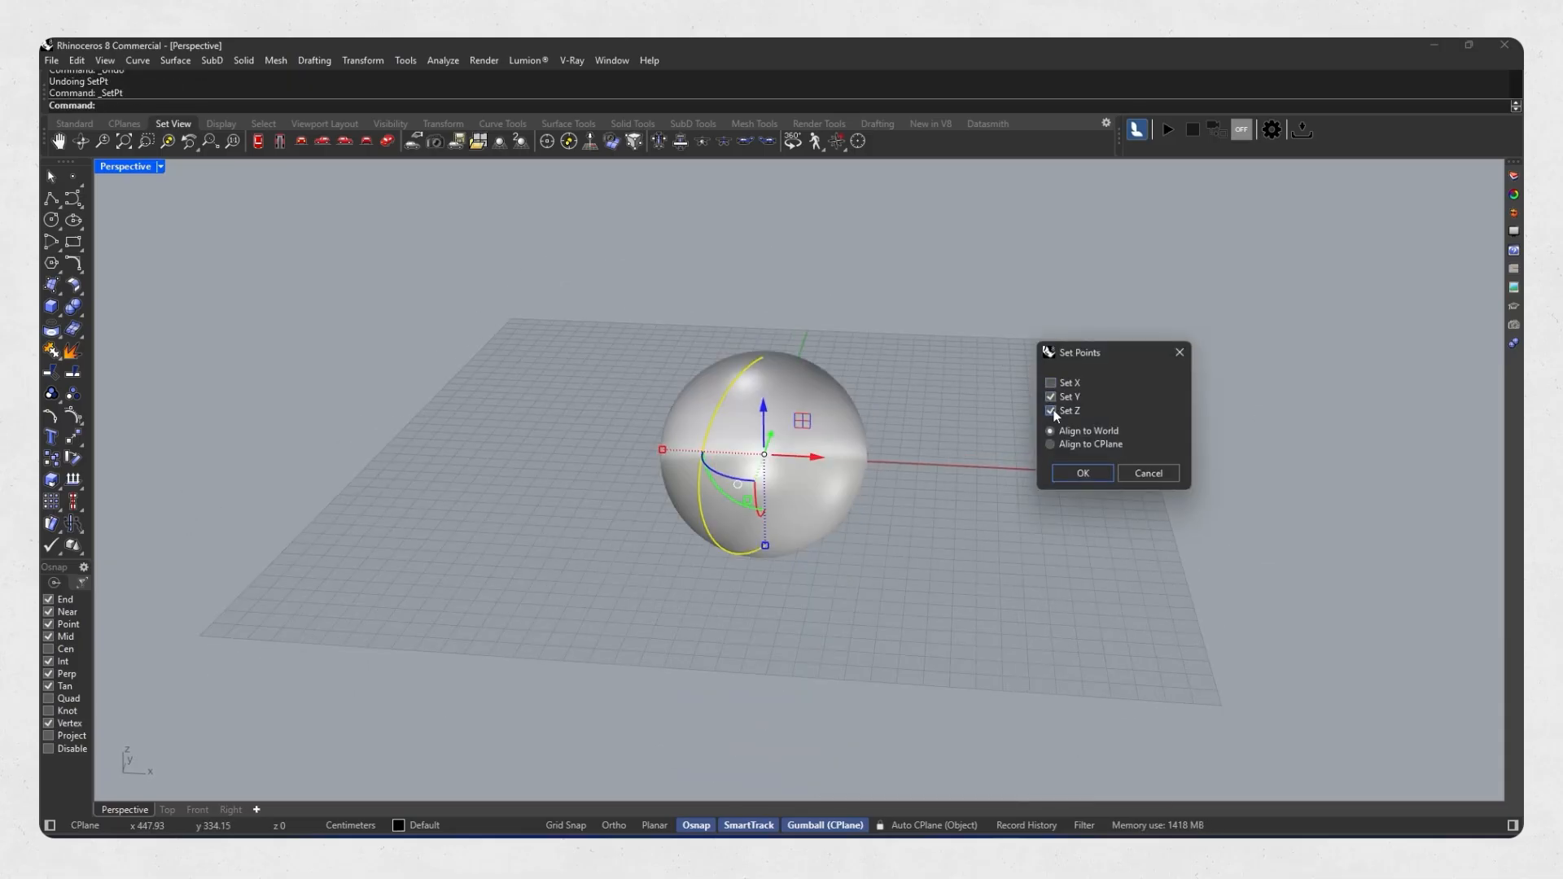
click(1082, 474)
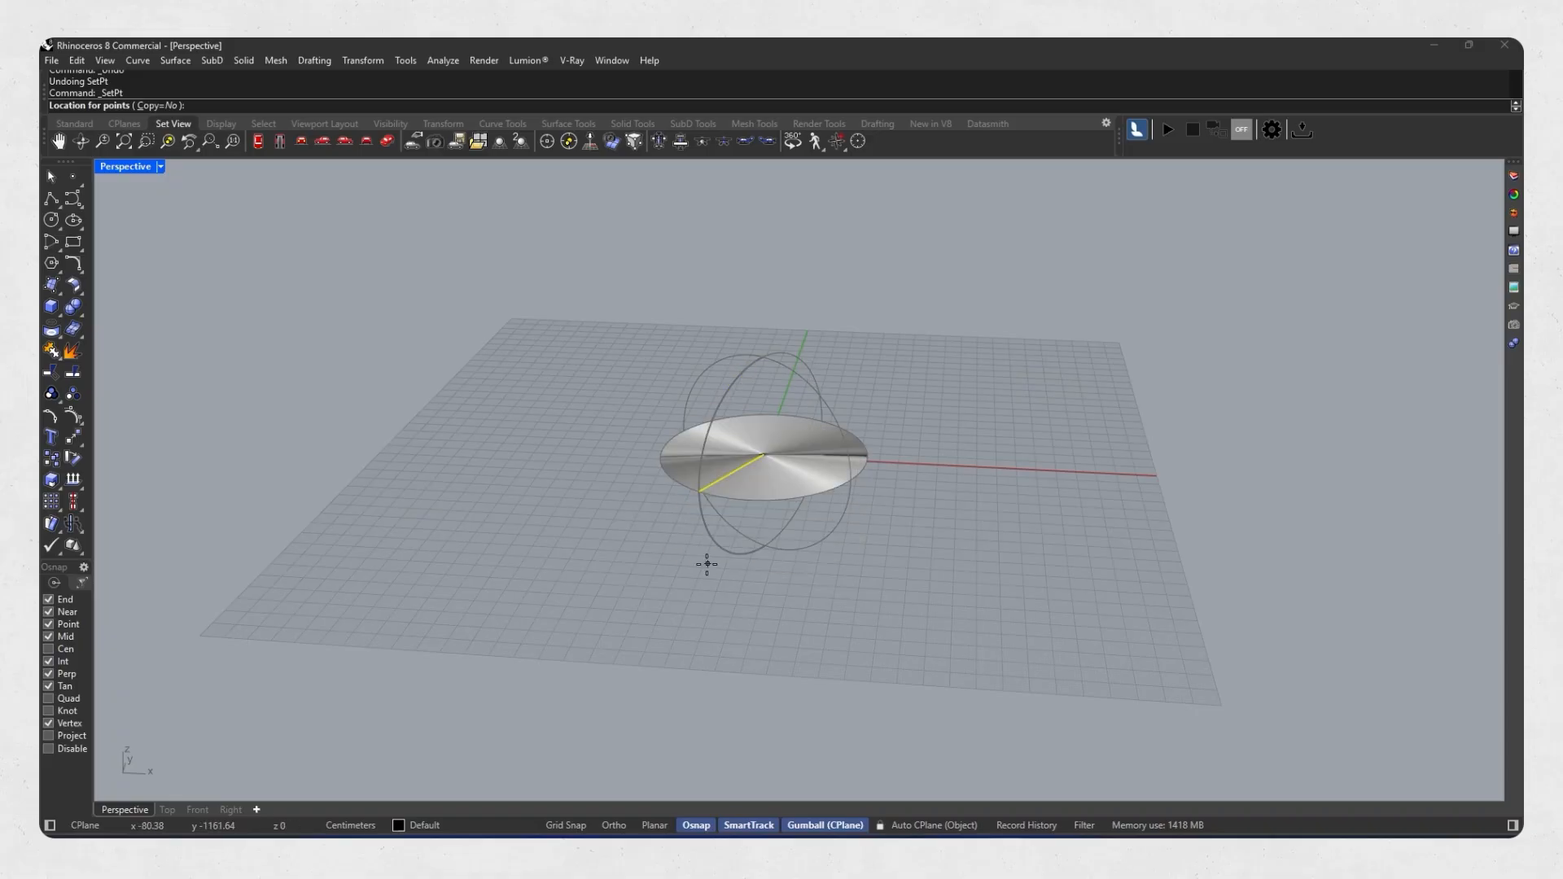
click(699, 491)
right_drag(853, 425, 734, 487)
click(961, 445)
scroll(765, 461, up, 3)
scroll(764, 461, down, 4)
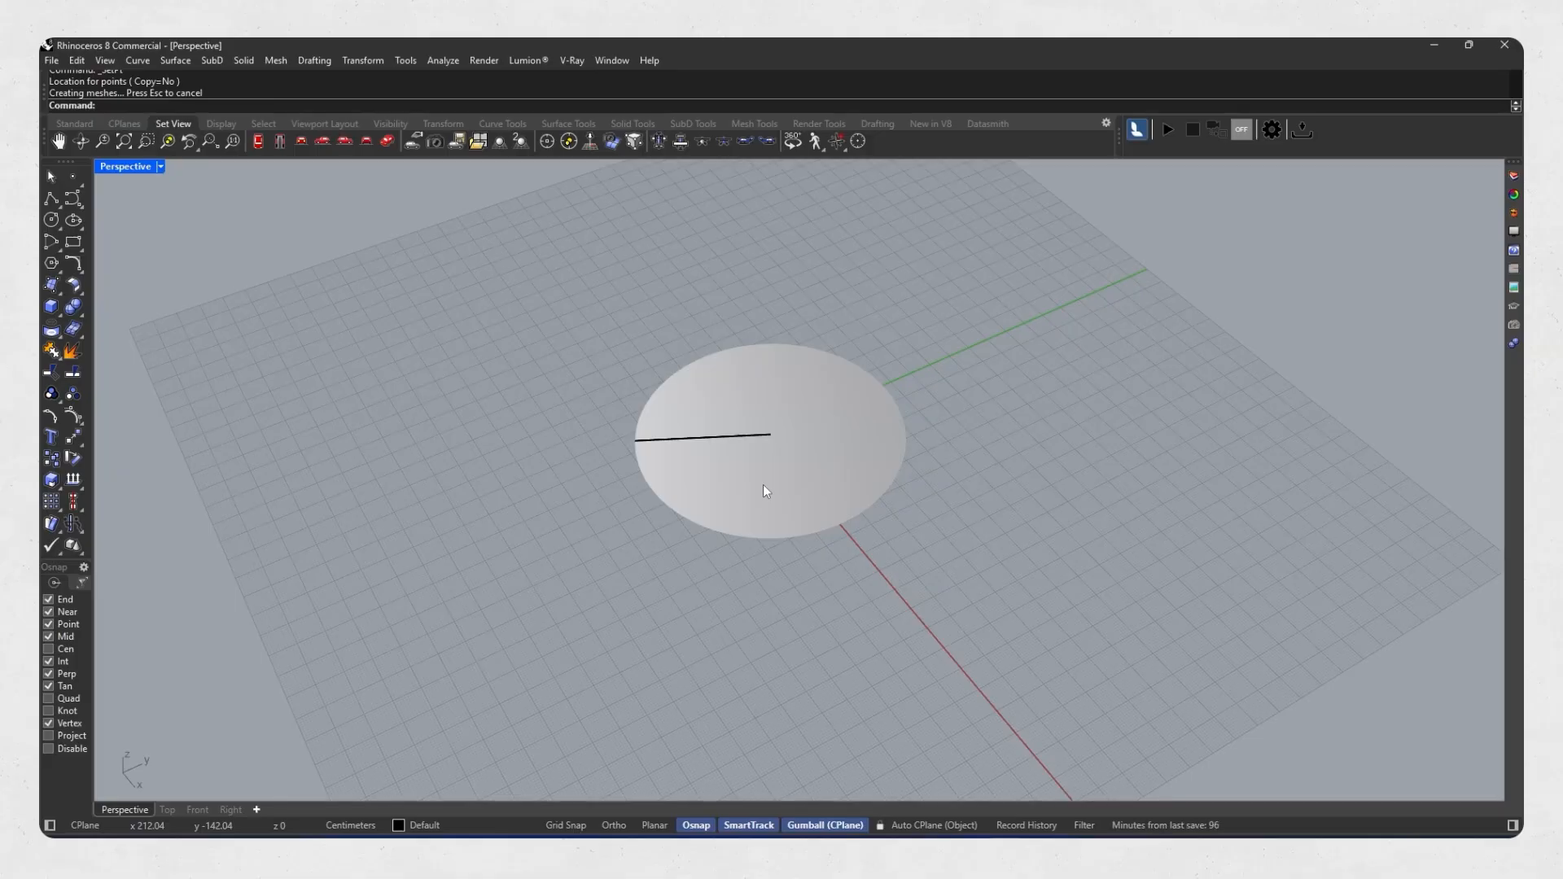
key(ctrl+z)
right_drag(764, 485, 808, 487)
click(976, 432)
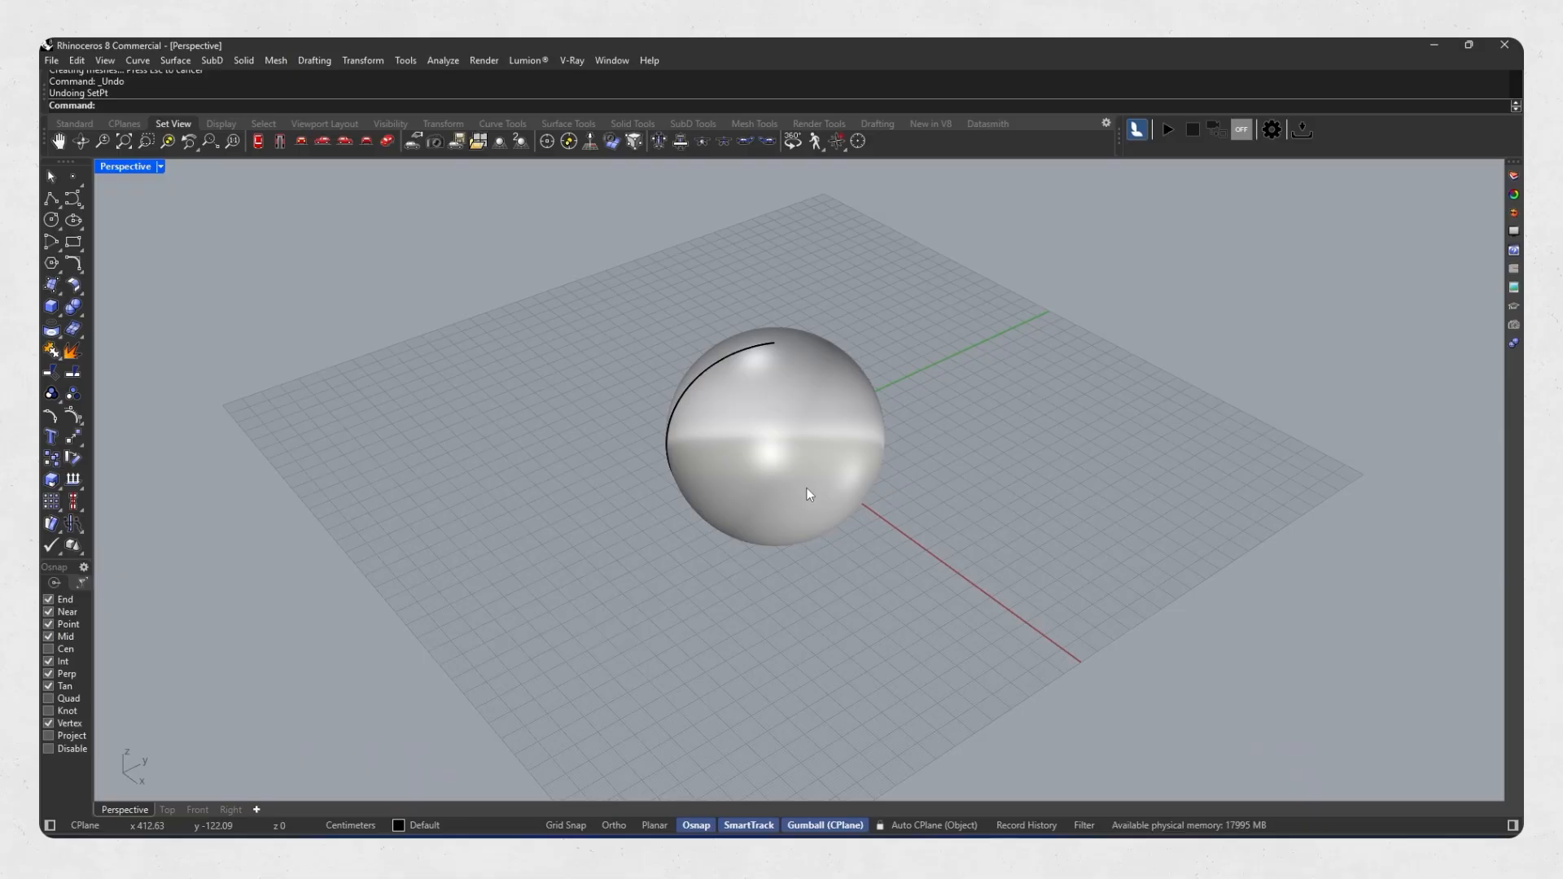
mouse_move(803, 492)
right_down()
mouse_move(779, 505)
mouse_move(818, 509)
right_up()
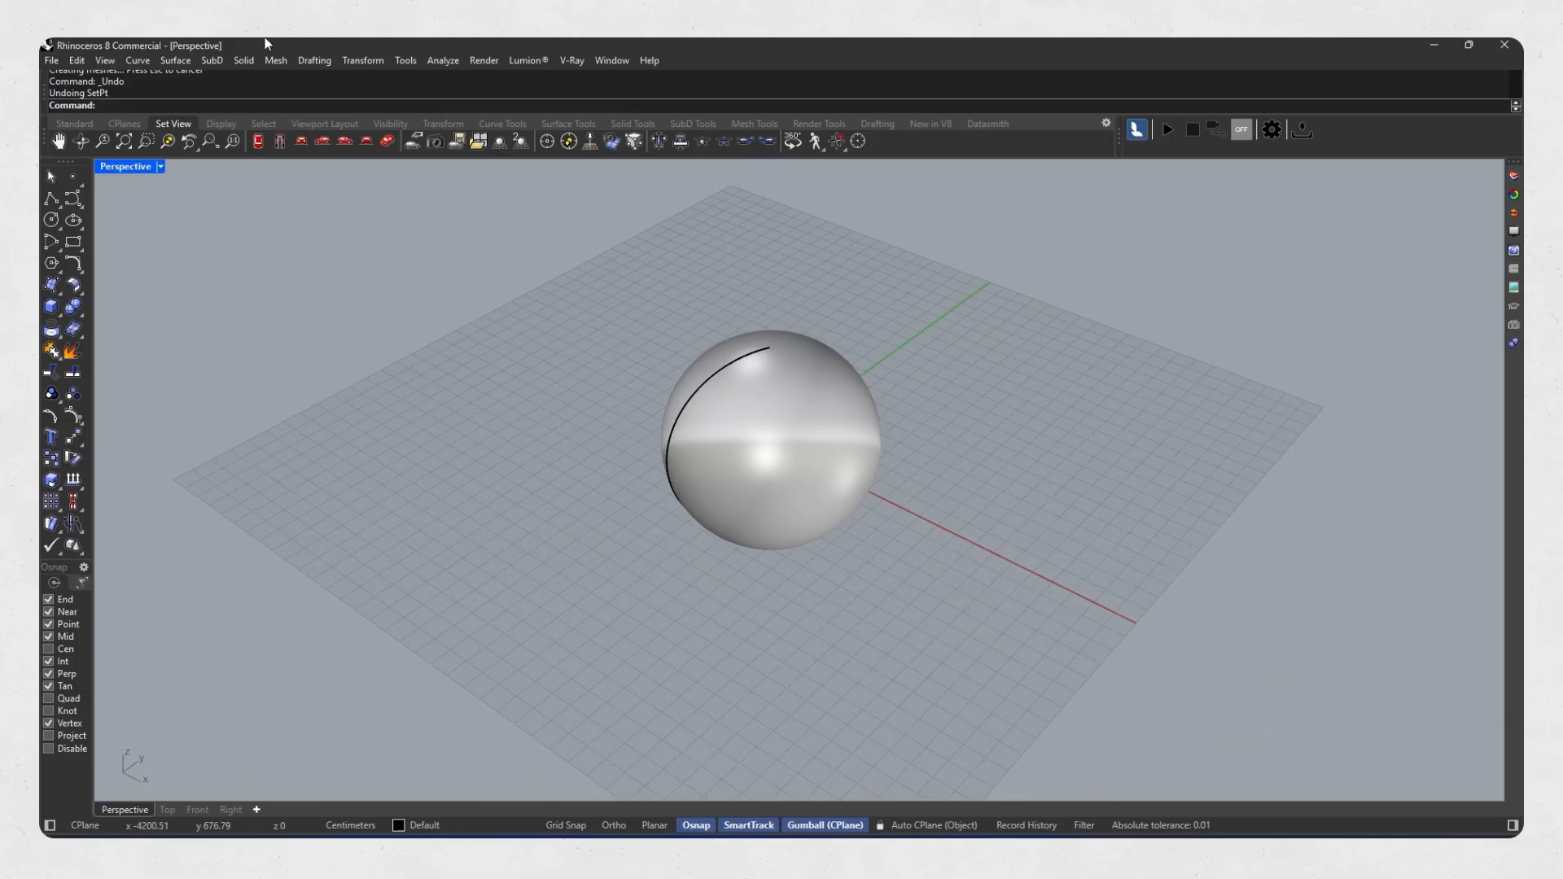
right_drag(621, 492, 679, 506)
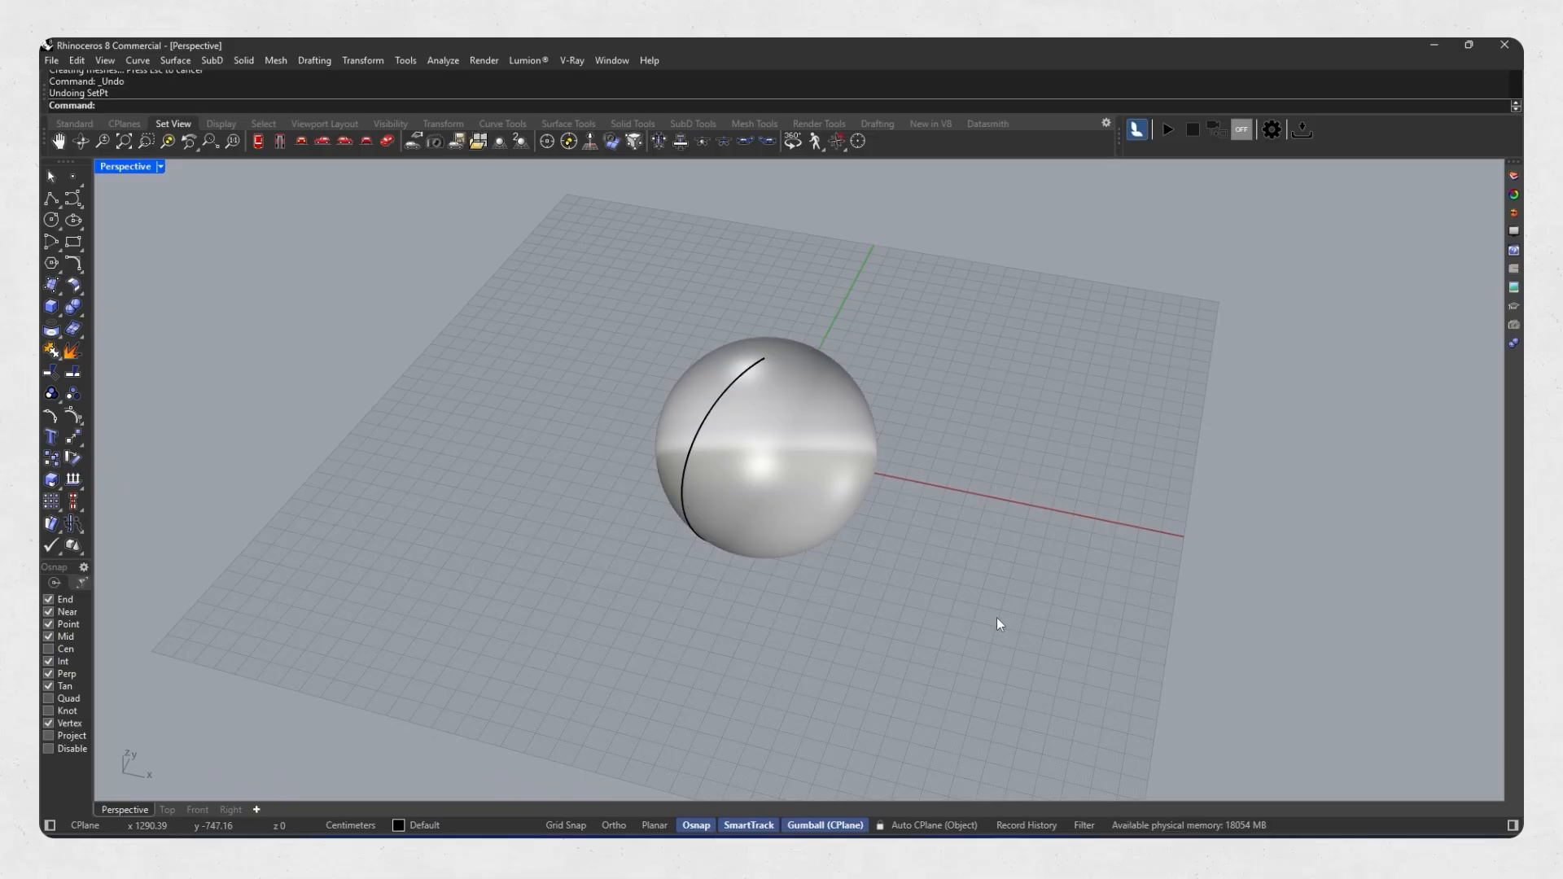
right_drag(964, 600, 872, 611)
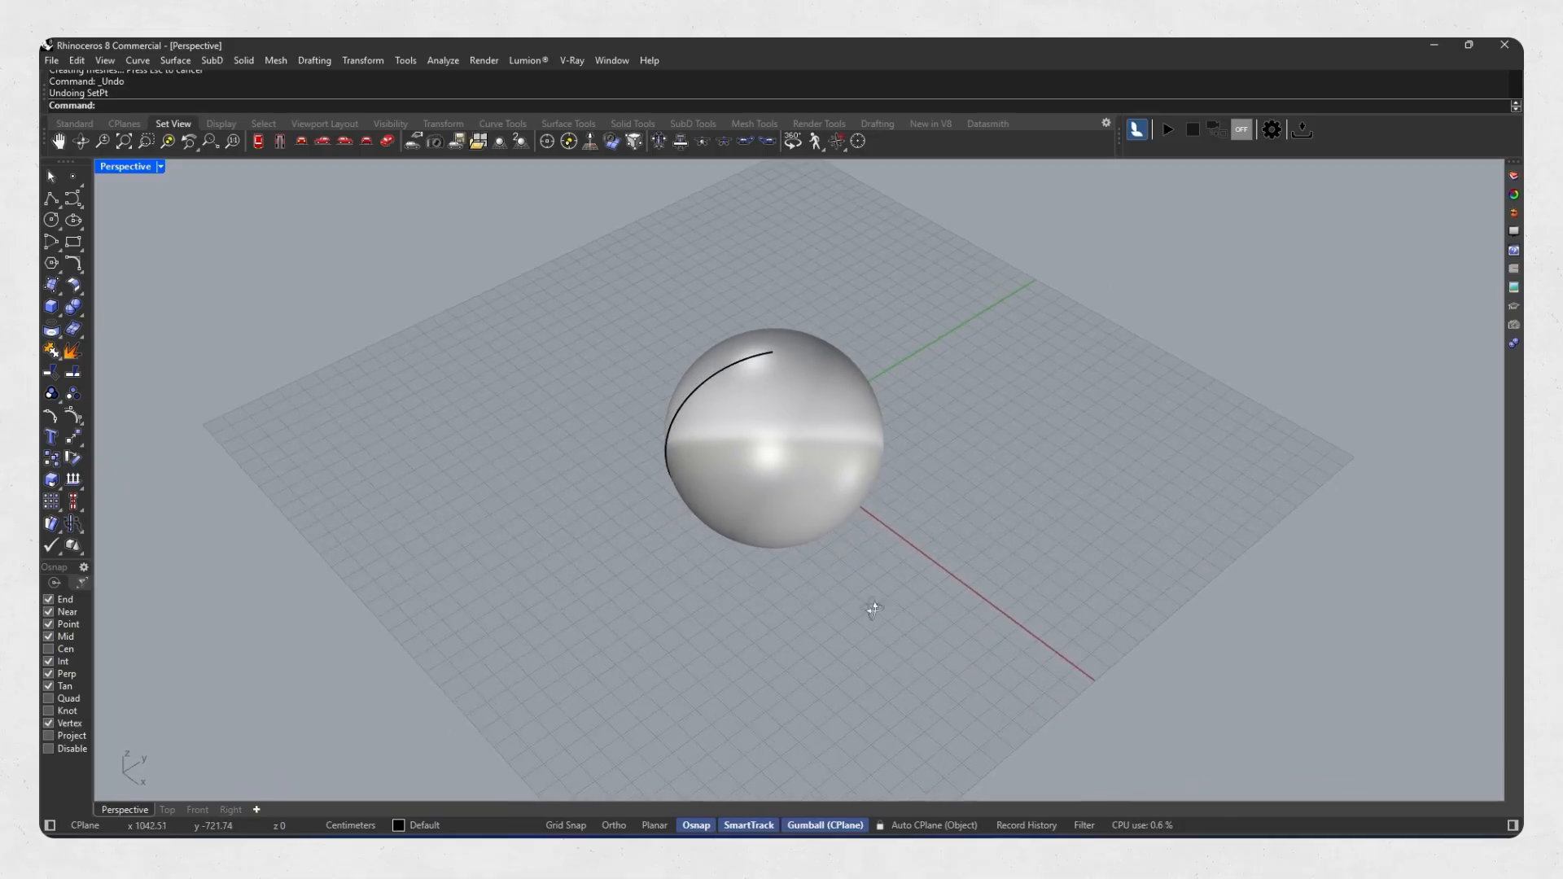